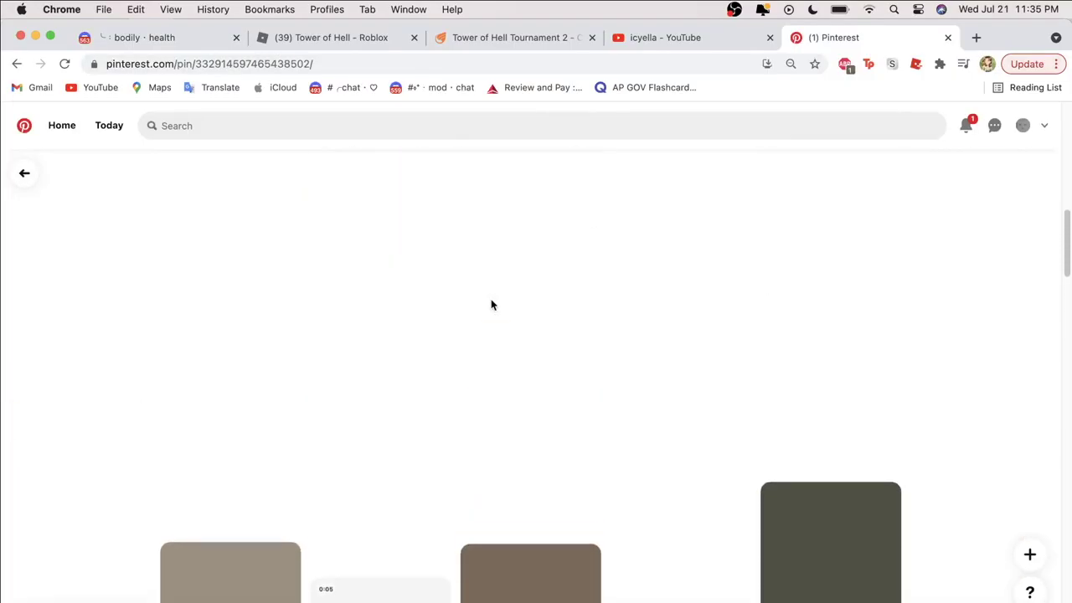
# - Examine the olive Roxy denim mini skirt pin up close and return to the "designing <3" board
pyautogui.scroll(2, 493, 306)
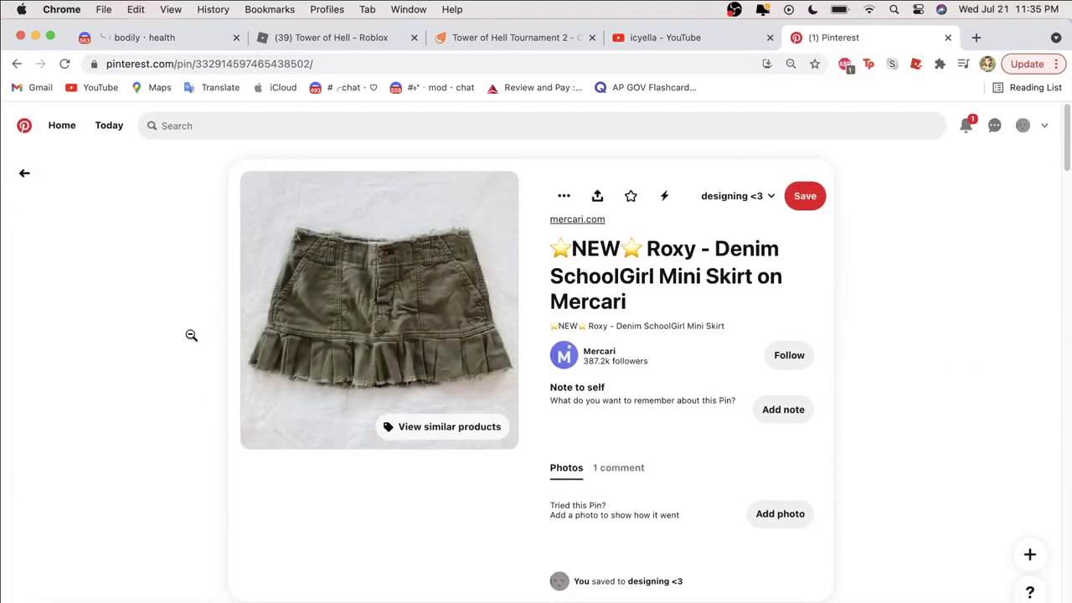
pyautogui.scroll(2, 192, 334)
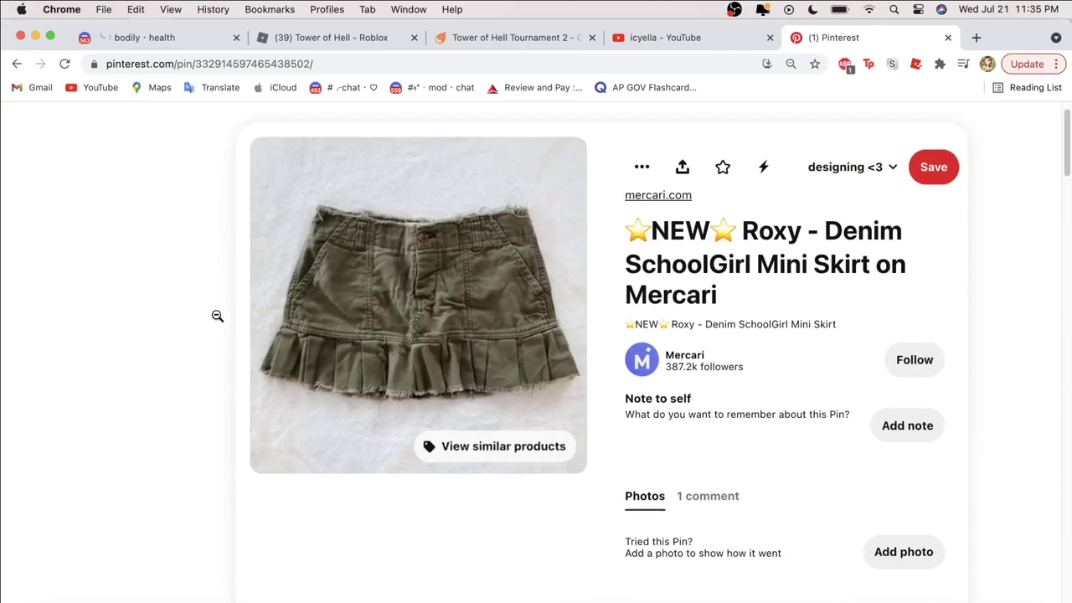
pyautogui.scroll(-2, 216, 327)
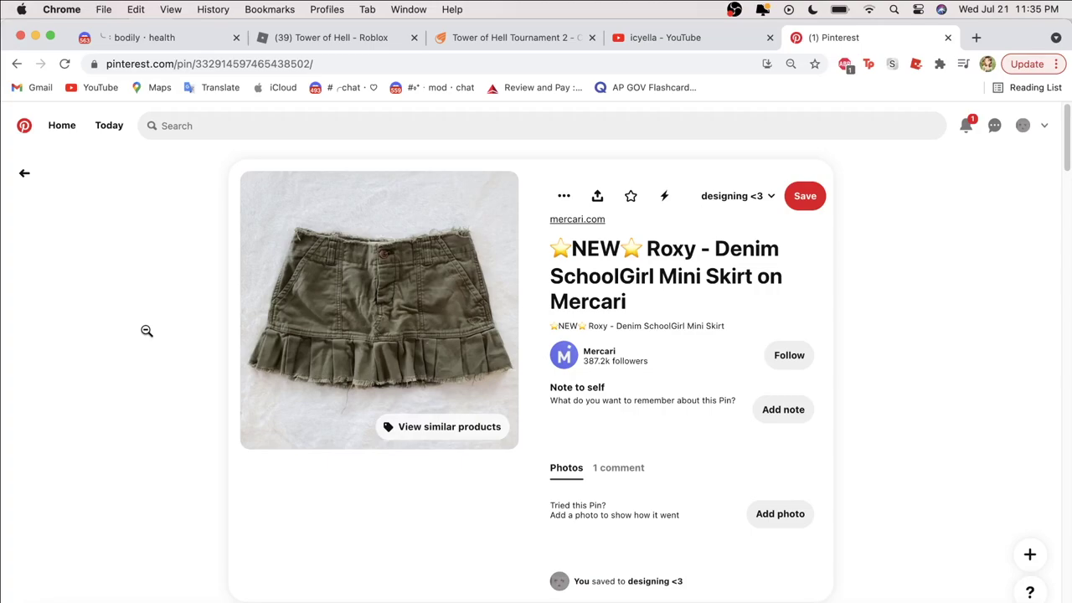
pyautogui.scroll(2, 170, 372)
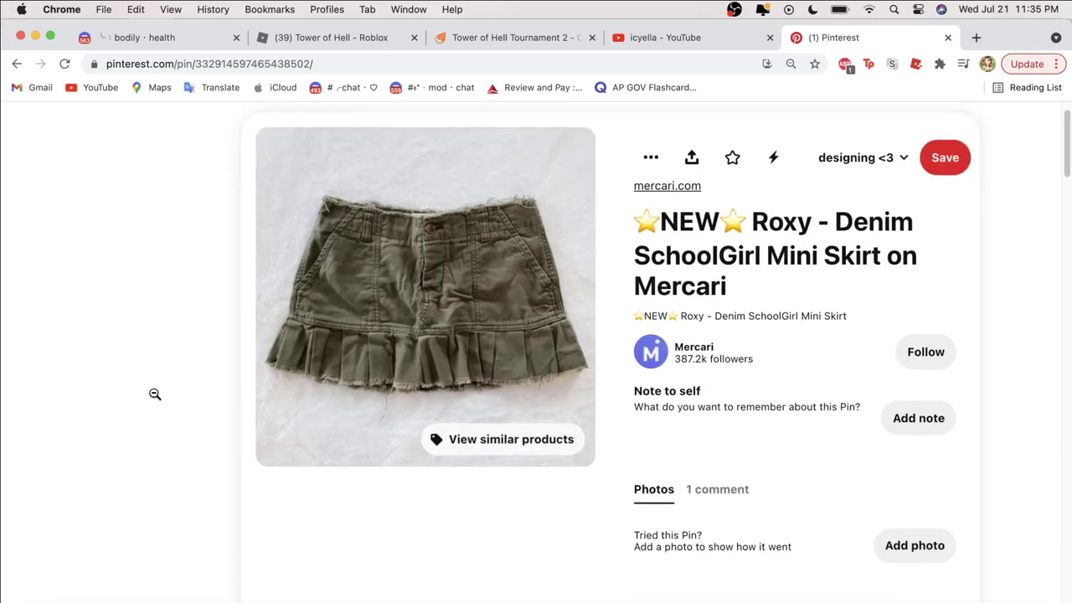
pyautogui.scroll(-2, 204, 318)
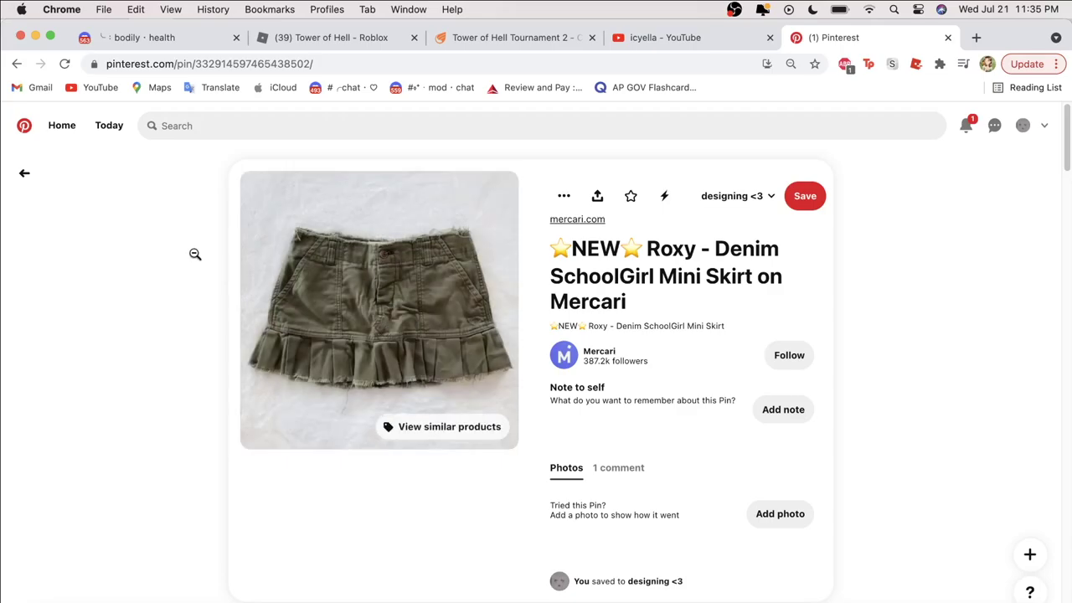
pyautogui.scroll(-5, 182, 321)
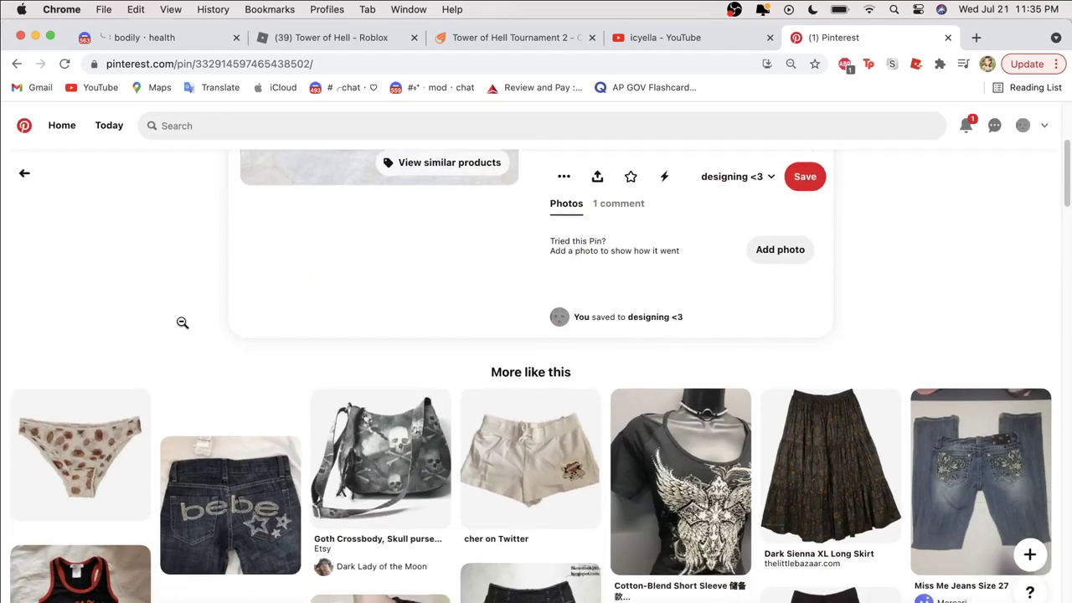
pyautogui.scroll(3, 183, 323)
pyautogui.scroll(3, 181, 322)
pyautogui.click(25, 174)
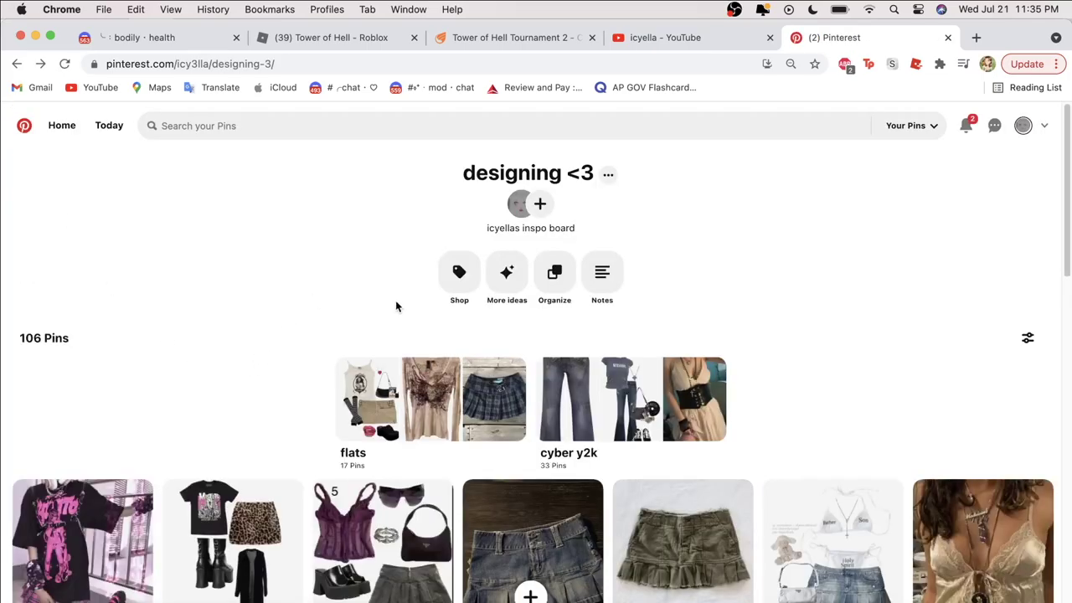
# - Open the Guess pleated denim skirt pin, inspect its photo up close and return to the board
pyautogui.scroll(-3, 396, 304)
pyautogui.click(569, 377)
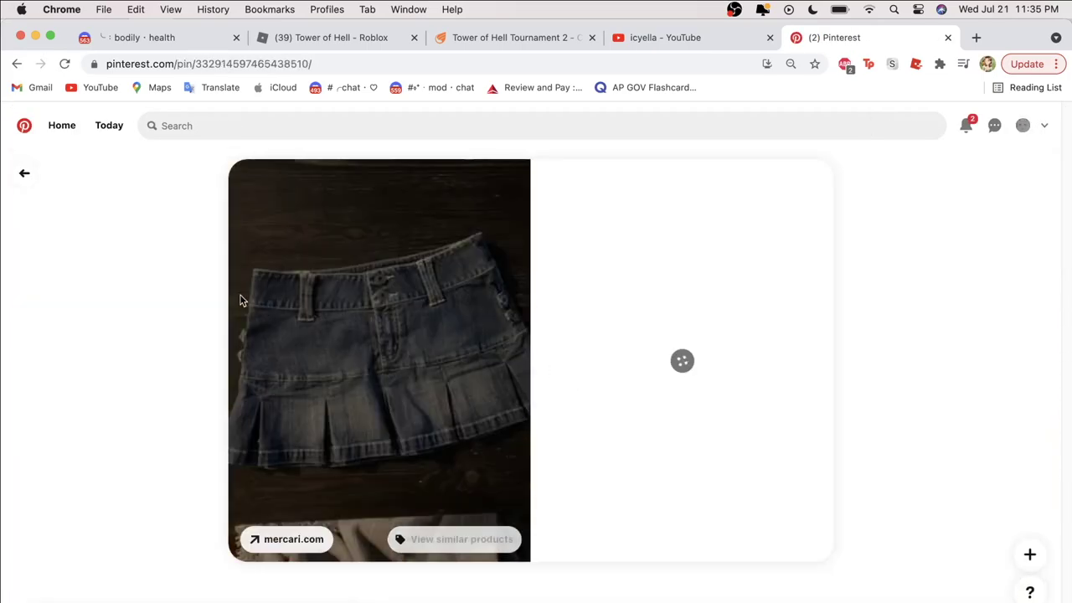
pyautogui.scroll(5, 181, 414)
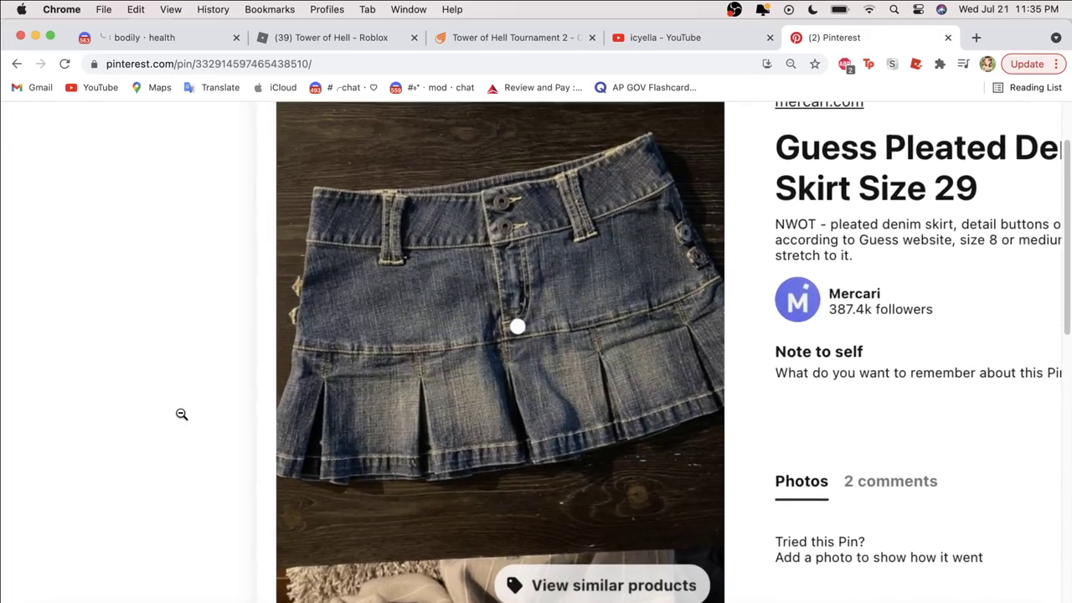
pyautogui.scroll(-5, 182, 413)
pyautogui.click(29, 175)
# - Browse the clothing pins on the "designing <3" board for design inspiration and switch to MediBang Paint Pro
pyautogui.scroll(-3, 264, 340)
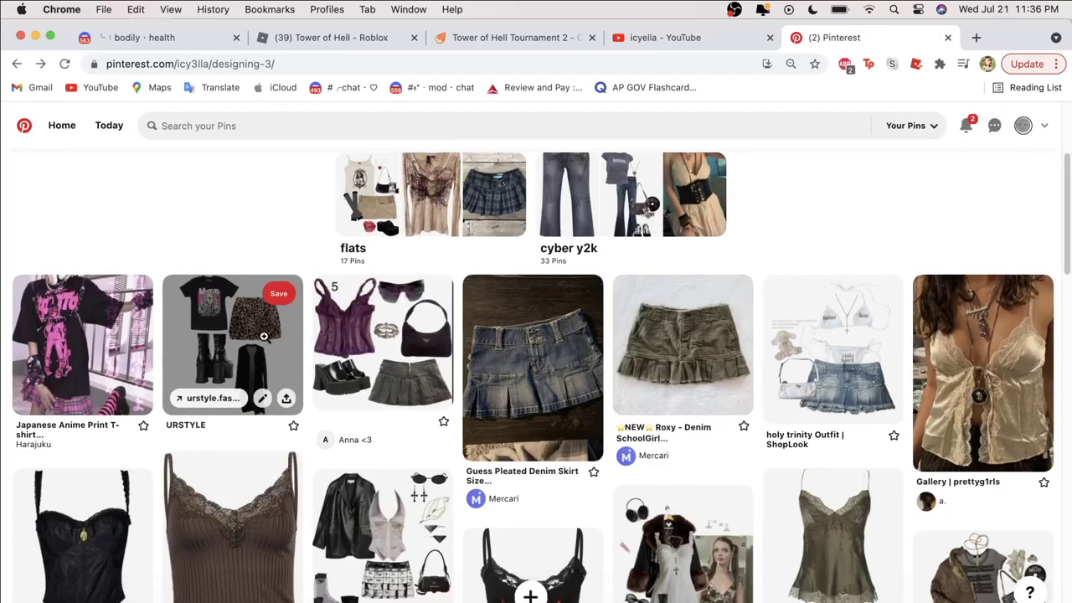
pyautogui.scroll(-5, 264, 342)
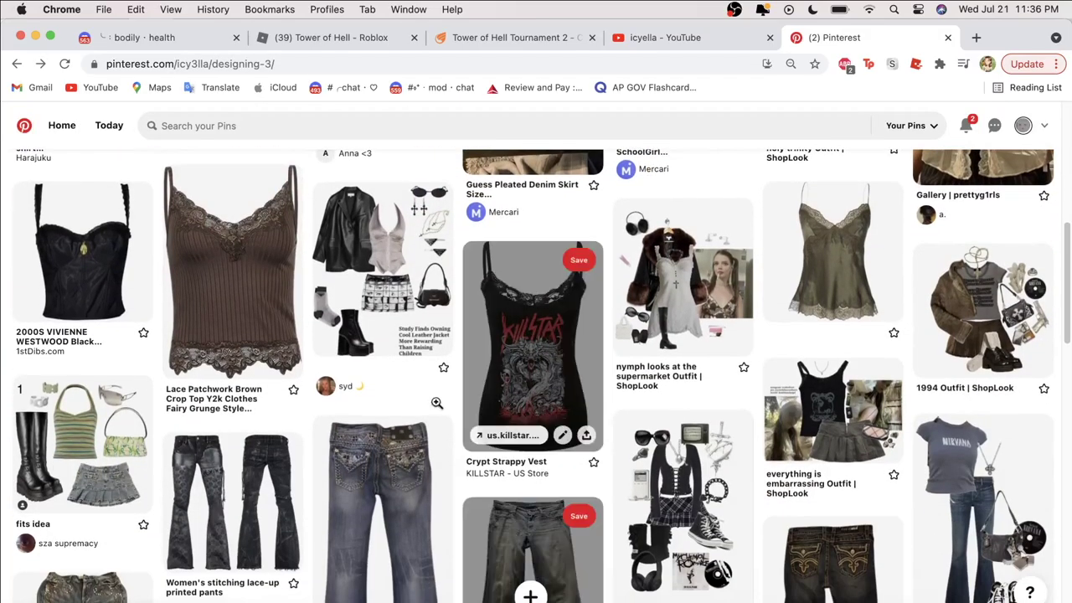
pyautogui.scroll(-2, 516, 467)
pyautogui.scroll(11, 516, 468)
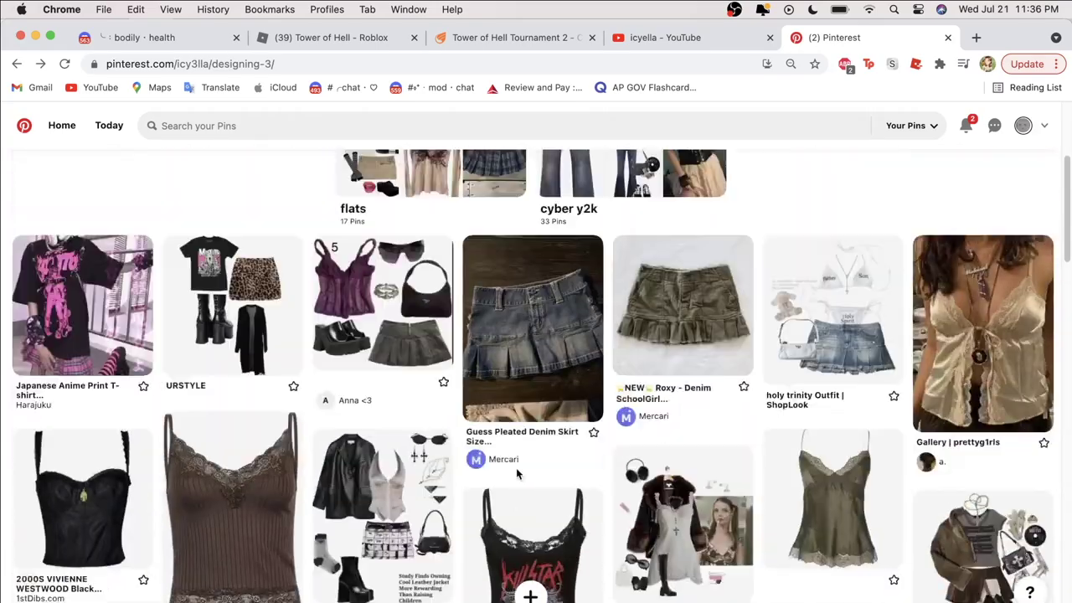
pyautogui.scroll(-1, 757, 494)
pyautogui.scroll(1, 757, 499)
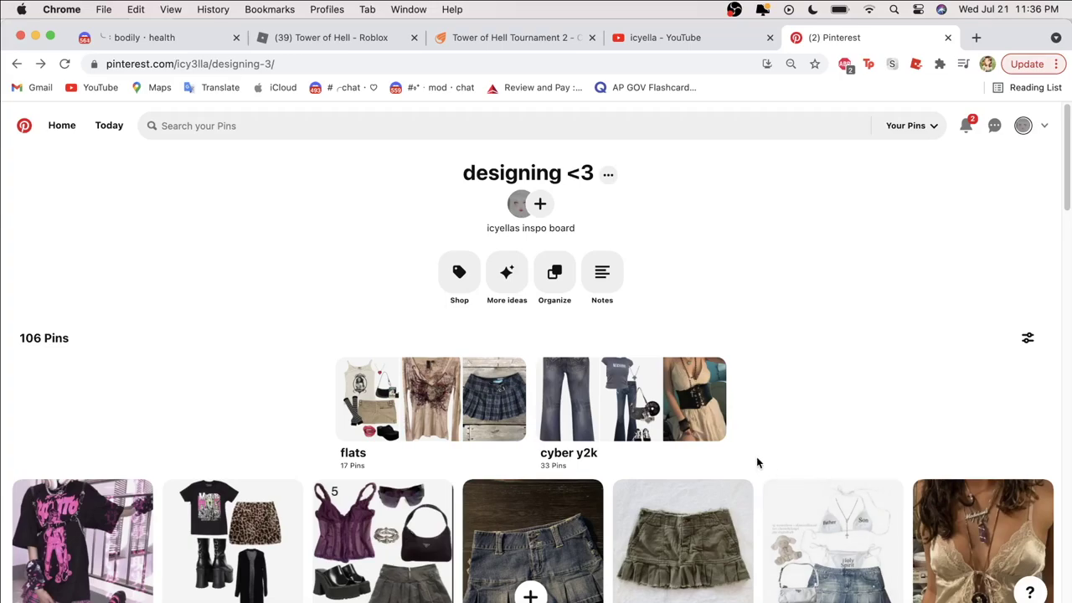
pyautogui.scroll(-3, 756, 462)
pyautogui.scroll(3, 756, 464)
pyautogui.scroll(-5, 756, 465)
pyautogui.scroll(5, 756, 465)
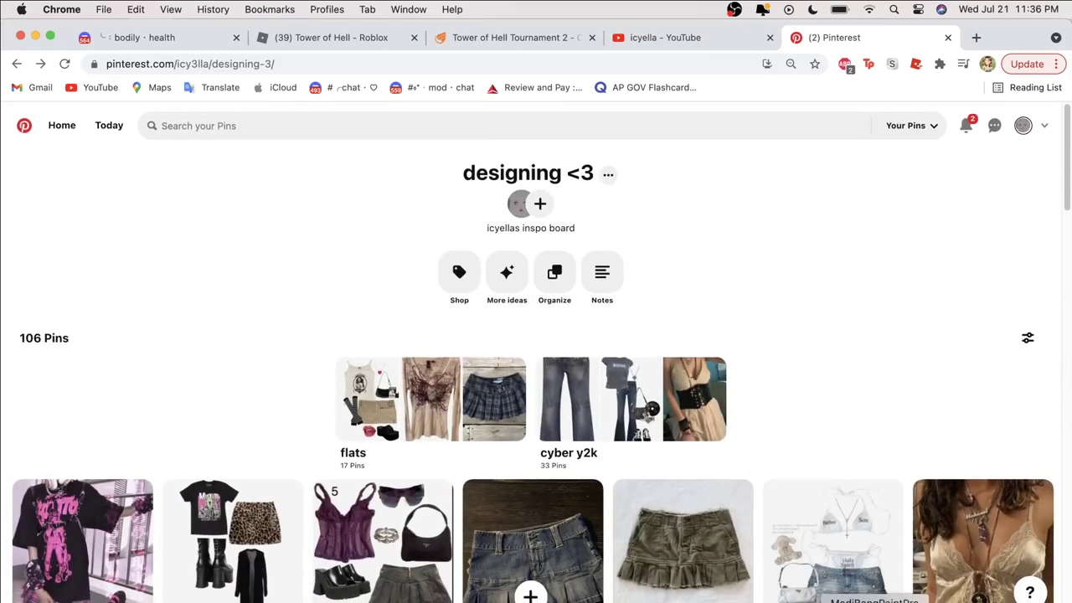
pyautogui.click(874, 601)
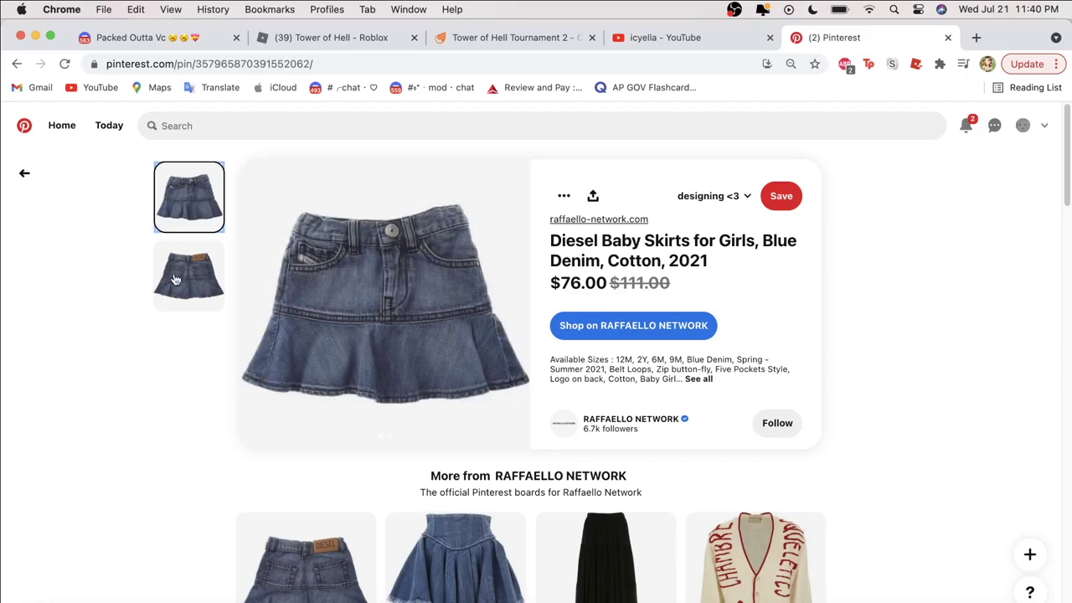
# - Compare the front and back photos of the Diesel blue denim skirt pin
pyautogui.click(177, 275)
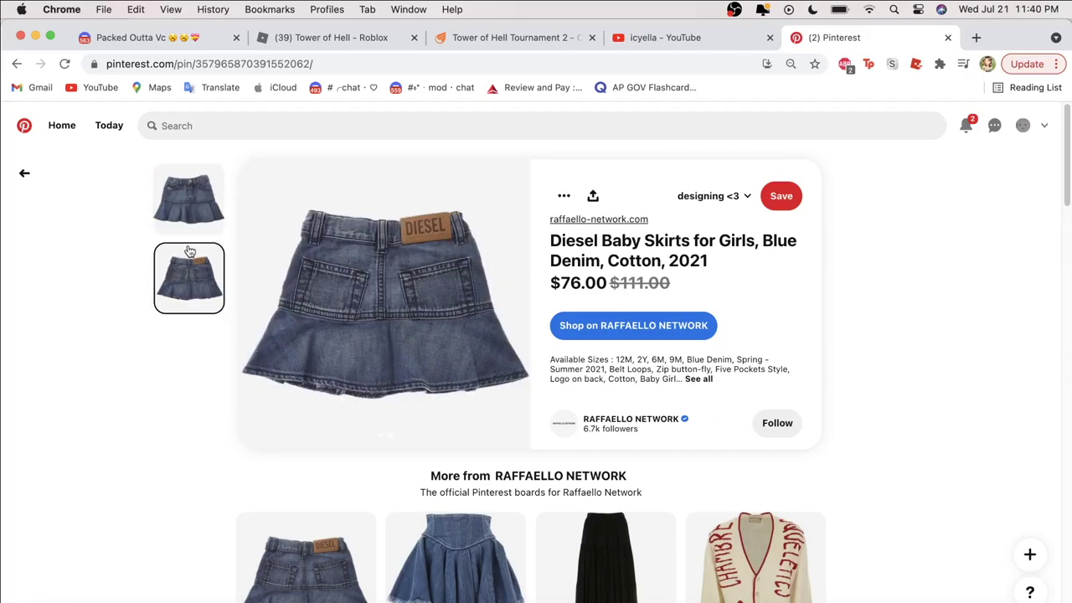
pyautogui.click(191, 196)
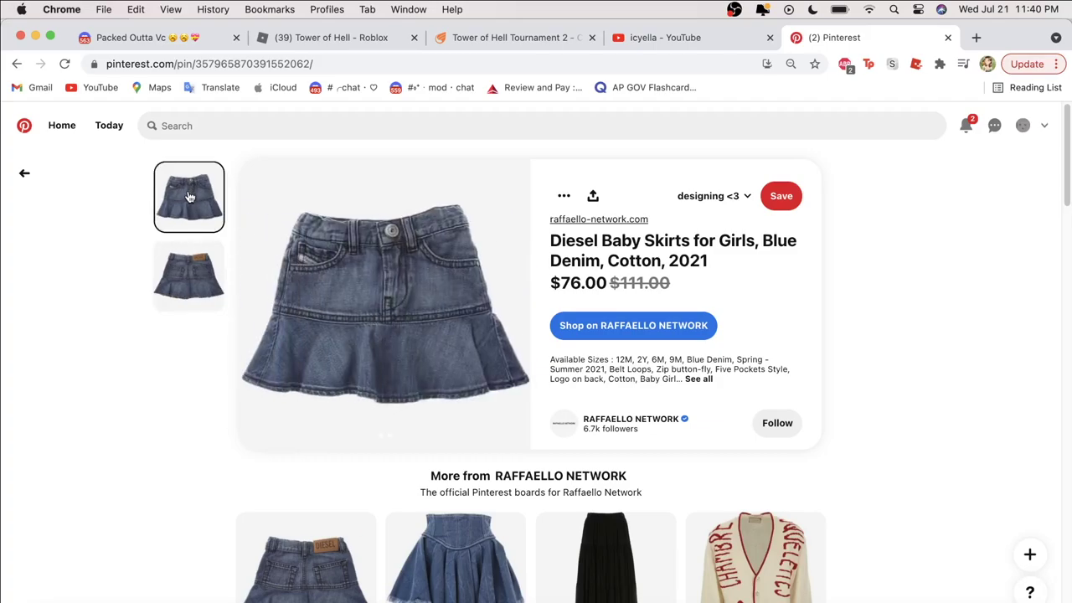
pyautogui.click(209, 279)
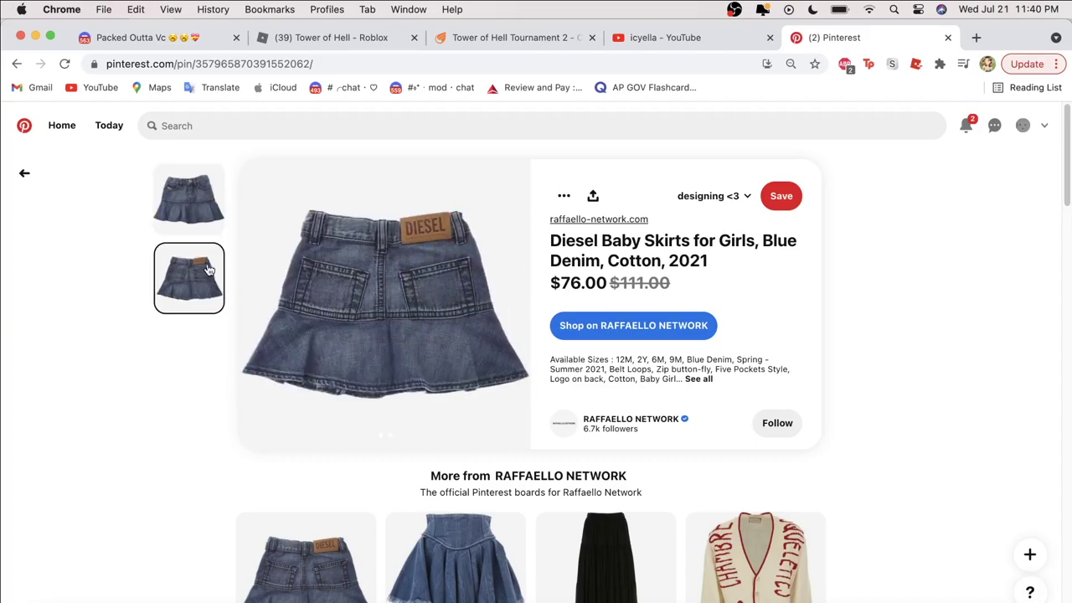
pyautogui.click(211, 216)
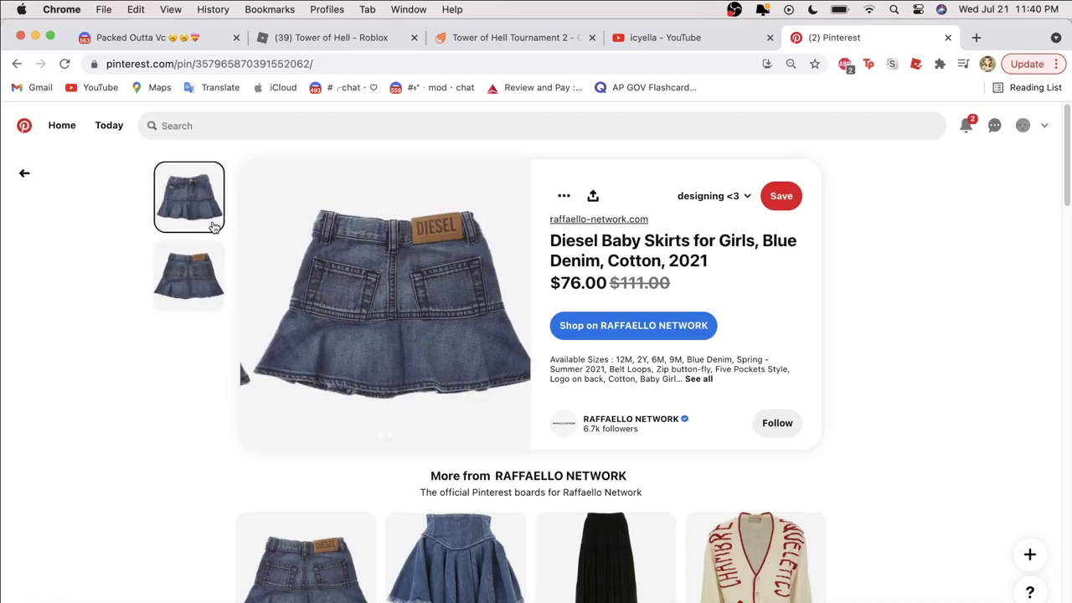
pyautogui.click(206, 266)
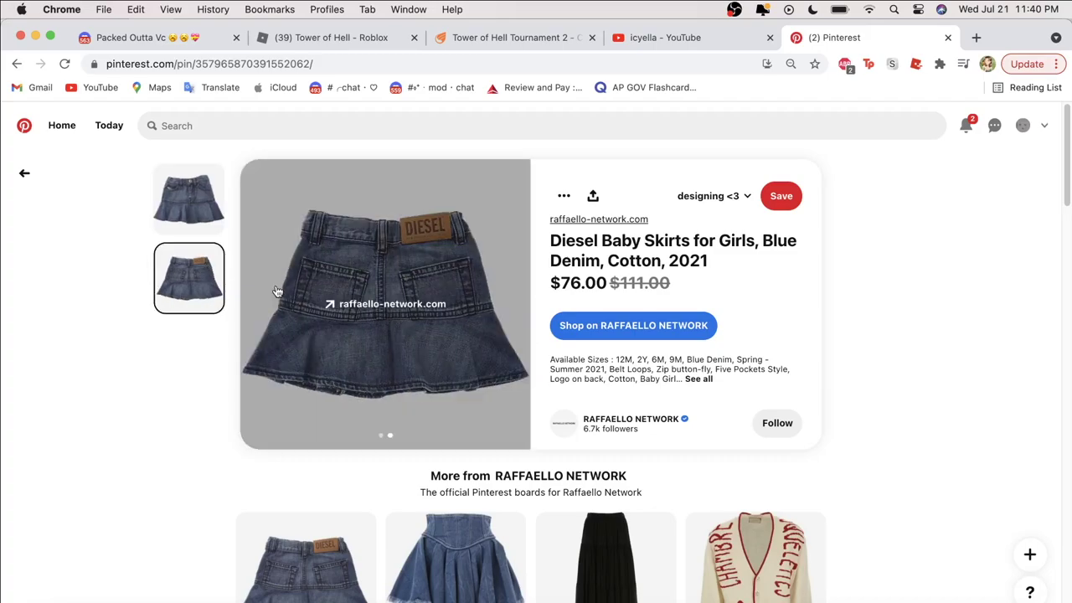
pyautogui.click(166, 209)
pyautogui.click(196, 253)
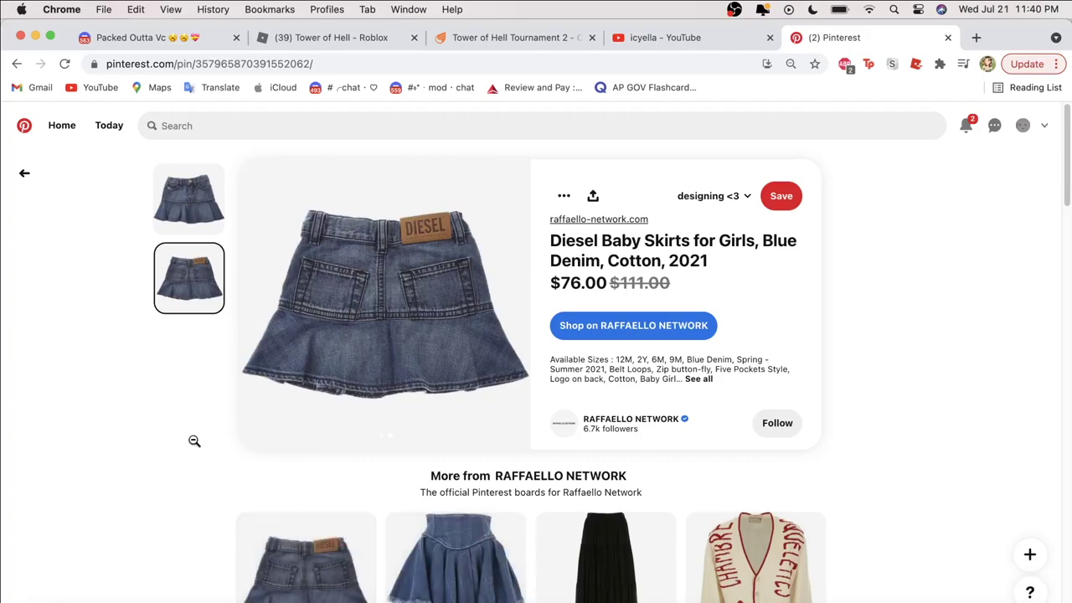
# - Uncover the desktop beside the browser window and save the Diesel skirt's back-view photo onto it
pyautogui.moveTo(59, 30); pyautogui.dragTo(100, 30)
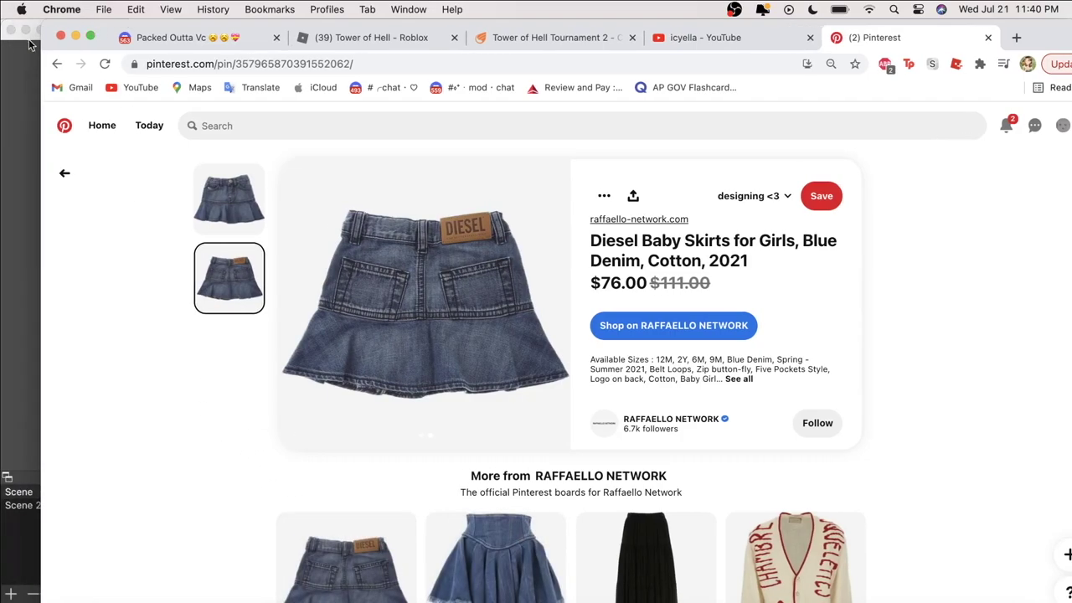
pyautogui.click(26, 30)
pyautogui.click(22, 31)
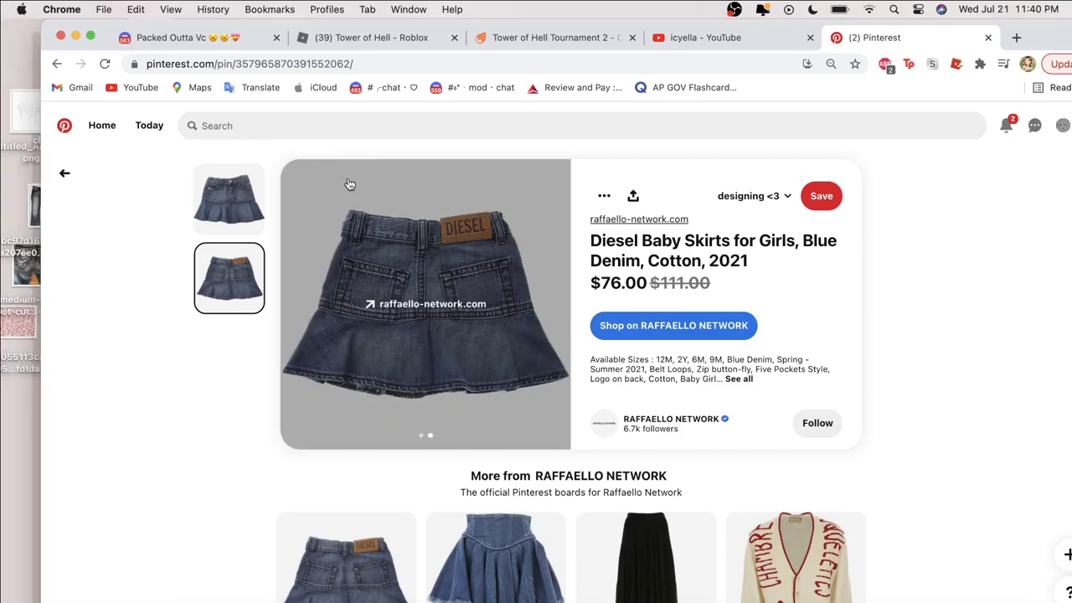
pyautogui.moveTo(212, 26); pyautogui.dragTo(242, 28)
pyautogui.moveTo(183, 356); pyautogui.dragTo(28, 410)
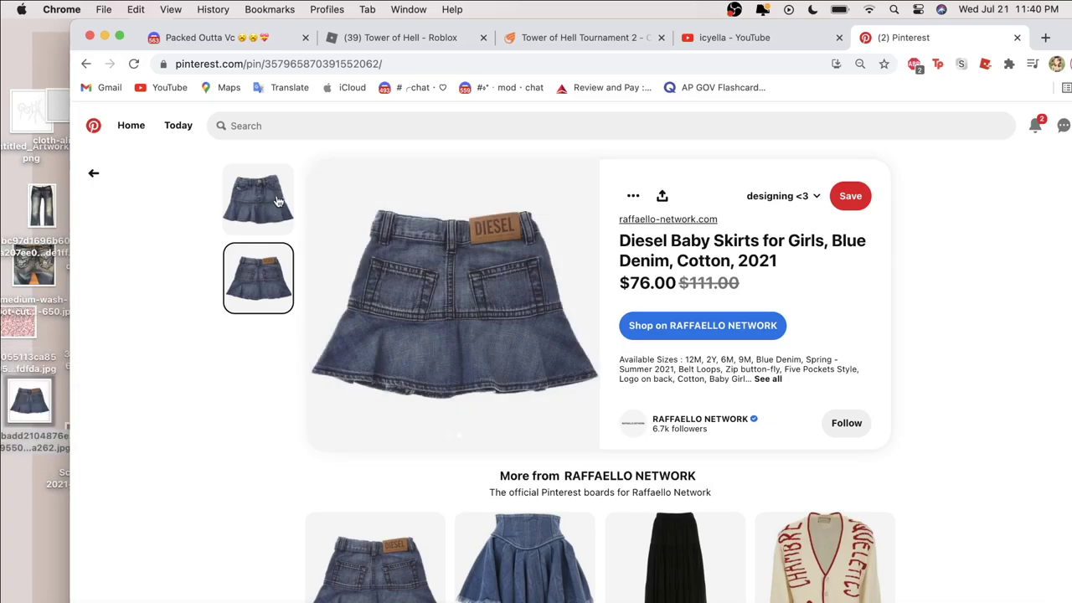
# - Return to the Diesel skirt pin and save its front-view photo to the desktop
pyautogui.moveTo(159, 268); pyautogui.dragTo(145, 323)
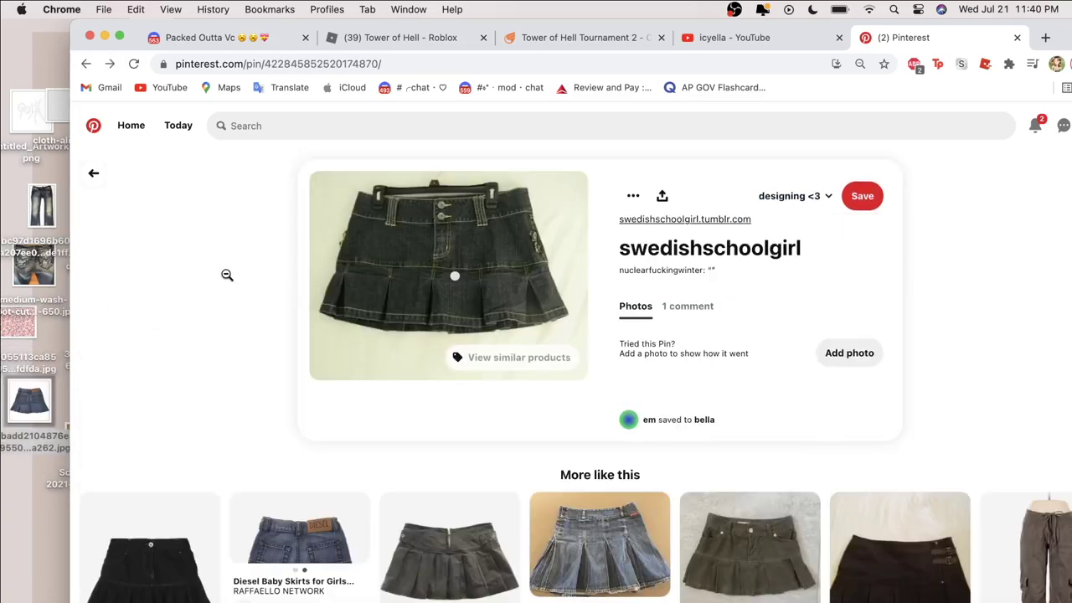
pyautogui.click(110, 64)
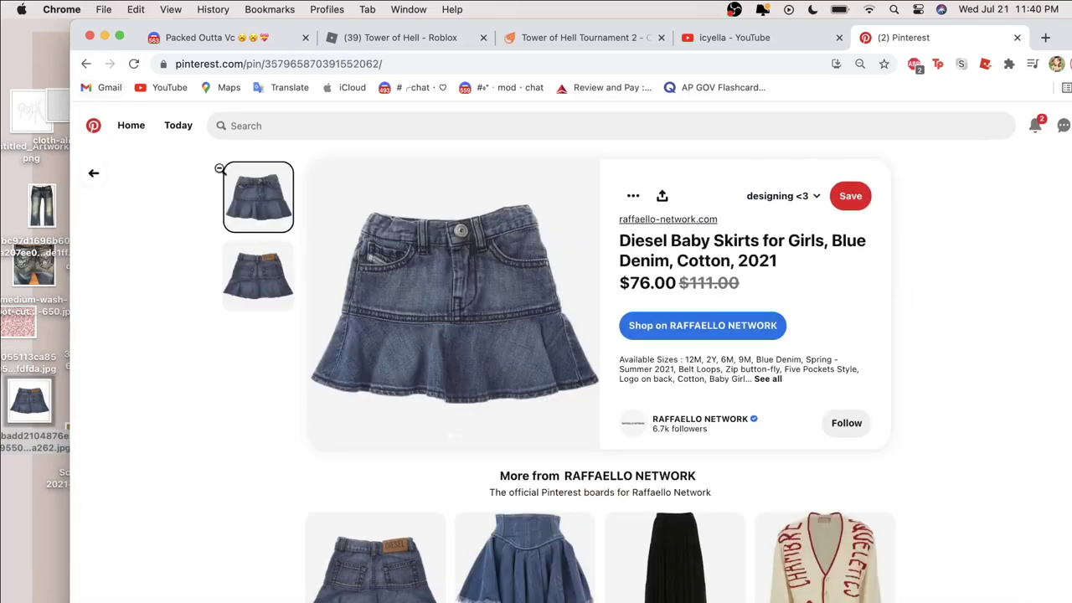
pyautogui.moveTo(482, 333); pyautogui.dragTo(36, 503)
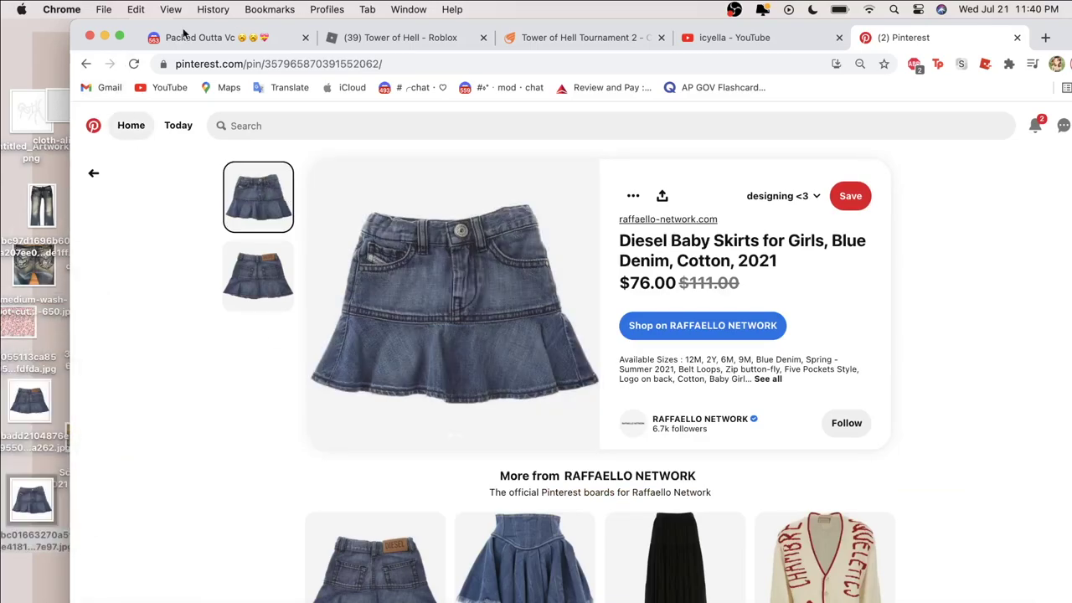
# - Switch to MediBang Paint Pro, search the computer's files for "adv" and open the clothing template ADV TEMP.png
pyautogui.click(104, 35)
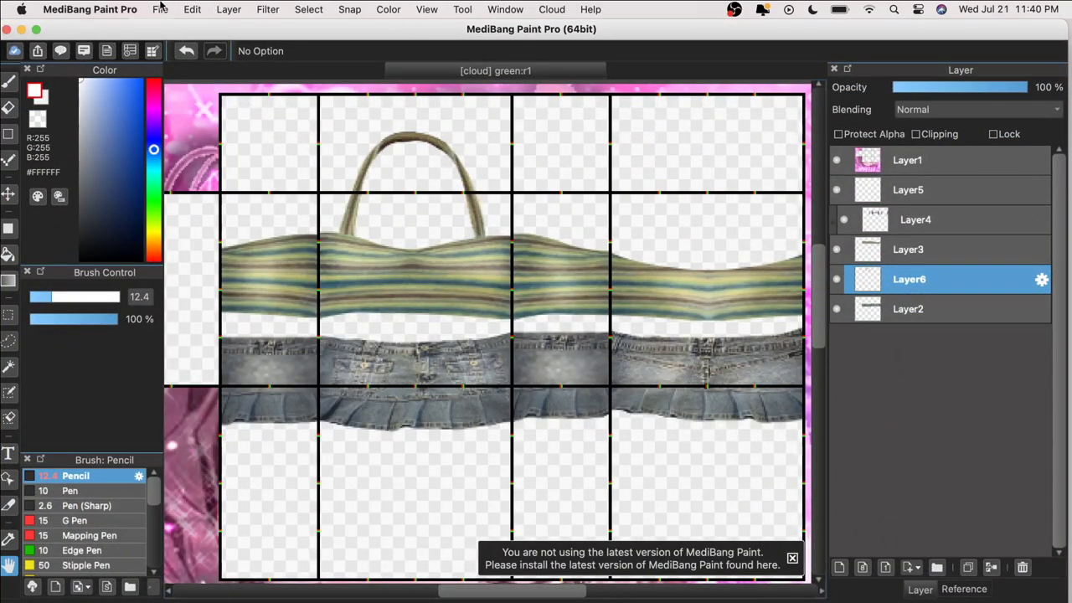
pyautogui.click(160, 9)
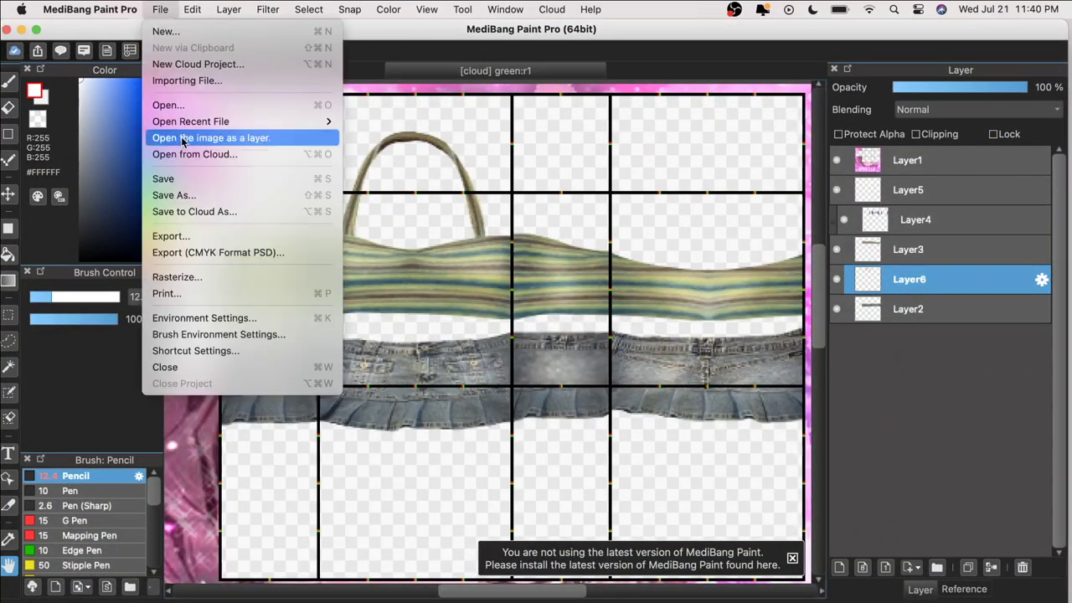
pyautogui.click(183, 107)
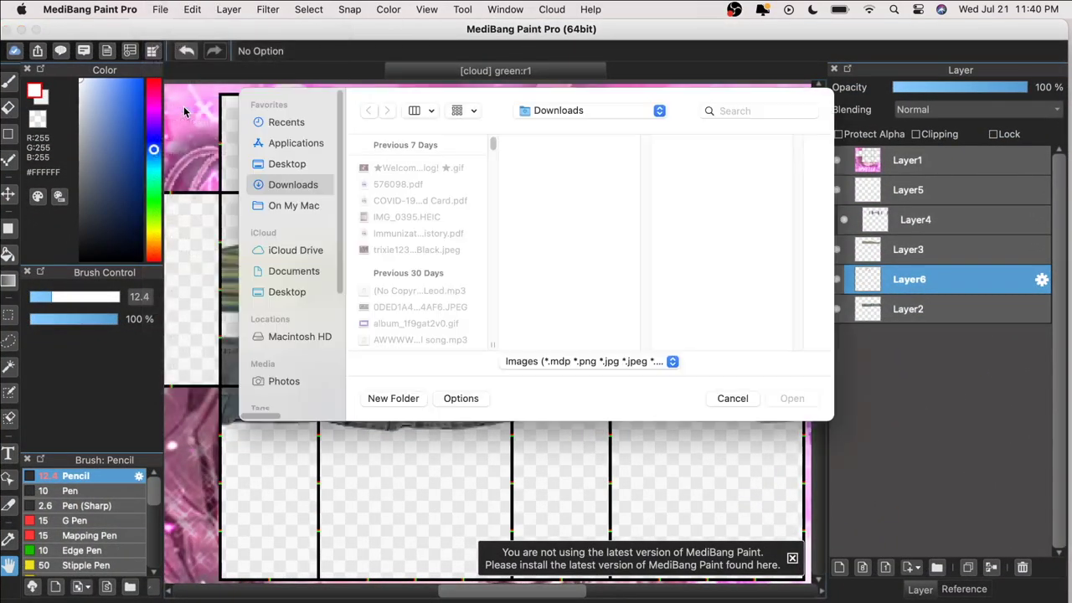
pyautogui.click(725, 110)
pyautogui.write('asc')
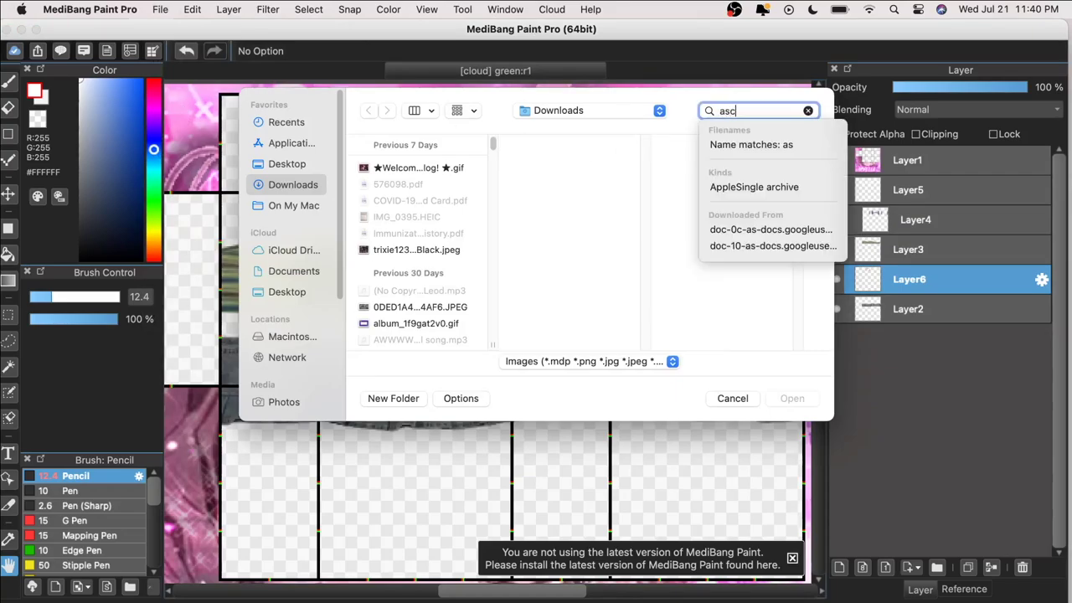
pyautogui.write('dv')
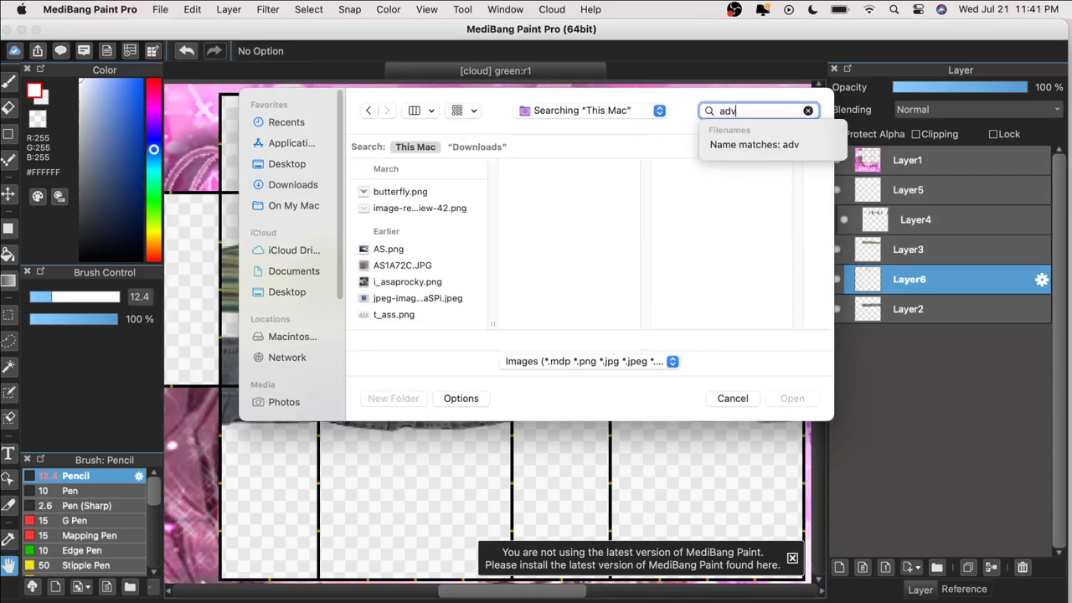
pyautogui.click(409, 231)
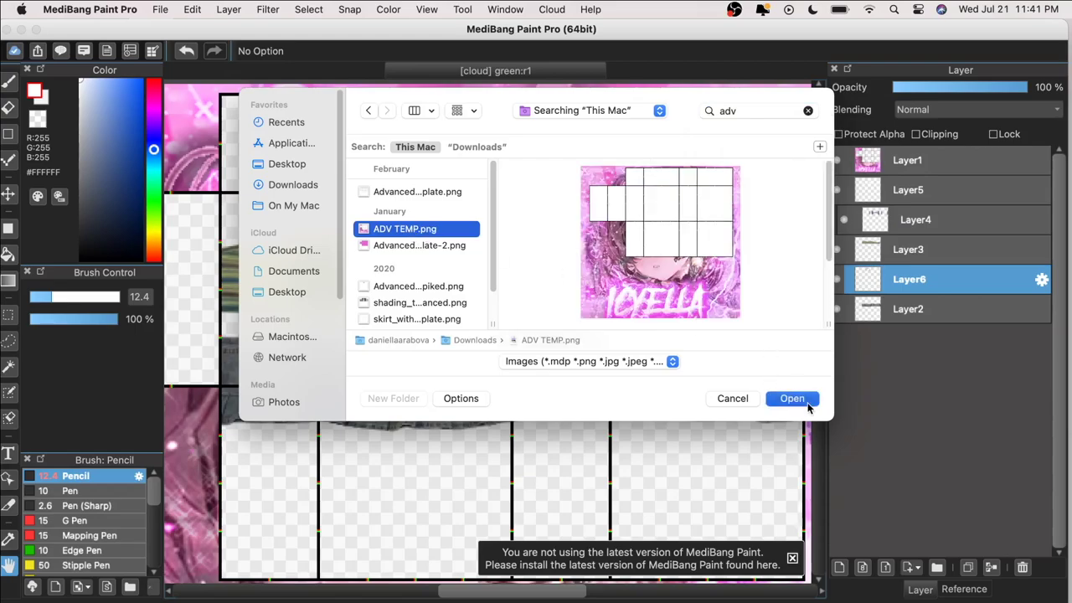
pyautogui.click(792, 398)
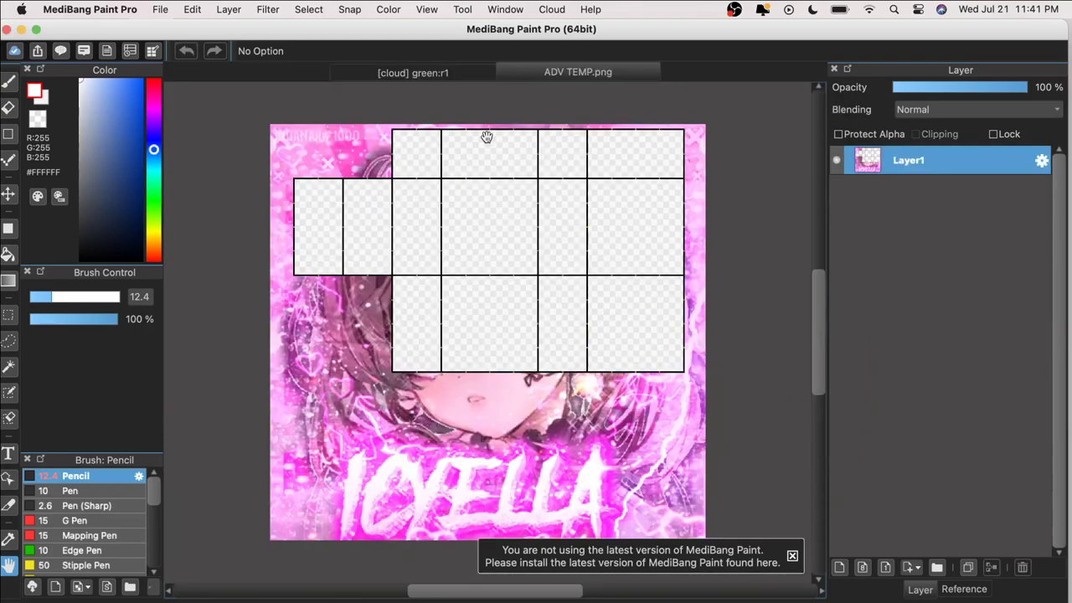
pyautogui.moveTo(409, 30); pyautogui.dragTo(413, 30)
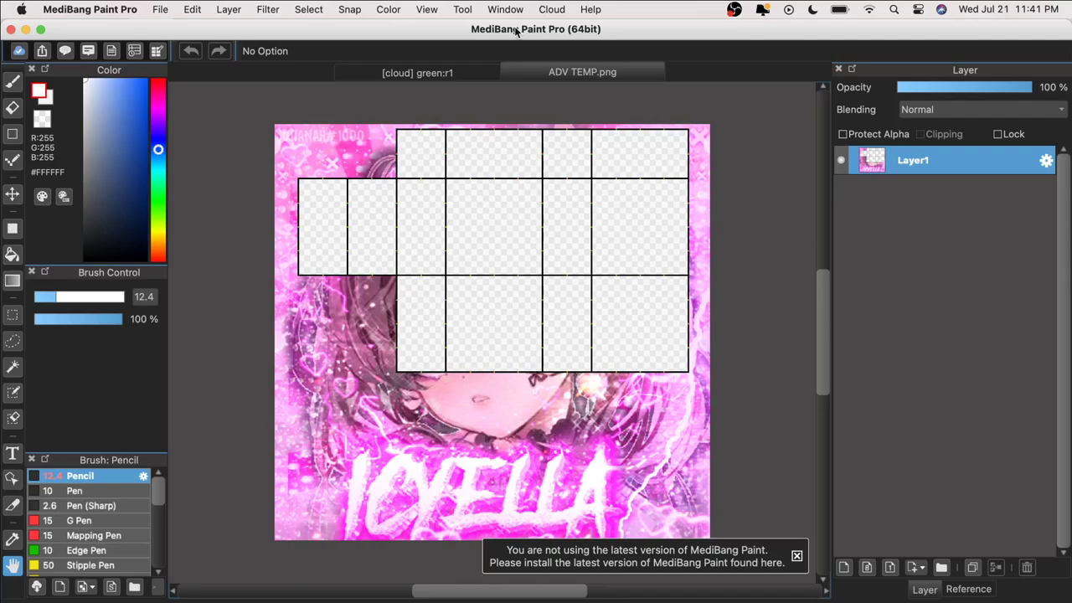
# - Switch to Preview, copy the skirt's upper part down to the hip seam from the front-view photo, and paste it into the MediBang template
pyautogui.moveTo(515, 31); pyautogui.dragTo(533, 31)
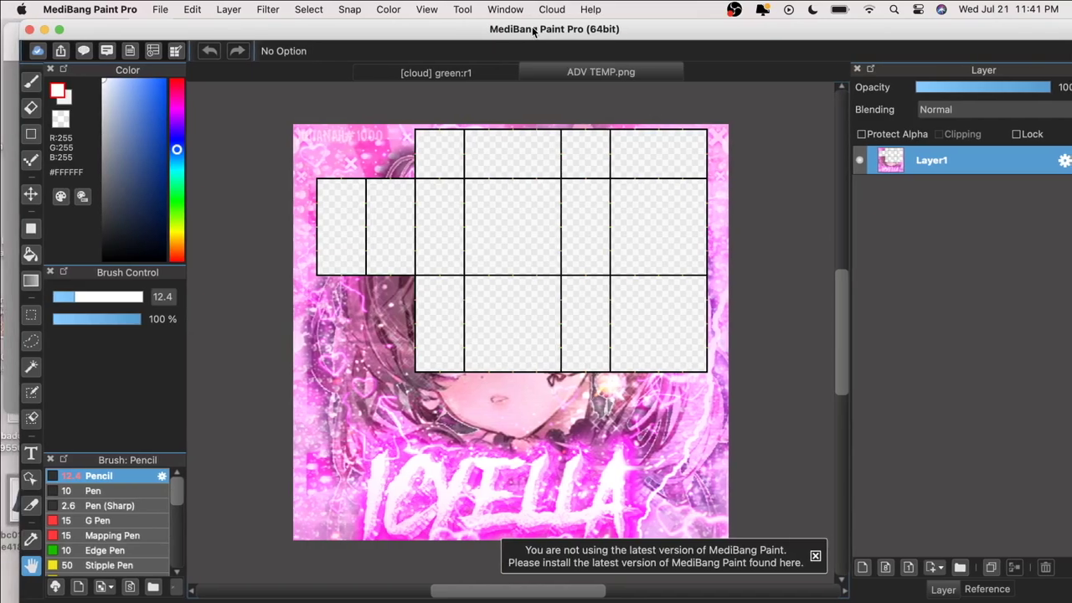
pyautogui.click(4, 186)
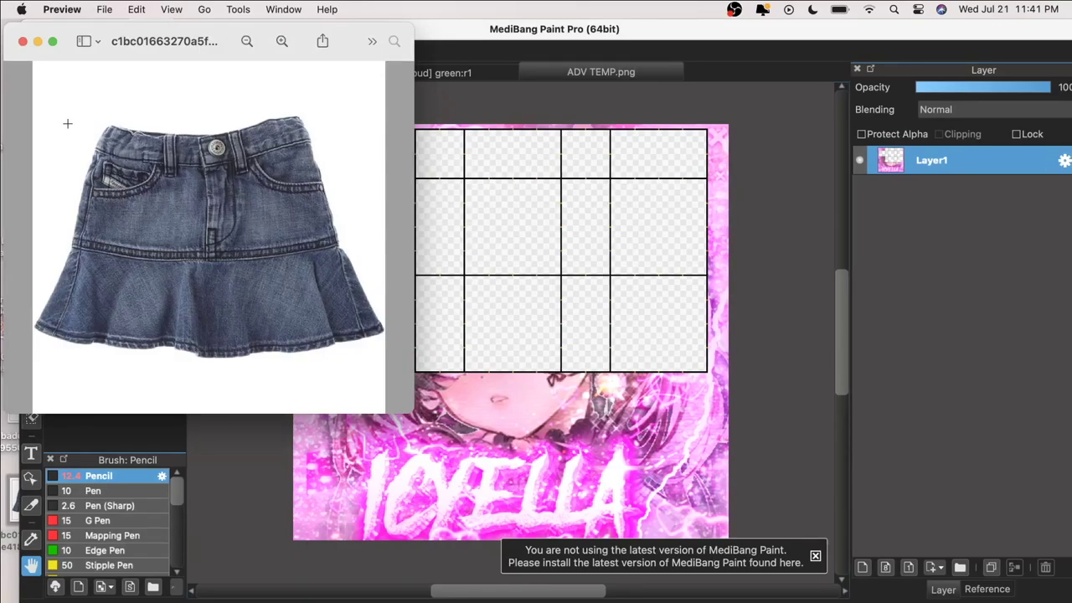
pyautogui.moveTo(80, 118); pyautogui.dragTo(356, 253)
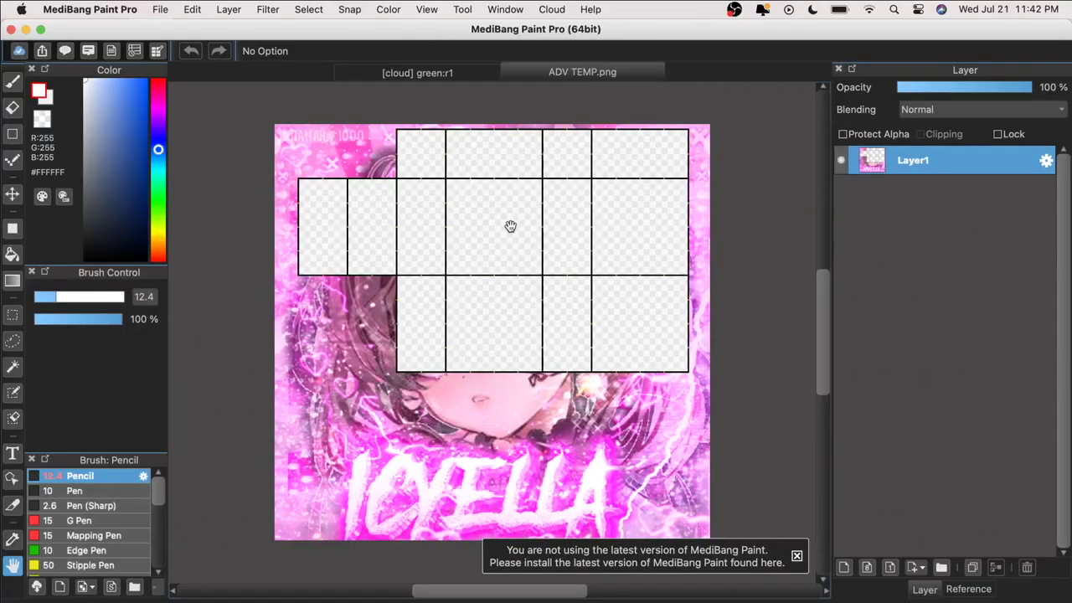
pyautogui.press('super+v')
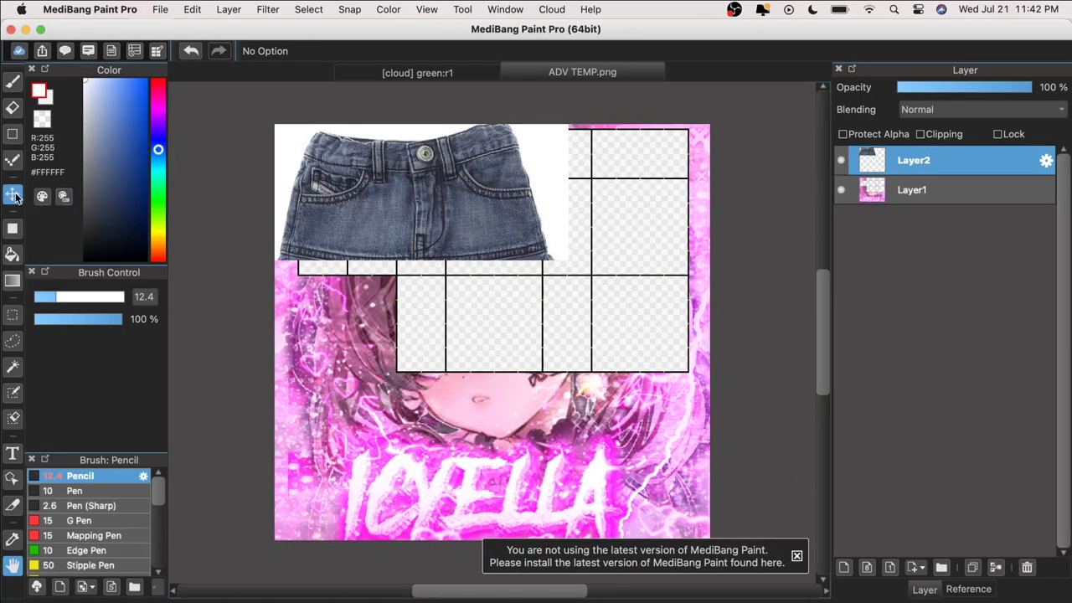
# - Move the pasted skirt top over the template grid, place its layer beneath Layer1, and lock Layer1
pyautogui.click(16, 197)
pyautogui.moveTo(368, 215); pyautogui.dragTo(490, 245)
pyautogui.moveTo(913, 172); pyautogui.dragTo(916, 194)
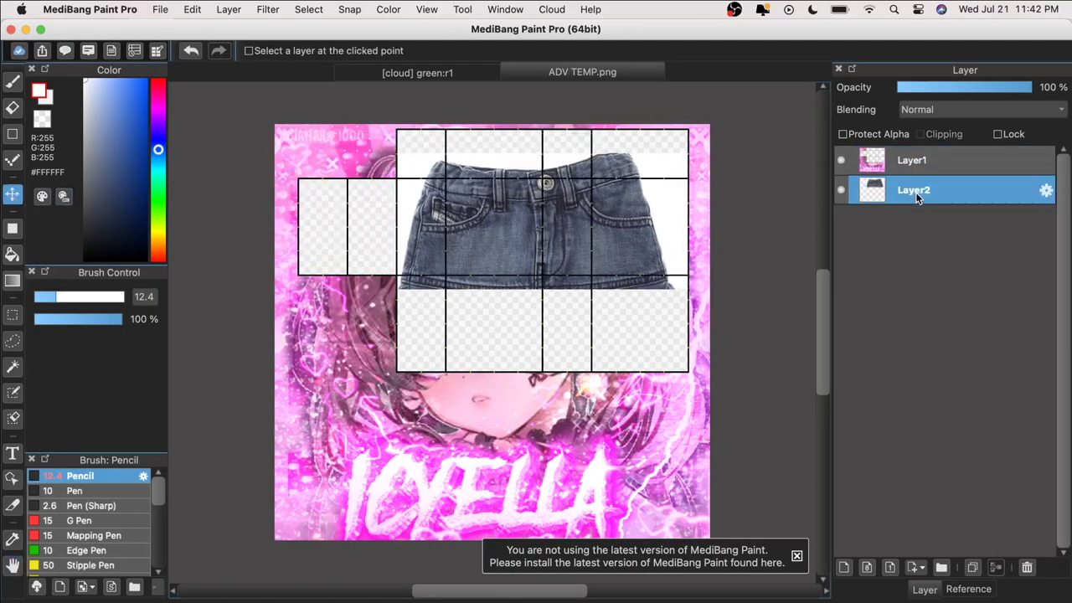
pyautogui.click(913, 164)
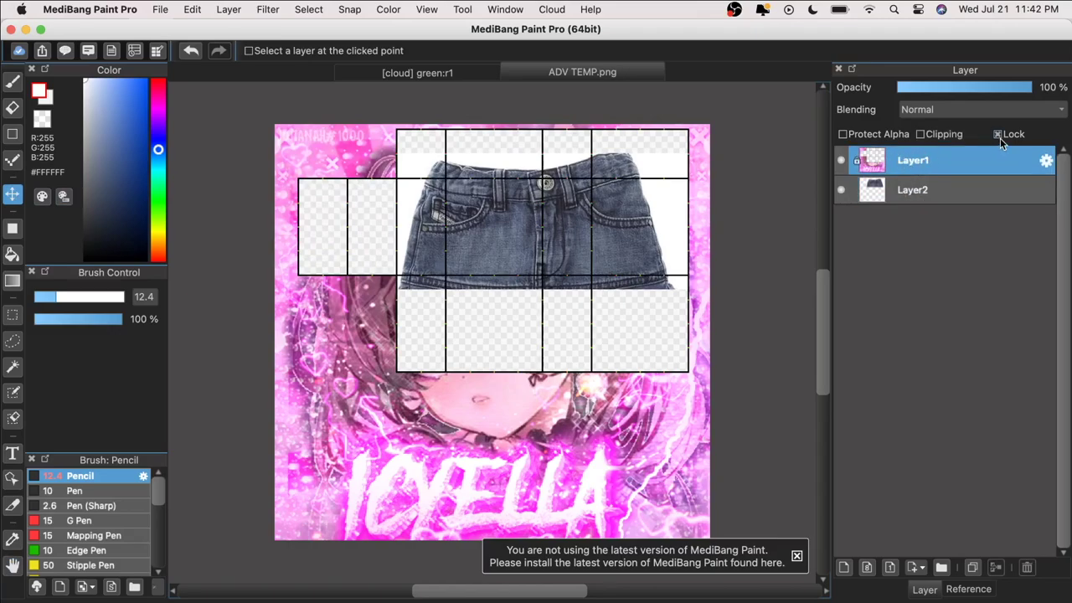
# - Shift the skirt top on Layer2 down so it straddles the line between the template's middle and lower rows
pyautogui.click(12, 566)
pyautogui.scroll(1, 335, 377)
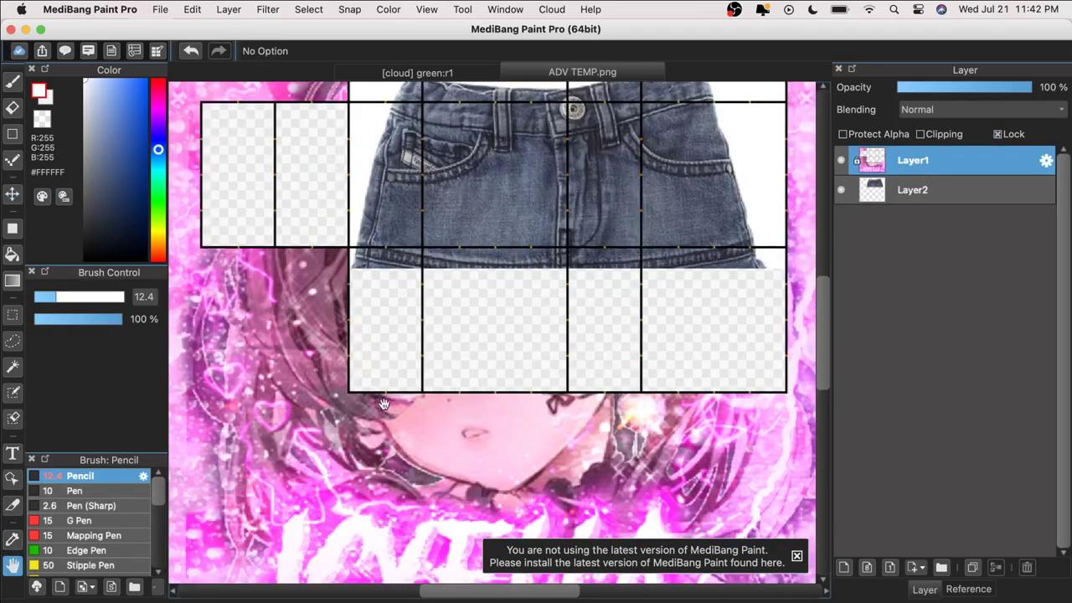
pyautogui.moveTo(474, 323); pyautogui.dragTo(429, 411)
pyautogui.scroll(1, 425, 419)
pyautogui.click(16, 199)
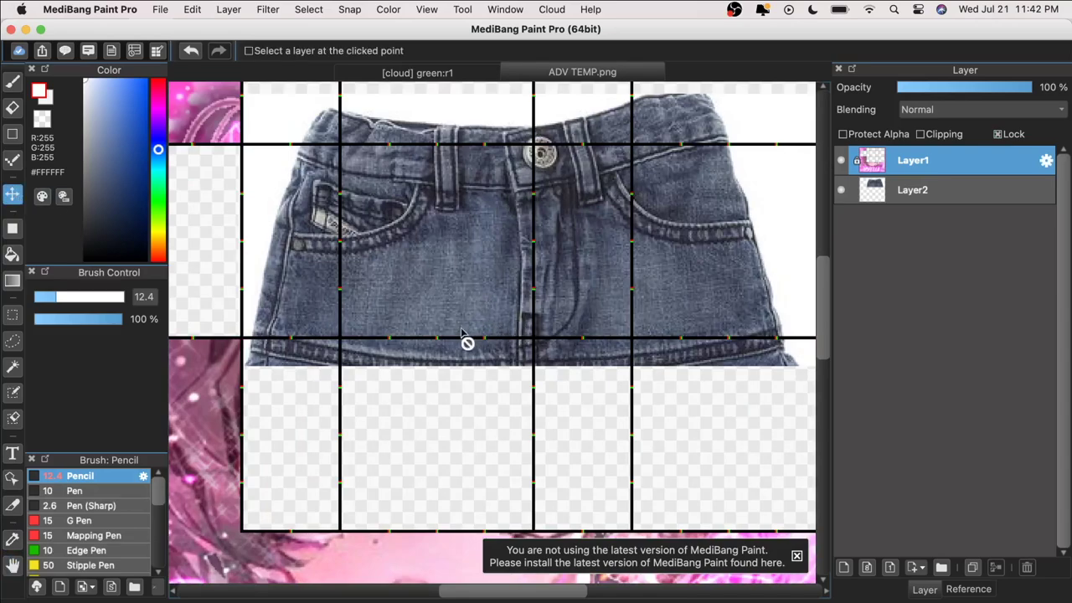
pyautogui.click(908, 200)
pyautogui.moveTo(493, 285); pyautogui.dragTo(487, 343)
pyautogui.scroll(-1, 470, 344)
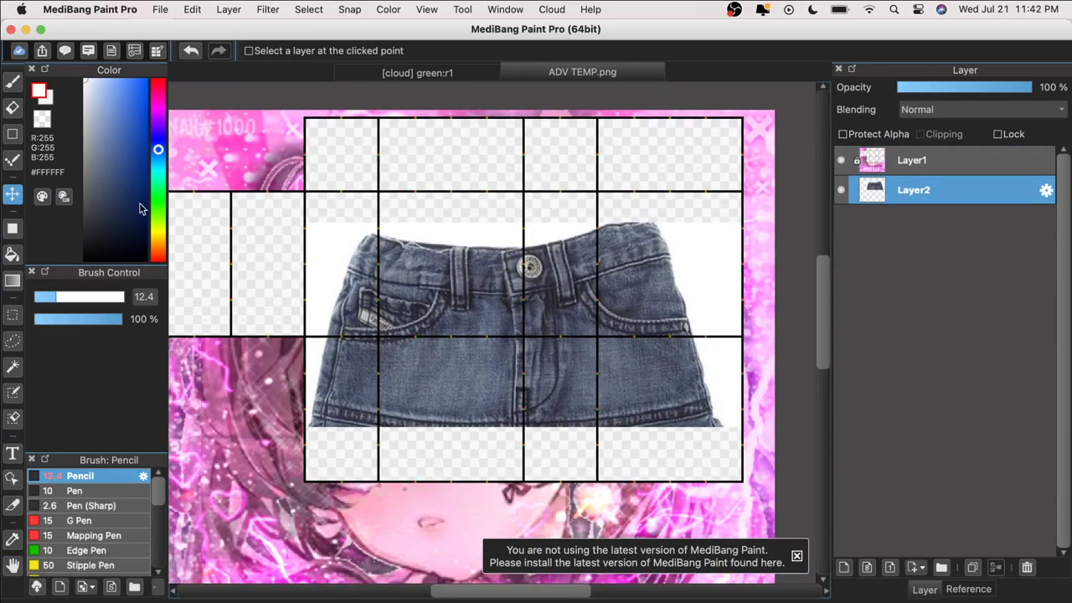
# - Erase the white background around the skirt top on Layer2 with the Eraser at size 28
pyautogui.click(9, 112)
pyautogui.press('super+plus')
pyautogui.moveTo(71, 298); pyautogui.dragTo(91, 300)
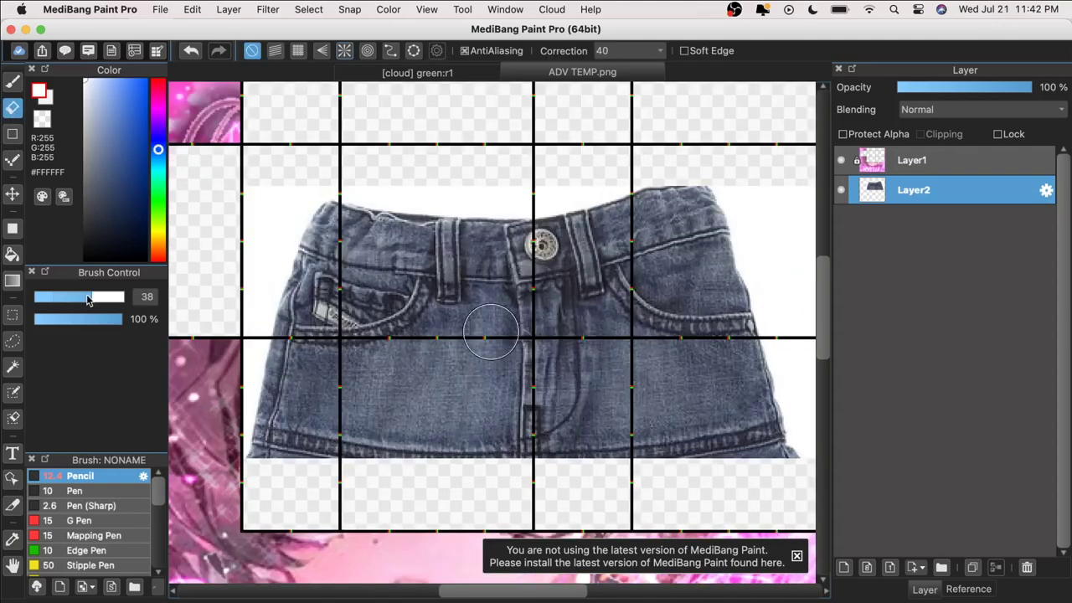
pyautogui.press('super+minus')
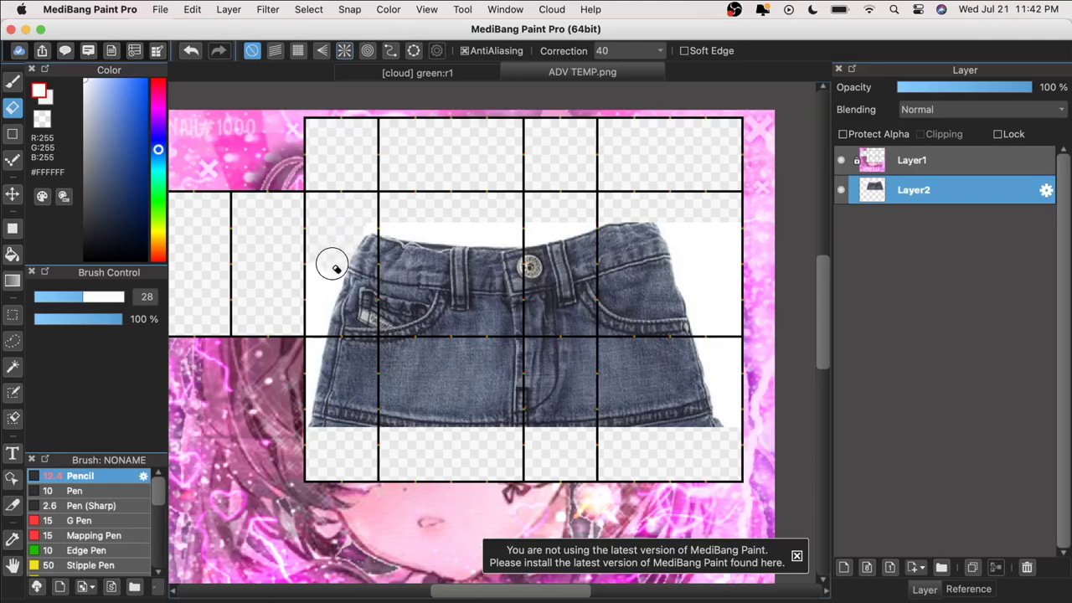
pyautogui.moveTo(326, 282); pyautogui.dragTo(290, 455)
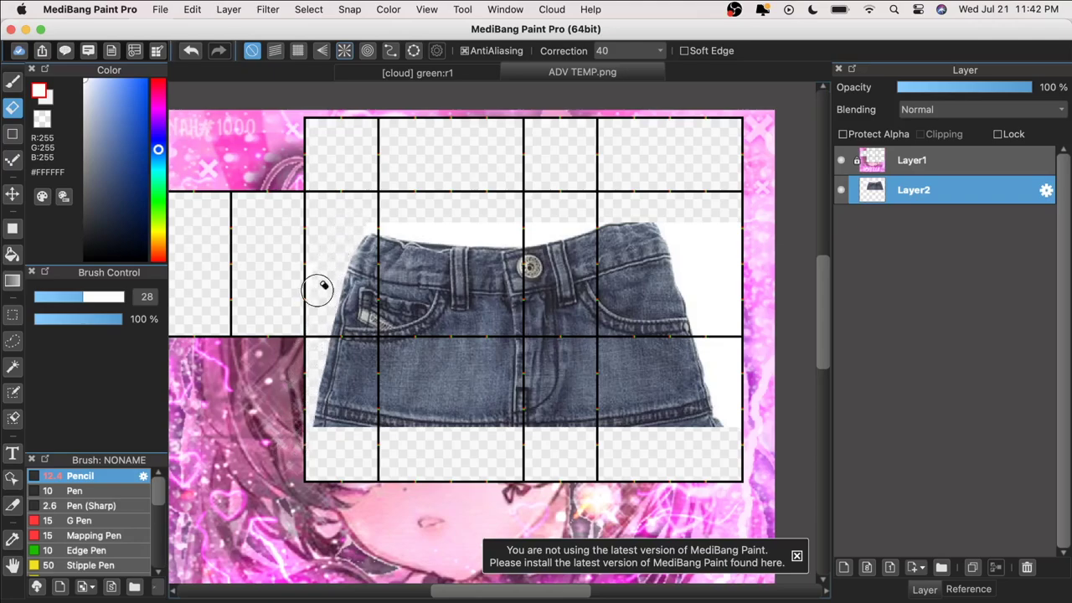
pyautogui.moveTo(356, 224)
pyautogui.mouseDown()
pyautogui.moveTo(672, 210)
pyautogui.moveTo(687, 271)
pyautogui.moveTo(654, 452)
pyautogui.moveTo(751, 460)
pyautogui.mouseUp()
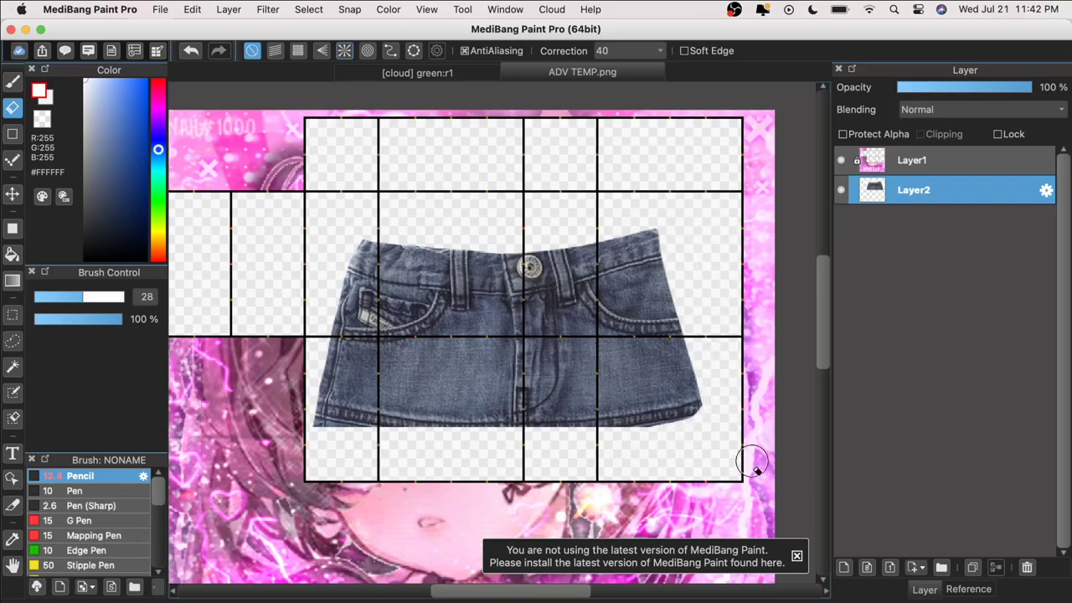
# - Scale the skirt top down proportionally and position it over the lower part of the front torso panel
pyautogui.click(22, 198)
pyautogui.press('super+plus')
pyautogui.moveTo(378, 371); pyautogui.dragTo(366, 394)
pyautogui.press('super+t')
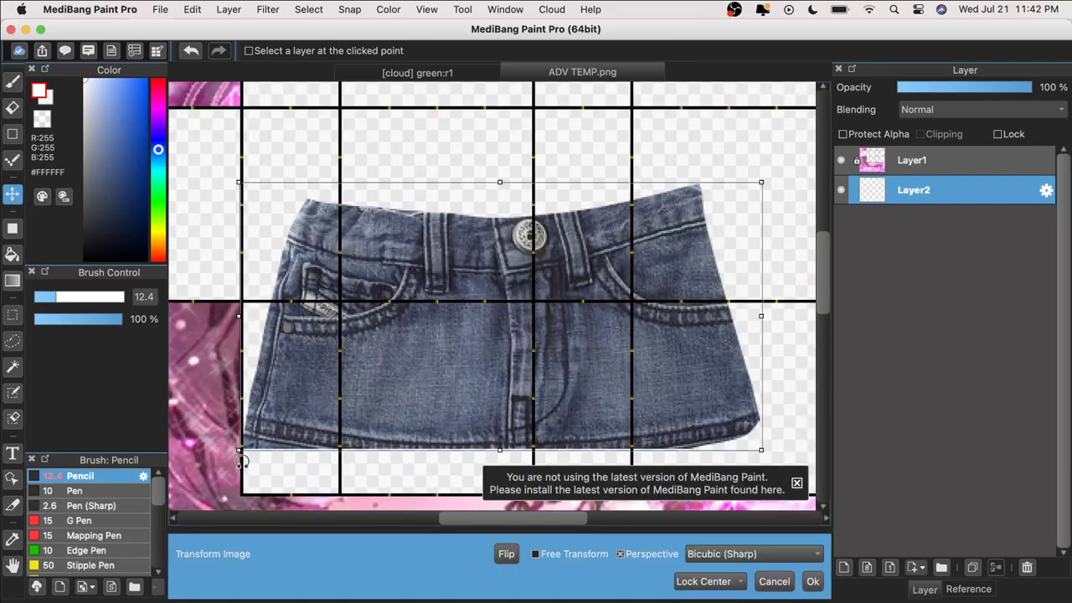
pyautogui.moveTo(240, 453); pyautogui.dragTo(387, 371)
pyautogui.moveTo(459, 329); pyautogui.dragTo(397, 282)
pyautogui.click(813, 585)
# - Stretch the skirt top wider so its waistband spans the front torso panel, and reduce its height slightly
pyautogui.press('super+plus')
pyautogui.press('super+t')
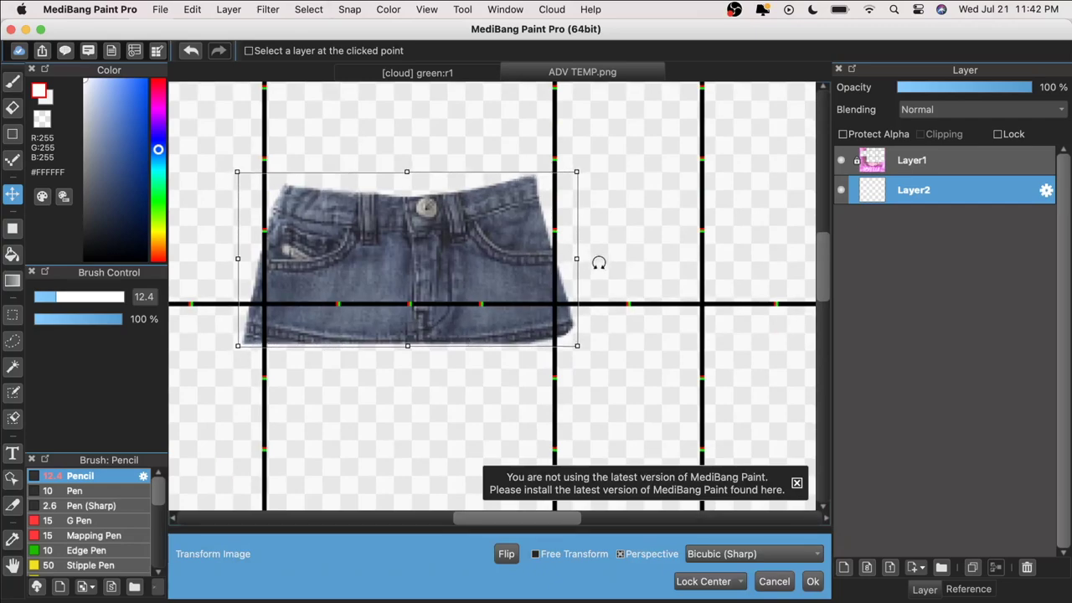
pyautogui.moveTo(576, 260); pyautogui.dragTo(605, 261)
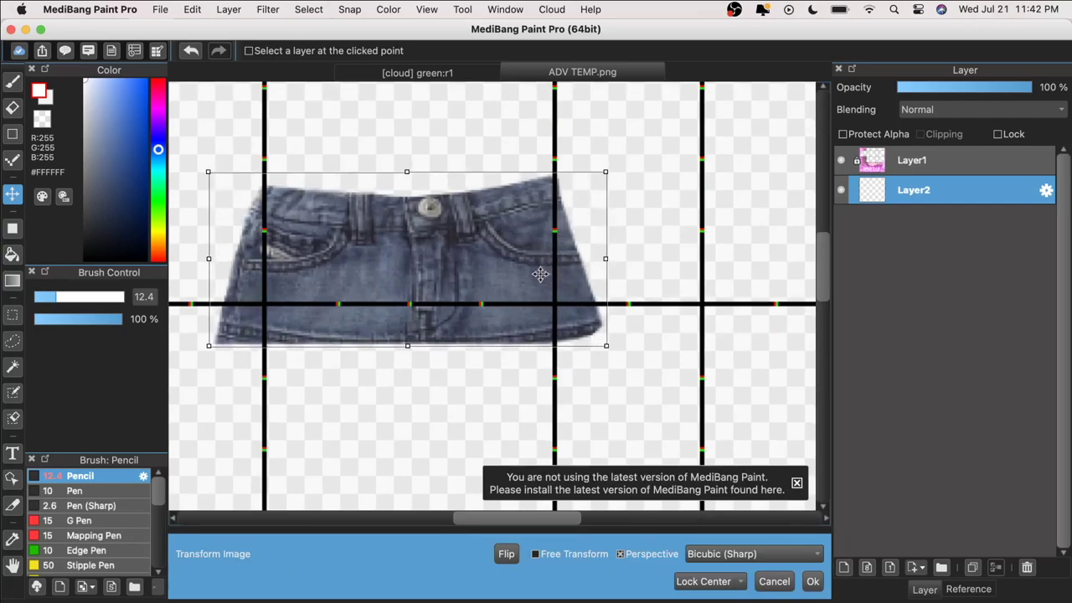
pyautogui.moveTo(536, 278); pyautogui.dragTo(535, 282)
pyautogui.moveTo(407, 350); pyautogui.dragTo(424, 317)
pyautogui.click(813, 577)
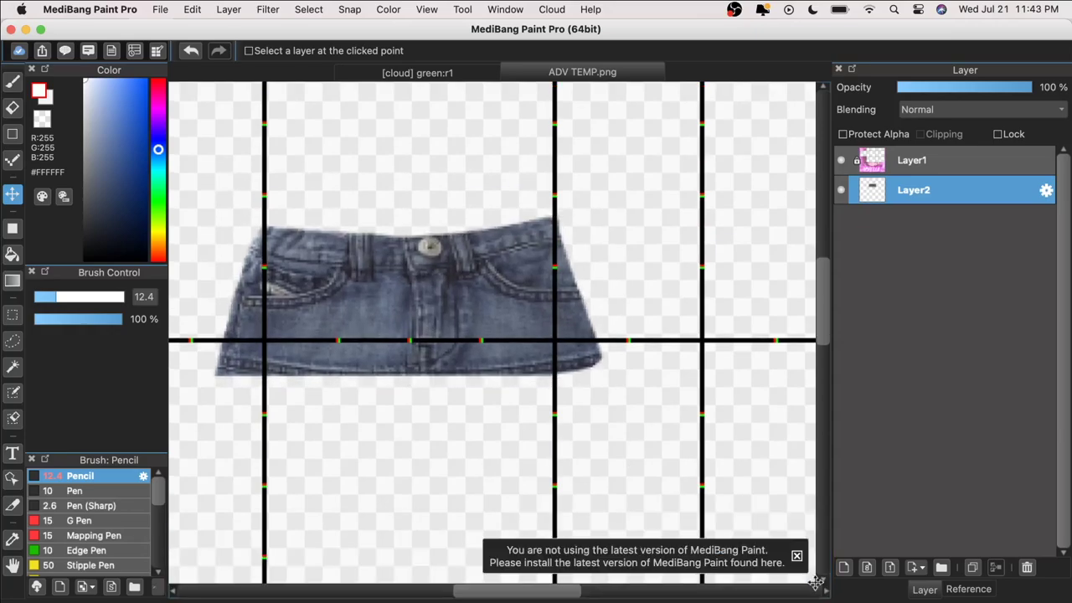
# - Transform the skirt top again, shrinking it slightly, tilting it to level the waistband, and widening it to fit the front panel
pyautogui.press('super+t')
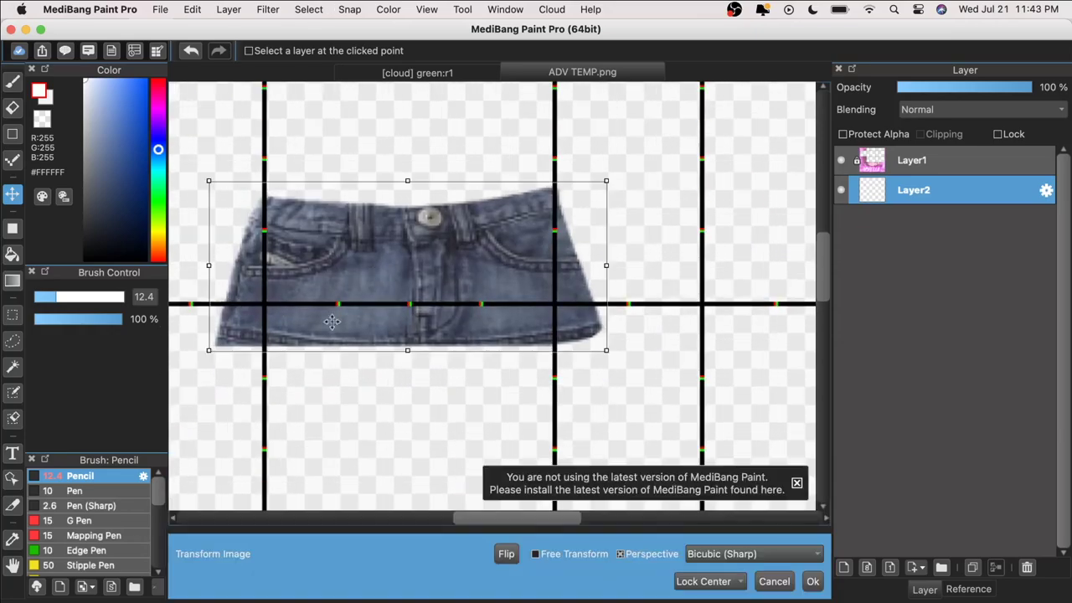
pyautogui.moveTo(211, 350); pyautogui.dragTo(227, 342)
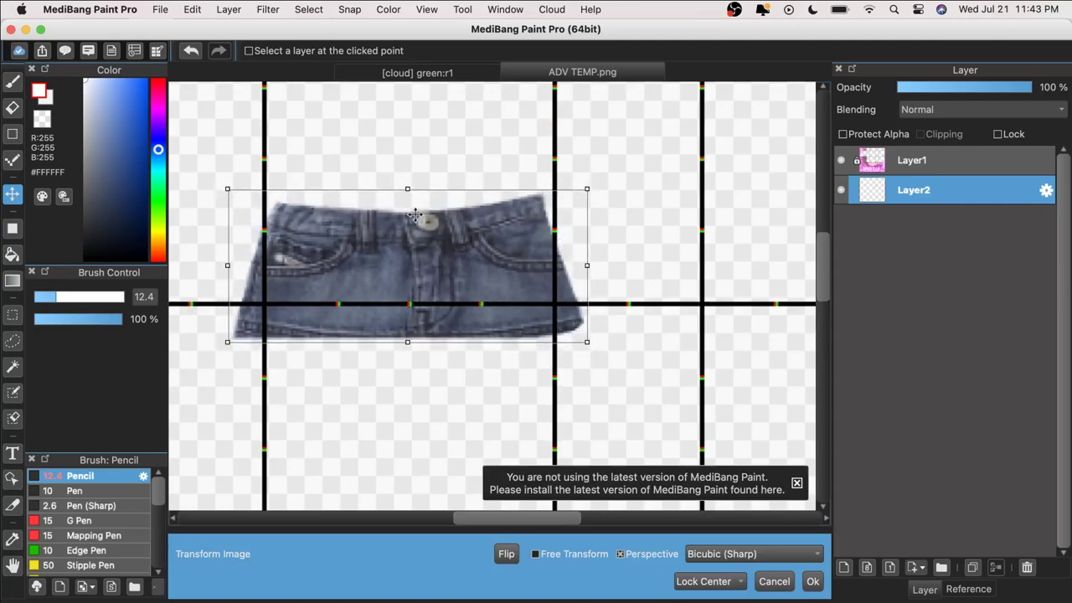
pyautogui.moveTo(401, 190); pyautogui.dragTo(408, 196)
pyautogui.moveTo(413, 243); pyautogui.dragTo(412, 237)
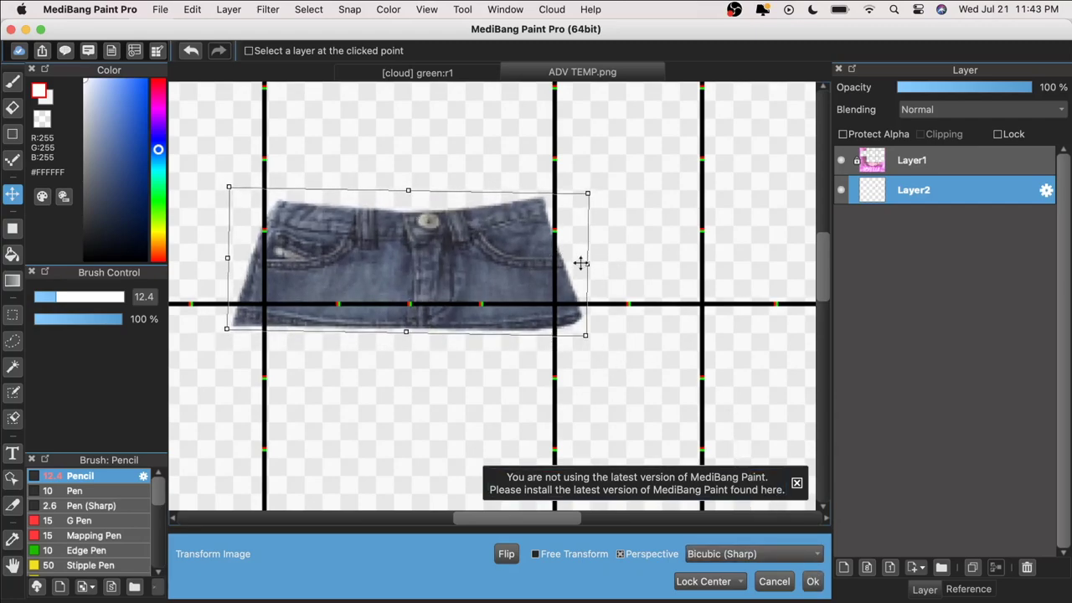
pyautogui.moveTo(587, 262); pyautogui.dragTo(596, 261)
pyautogui.press('super+minus')
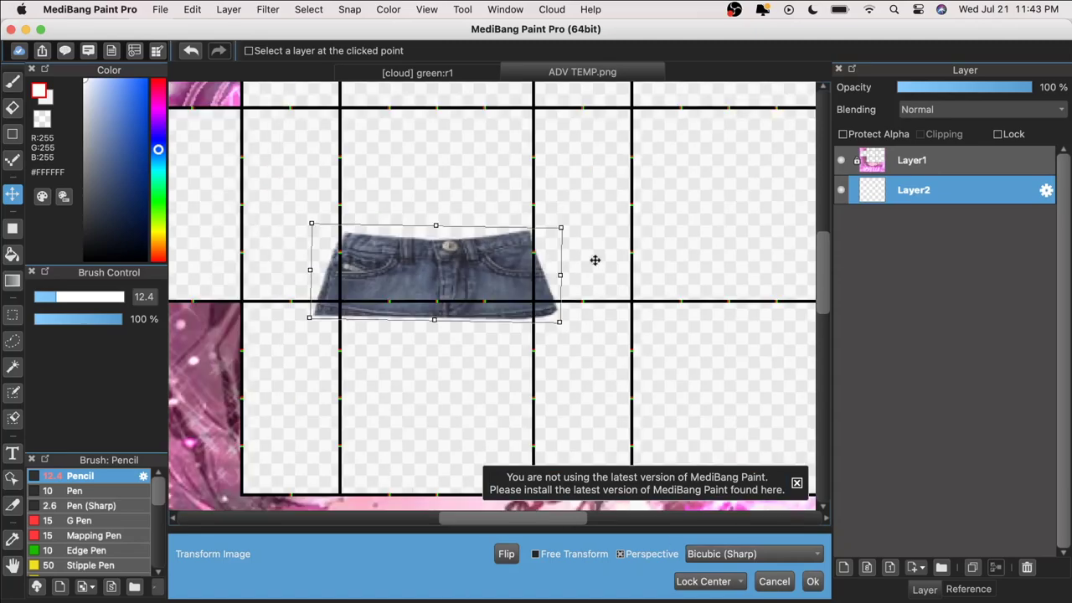
pyautogui.press('super+minus')
pyautogui.click(811, 581)
# - Nudge the skirt top slightly to center it between the front panel's vertical lines
pyautogui.scroll(2, 498, 394)
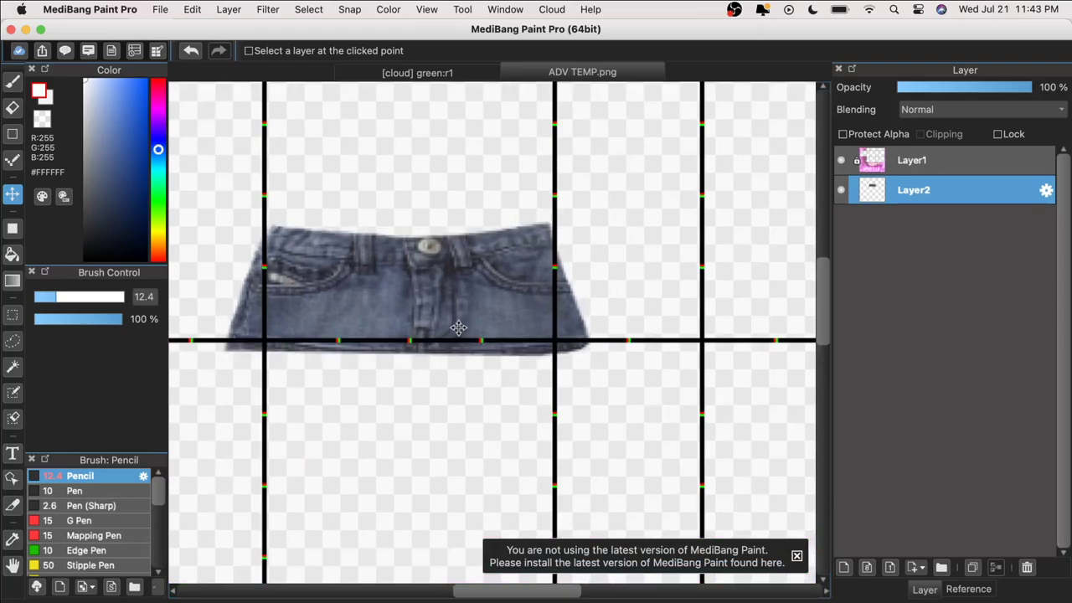
pyautogui.scroll(-3, 459, 322)
pyautogui.scroll(2, 462, 325)
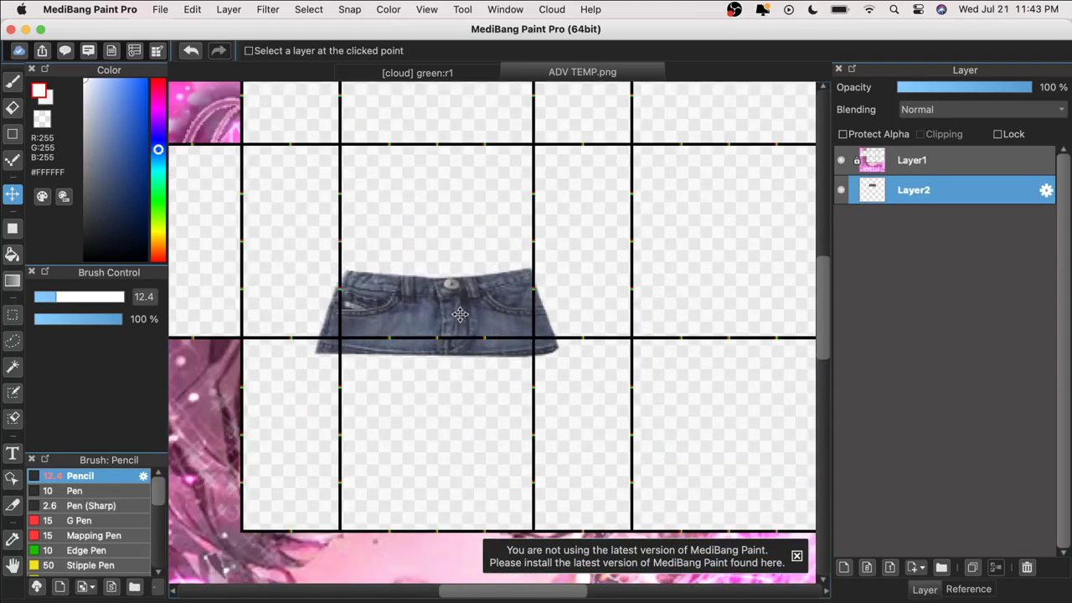
pyautogui.moveTo(459, 311); pyautogui.dragTo(462, 311)
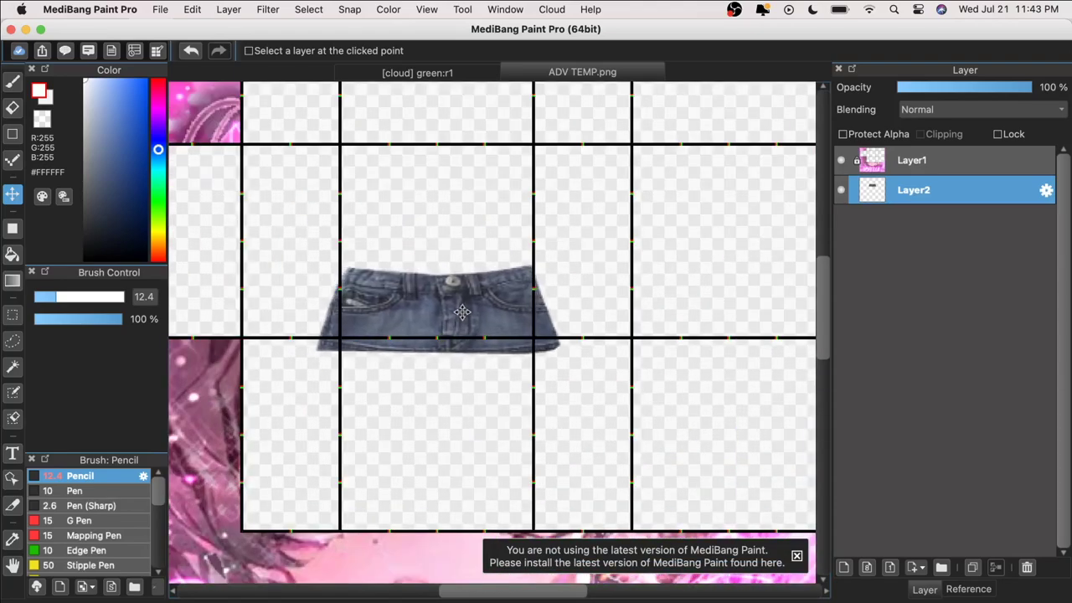
# - Select and delete the parts of the skirt top that extend past both sides of the front panel, then clear the selection
pyautogui.press('super+plus')
pyautogui.click(13, 315)
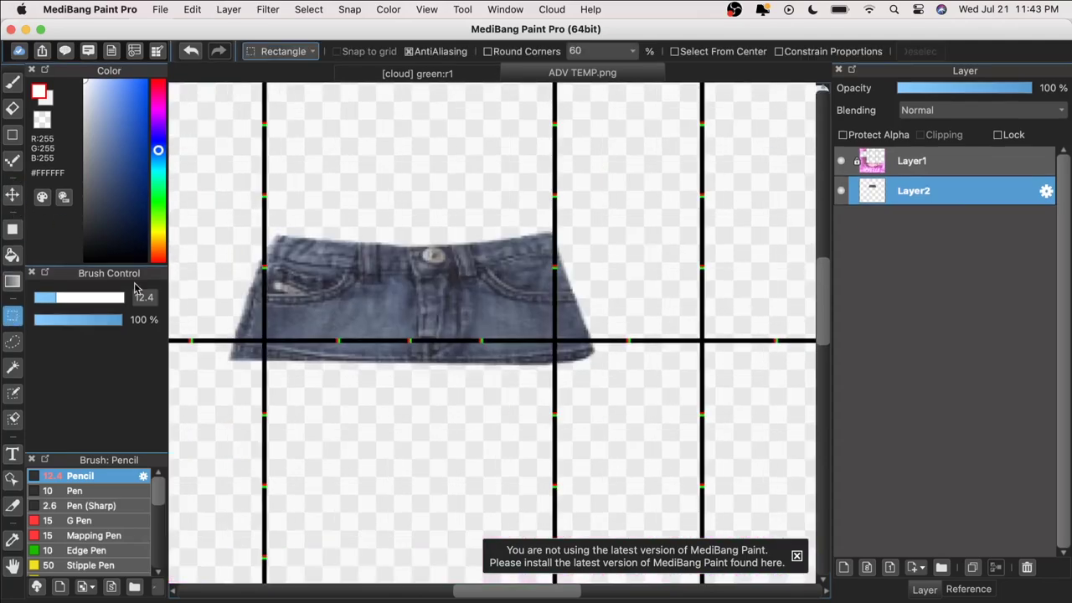
pyautogui.moveTo(197, 191); pyautogui.dragTo(261, 400)
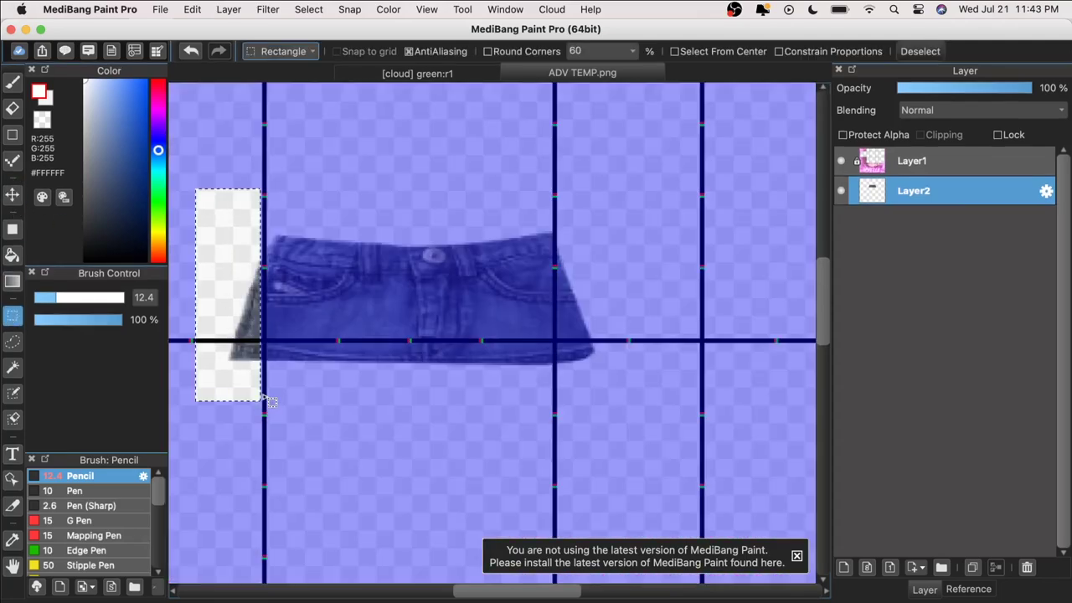
pyautogui.click(515, 277)
pyautogui.moveTo(557, 227); pyautogui.dragTo(644, 397)
pyautogui.press('Delete')
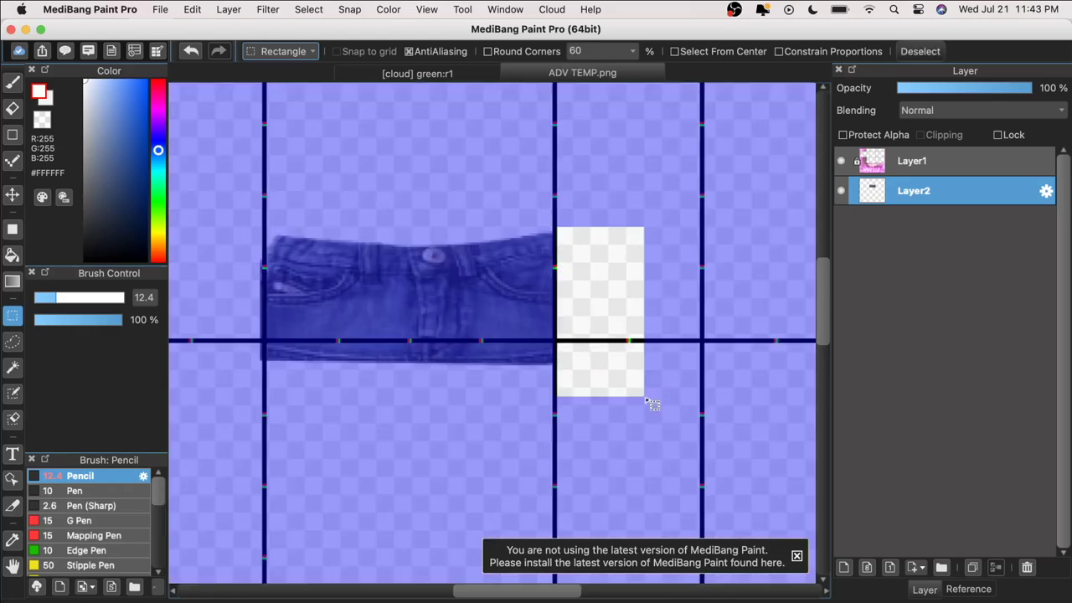
pyautogui.click(675, 385)
pyautogui.press('super+minus')
pyautogui.press('super+minus')
pyautogui.press('super+plus')
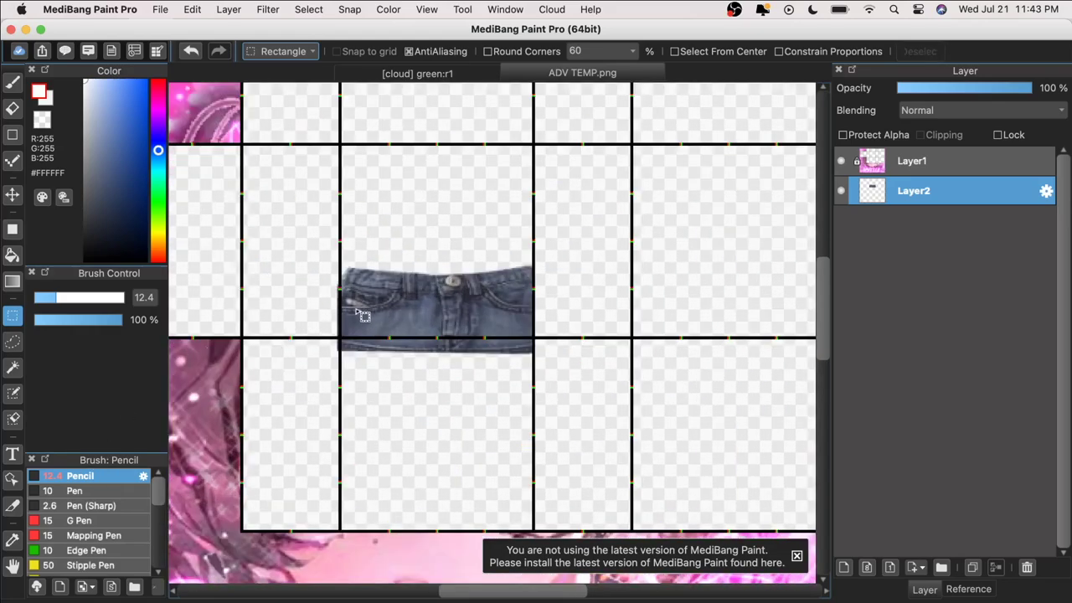
pyautogui.press('super+plus')
# - Switch to Preview, copy the full-width flared ruffle from the front-view skirt photo, and paste it into the MediBang template as a new layer
pyautogui.click(12, 195)
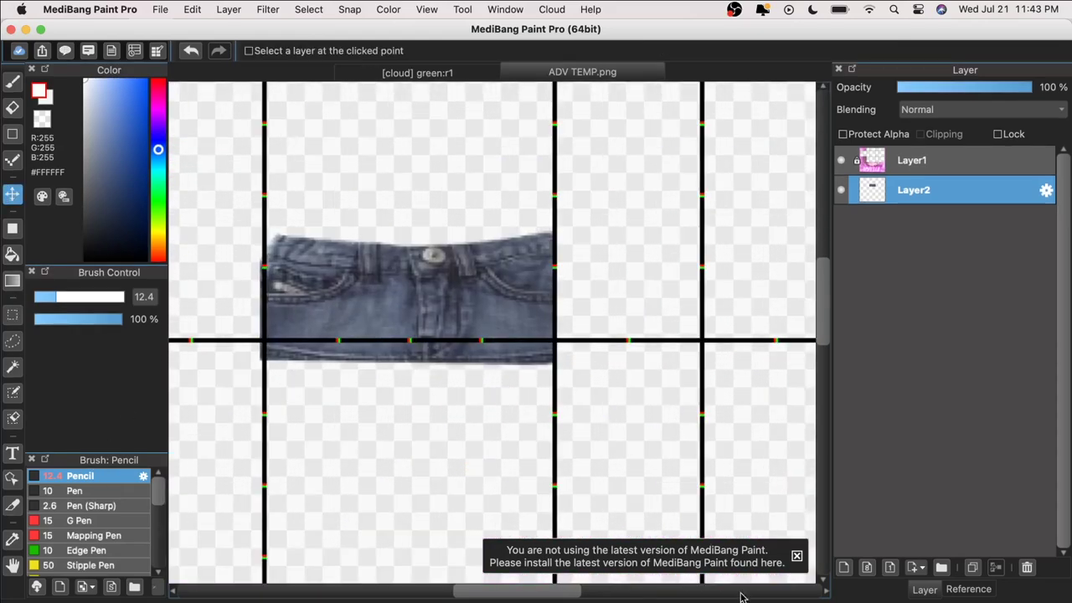
pyautogui.moveTo(98, 34); pyautogui.dragTo(117, 35)
pyautogui.click(4, 214)
pyautogui.click(98, 299)
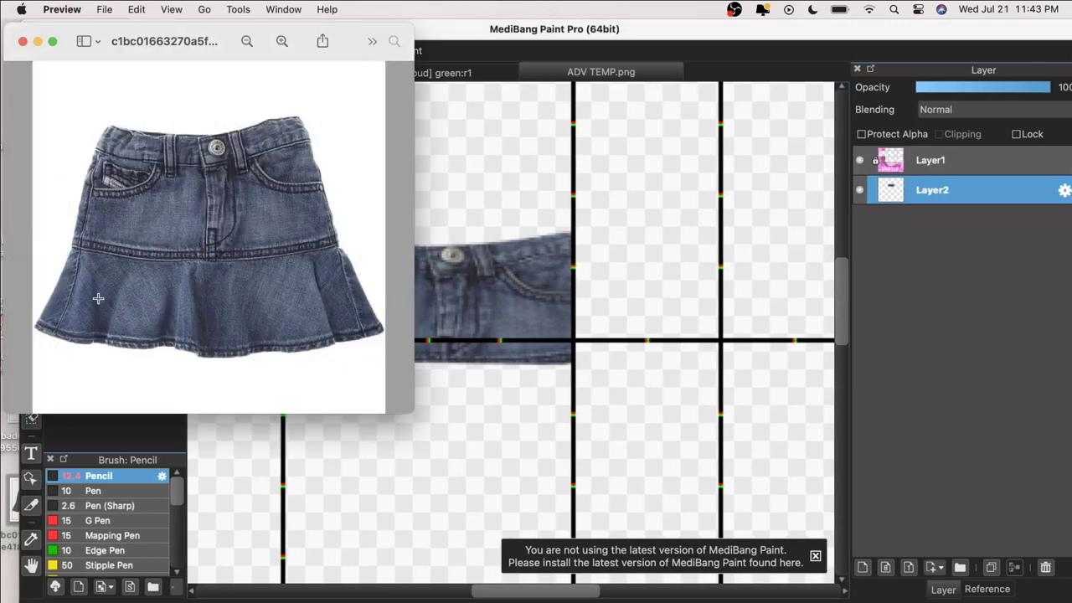
pyautogui.moveTo(58, 244); pyautogui.dragTo(370, 354)
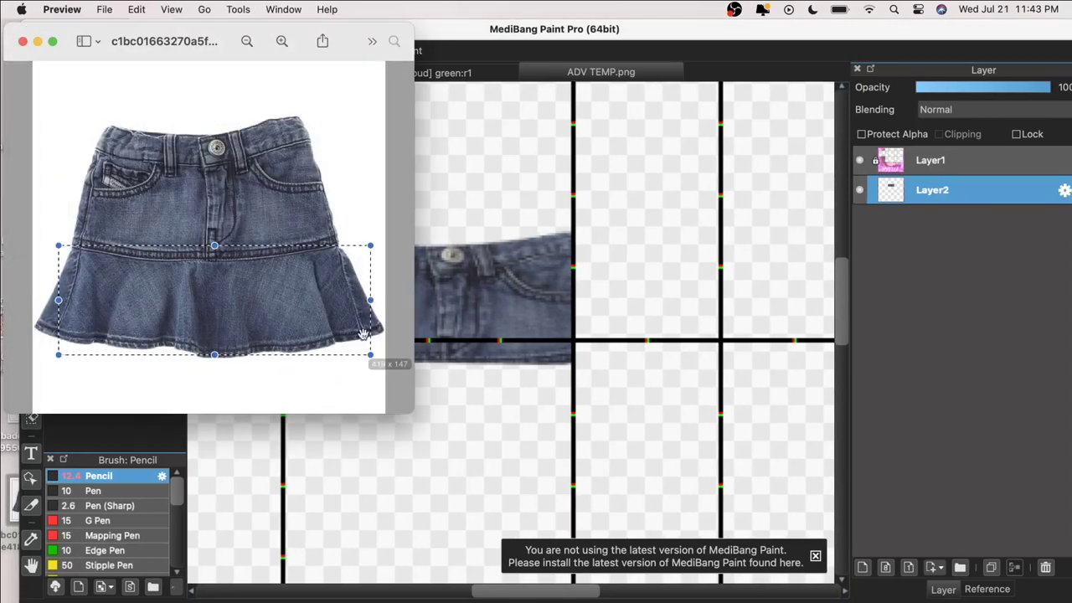
pyautogui.click(65, 231)
pyautogui.moveTo(37, 250); pyautogui.dragTo(383, 360)
pyautogui.click(524, 240)
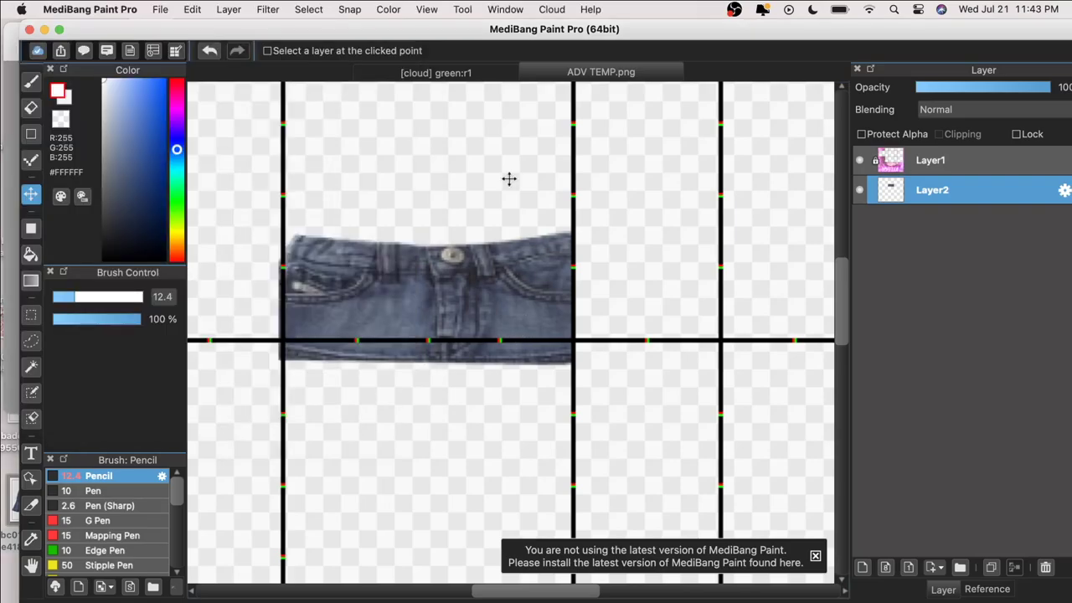
pyautogui.moveTo(472, 37); pyautogui.dragTo(453, 38)
pyautogui.press('super+v')
# - Move the pasted ruffle over the front panel and shrink it proportionally so it sits just beneath the skirt top
pyautogui.scroll(-3, 474, 369)
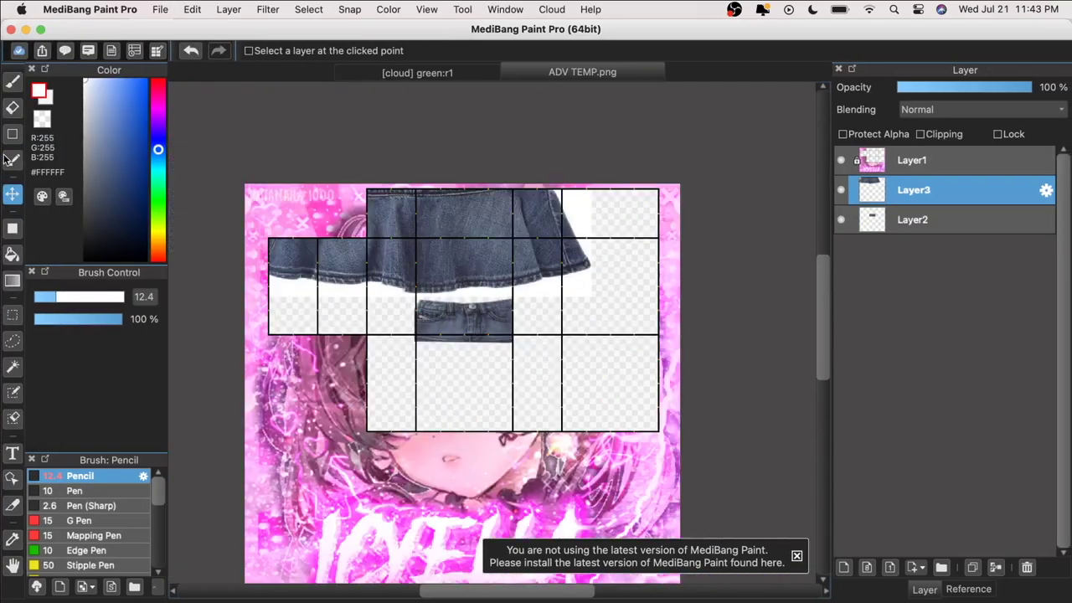
pyautogui.scroll(1, 486, 387)
pyautogui.moveTo(397, 199); pyautogui.dragTo(496, 360)
pyautogui.press('super+t')
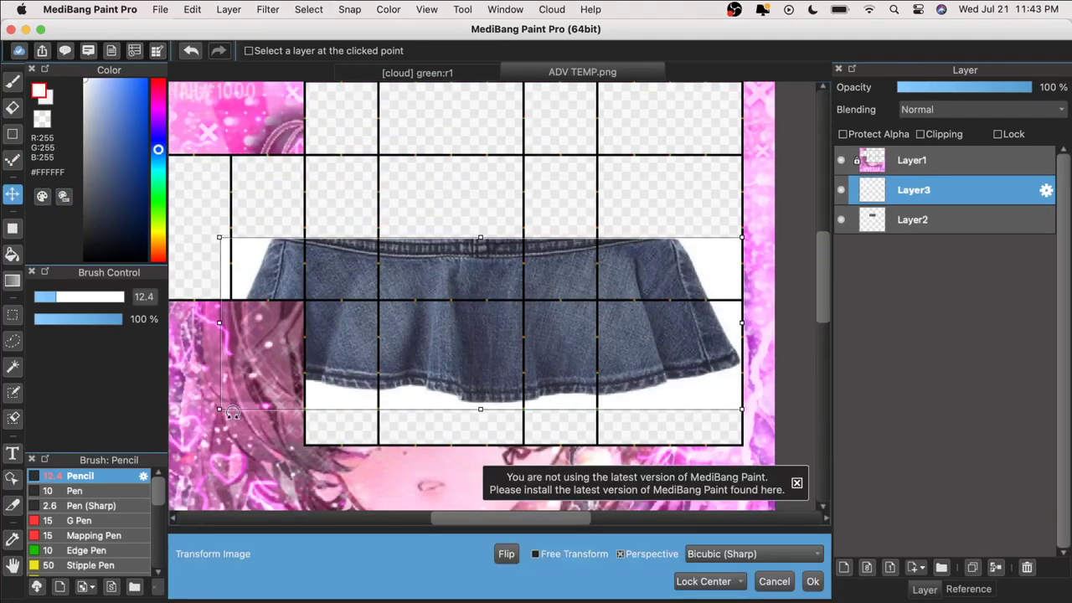
pyautogui.moveTo(220, 409); pyautogui.dragTo(306, 381)
pyautogui.moveTo(429, 327); pyautogui.dragTo(458, 348)
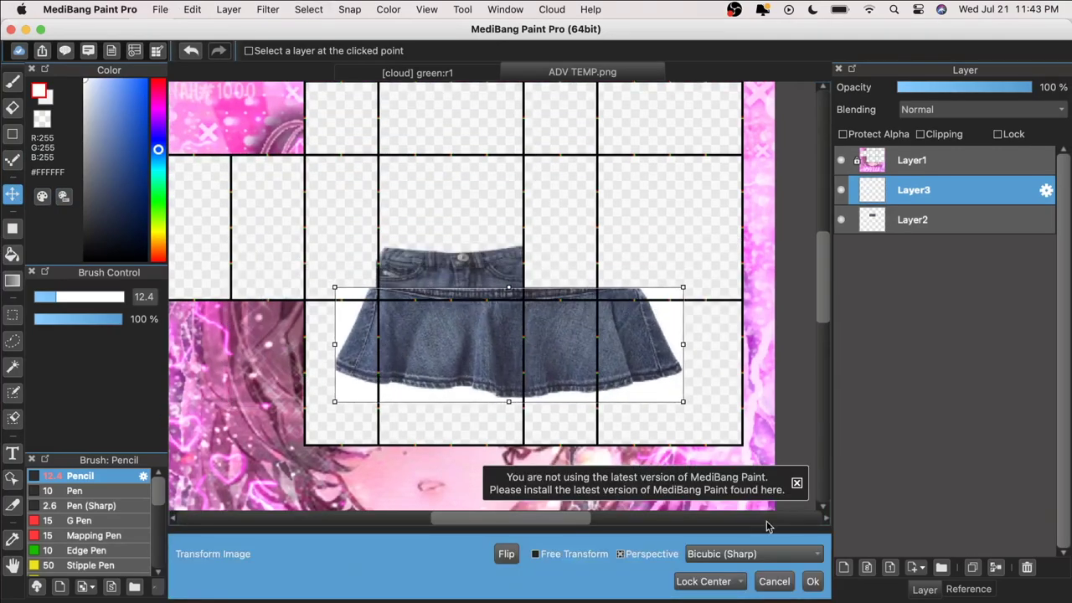
pyautogui.click(812, 581)
# - Erase the white background around the ruffle with a size 28 eraser
pyautogui.click(13, 108)
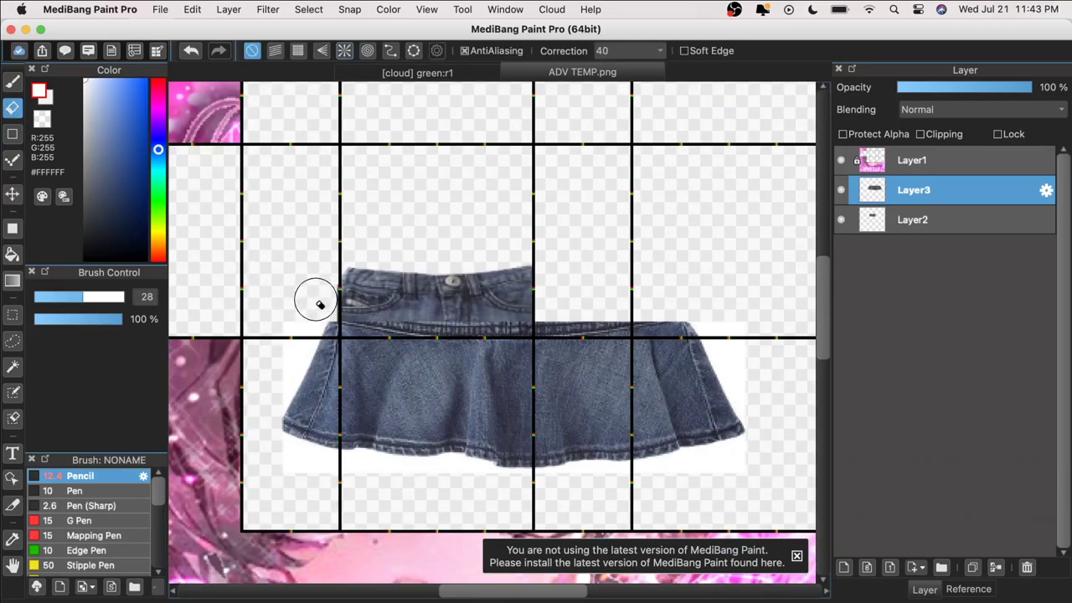
pyautogui.moveTo(261, 420)
pyautogui.mouseDown()
pyautogui.moveTo(346, 471)
pyautogui.moveTo(486, 482)
pyautogui.moveTo(687, 471)
pyautogui.moveTo(758, 443)
pyautogui.moveTo(727, 328)
pyautogui.mouseUp()
pyautogui.press('super+plus')
pyautogui.press('super+minus')
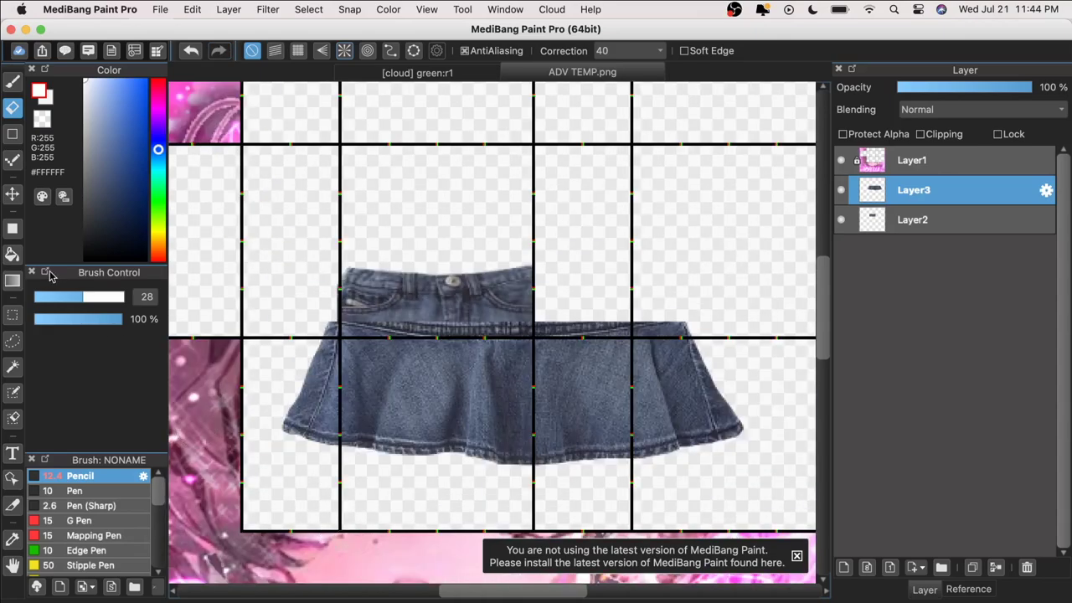
# - Transform the ruffle again, shrinking it to a short flared strip and placing it directly under the skirt top
pyautogui.click(12, 201)
pyautogui.press('super+t')
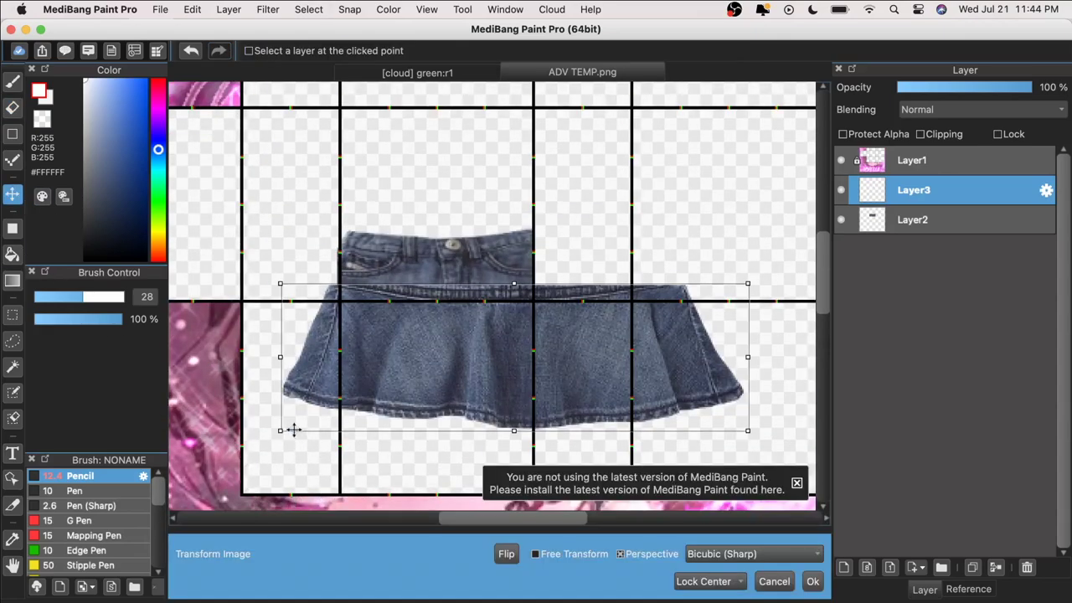
pyautogui.moveTo(282, 431); pyautogui.dragTo(407, 393)
pyautogui.moveTo(538, 373); pyautogui.dragTo(568, 320)
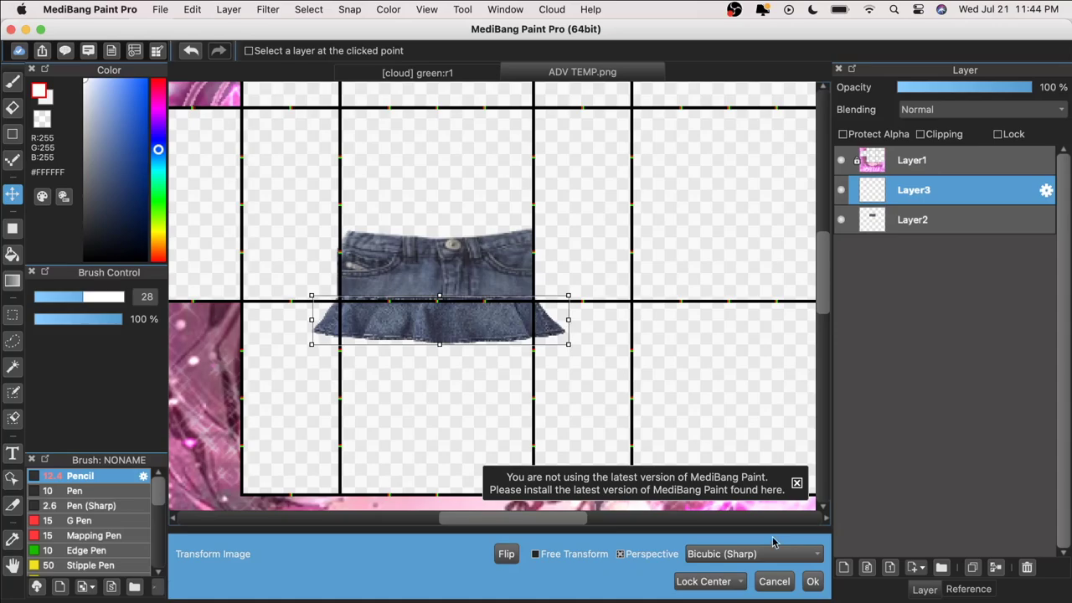
pyautogui.click(809, 582)
# - Transform the skirt top on Layer2, reducing its height, widening it slightly and positioning it to meet the ruffle
pyautogui.scroll(-2, 575, 226)
pyautogui.scroll(6, 576, 226)
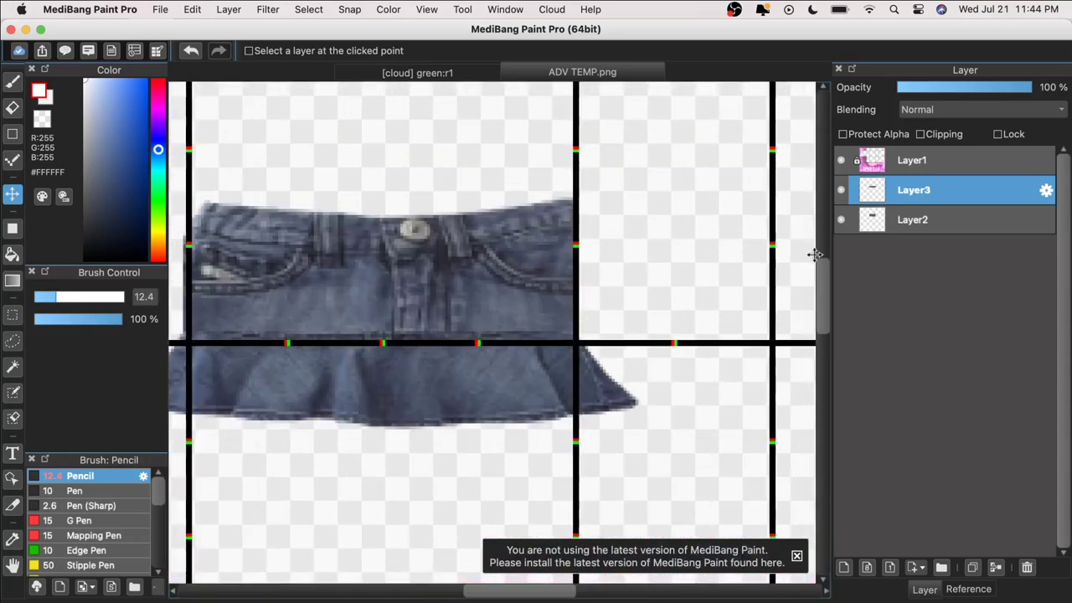
pyautogui.click(873, 231)
pyautogui.scroll(-1, 497, 218)
pyautogui.press('super+t')
pyautogui.moveTo(409, 189); pyautogui.dragTo(409, 205)
pyautogui.moveTo(414, 242); pyautogui.dragTo(409, 243)
pyautogui.moveTo(554, 262); pyautogui.dragTo(528, 269)
pyautogui.click(812, 581)
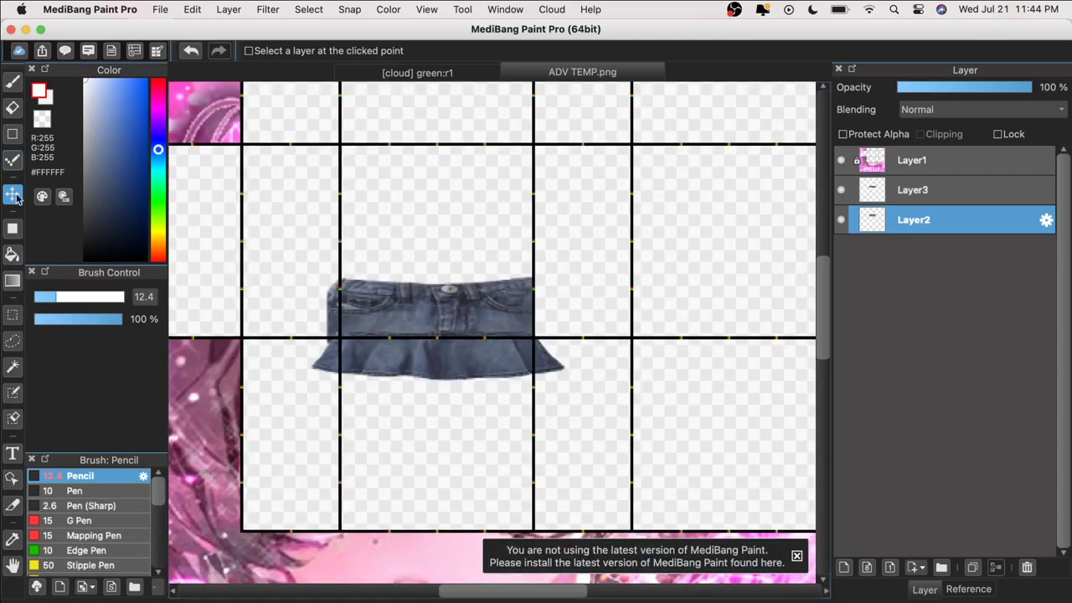
# - Select and delete the strip of the skirt top that extends past the front panel's left line, then clear the selection
pyautogui.click(12, 317)
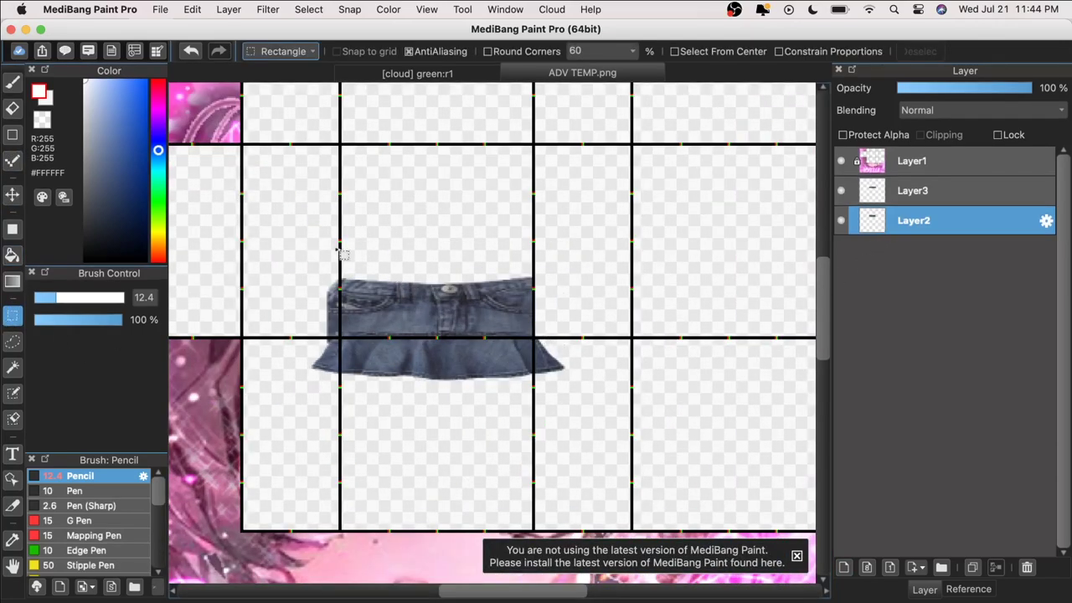
pyautogui.moveTo(308, 337); pyautogui.dragTo(339, 418)
pyautogui.press('Delete')
pyautogui.click(490, 430)
# - Select and delete the parts of the ruffle on Layer3 that flare past both sides of the front panel, clearing each selection
pyautogui.click(876, 197)
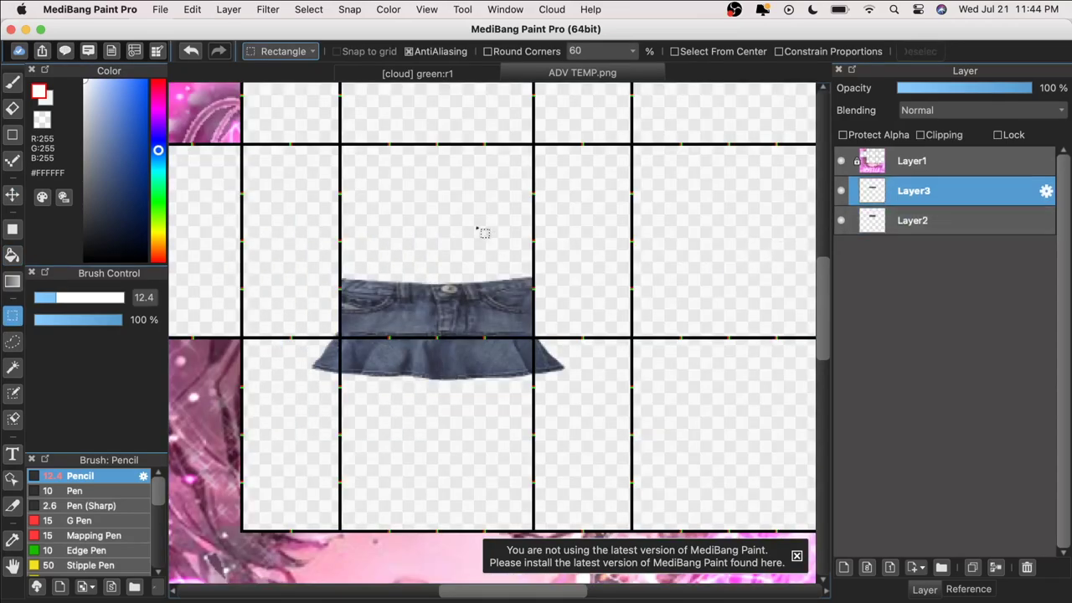
pyautogui.moveTo(299, 192)
pyautogui.mouseDown()
pyautogui.moveTo(311, 378)
pyautogui.moveTo(347, 421)
pyautogui.mouseUp()
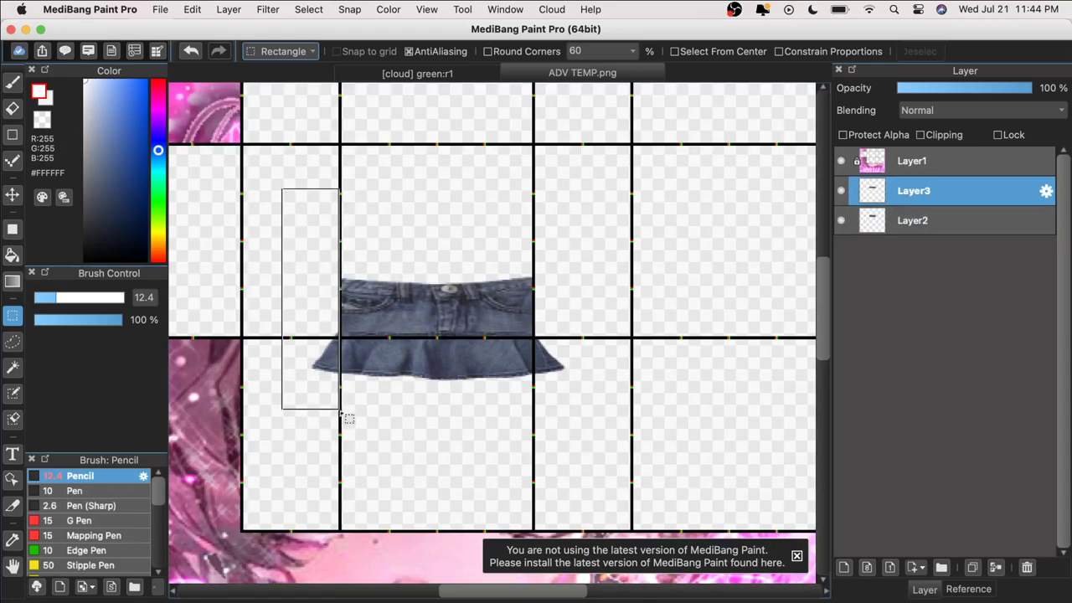
pyautogui.press('BackSpace')
pyautogui.press('super+d')
pyautogui.moveTo(536, 242); pyautogui.dragTo(627, 469)
pyautogui.press('BackSpace')
pyautogui.press('super+d')
# - Nudge the ruffle on Layer3 slightly down within the front panel
pyautogui.click(879, 213)
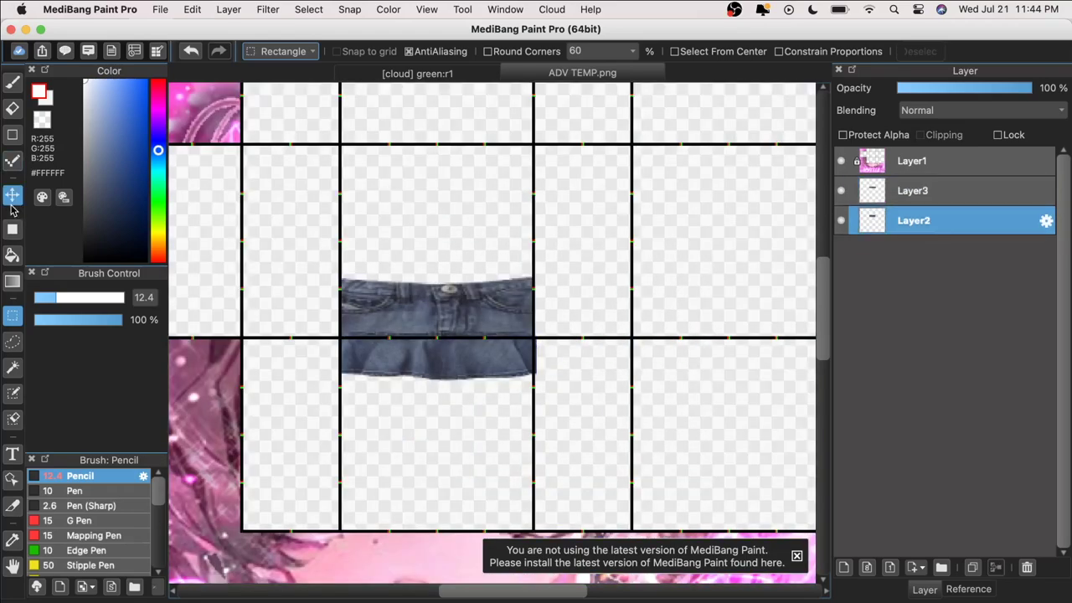
pyautogui.click(12, 204)
pyautogui.press('super+plus')
pyautogui.click(869, 197)
pyautogui.moveTo(457, 390); pyautogui.dragTo(456, 393)
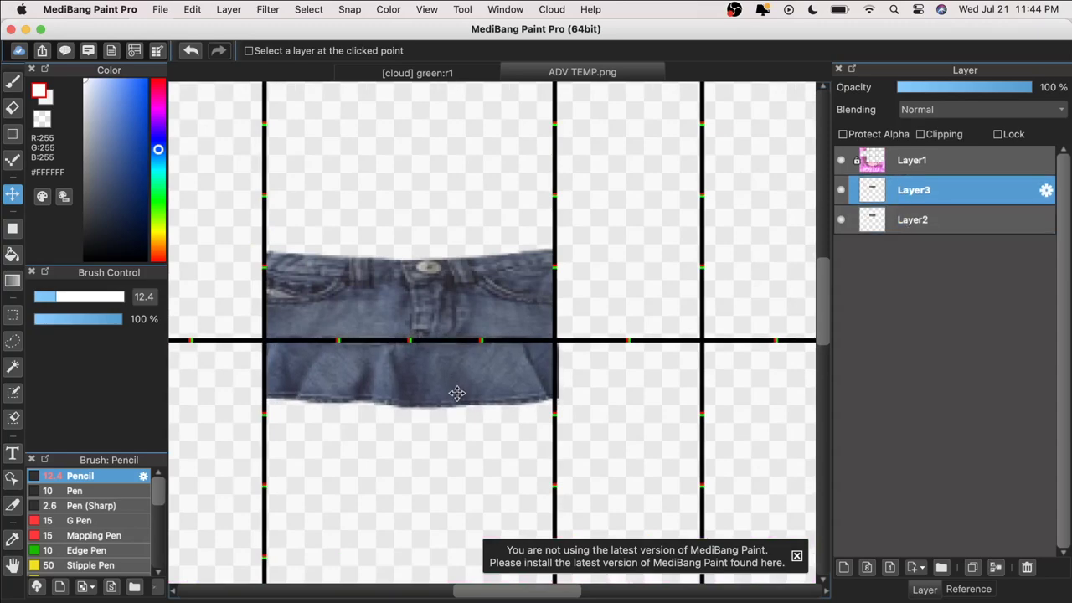
pyautogui.press('super+minus')
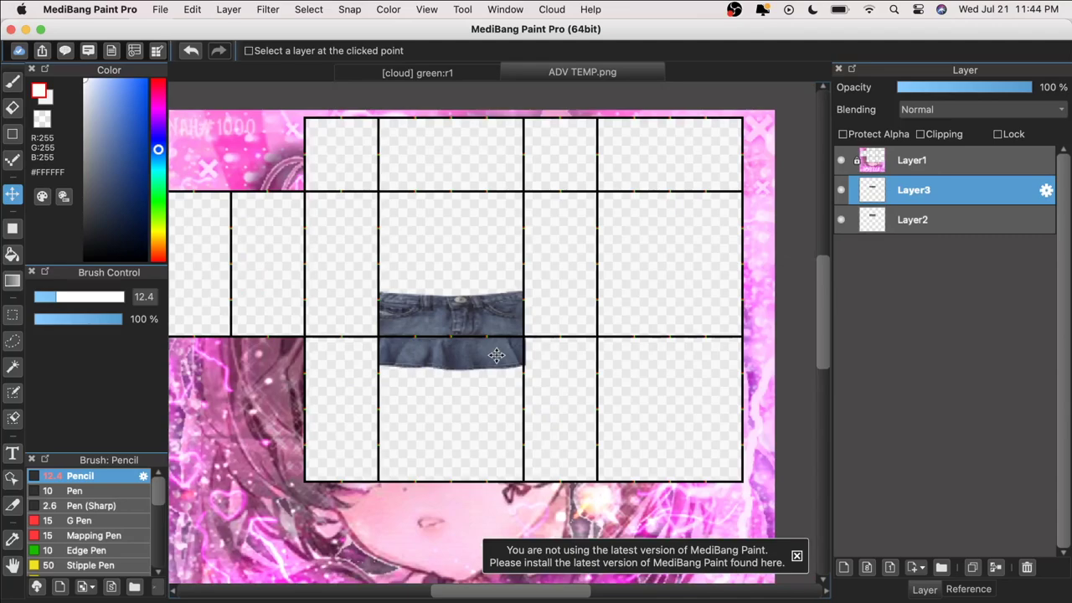
pyautogui.press('super+plus')
# - Switch to Preview, copy a plain denim patch from the front-view skirt's ruffle, and paste it into the MediBang template as a new layer
pyautogui.moveTo(362, 34); pyautogui.dragTo(459, 22)
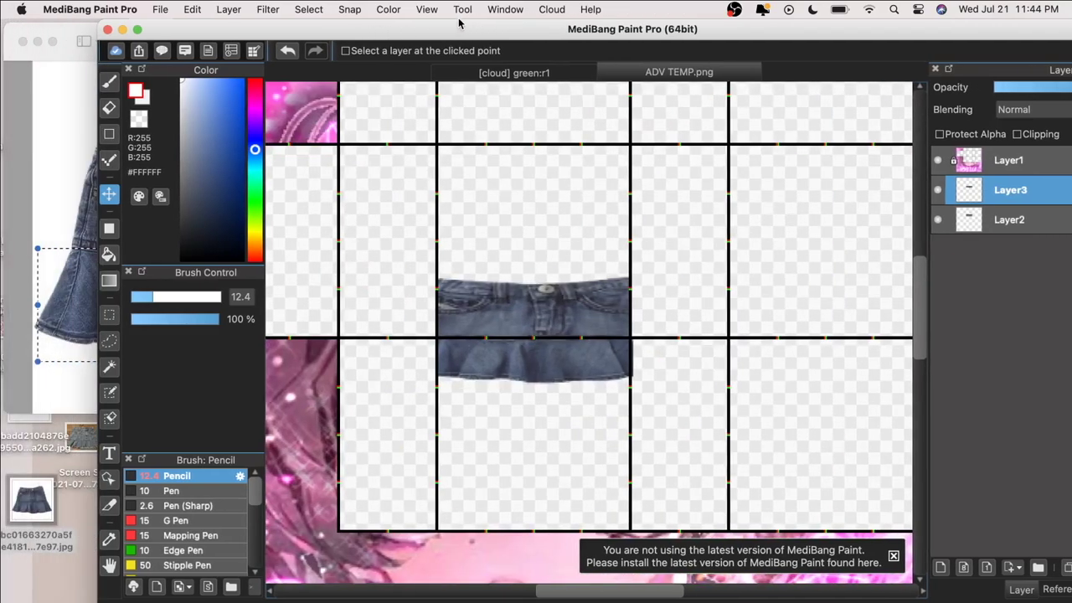
pyautogui.click(69, 157)
pyautogui.click(69, 158)
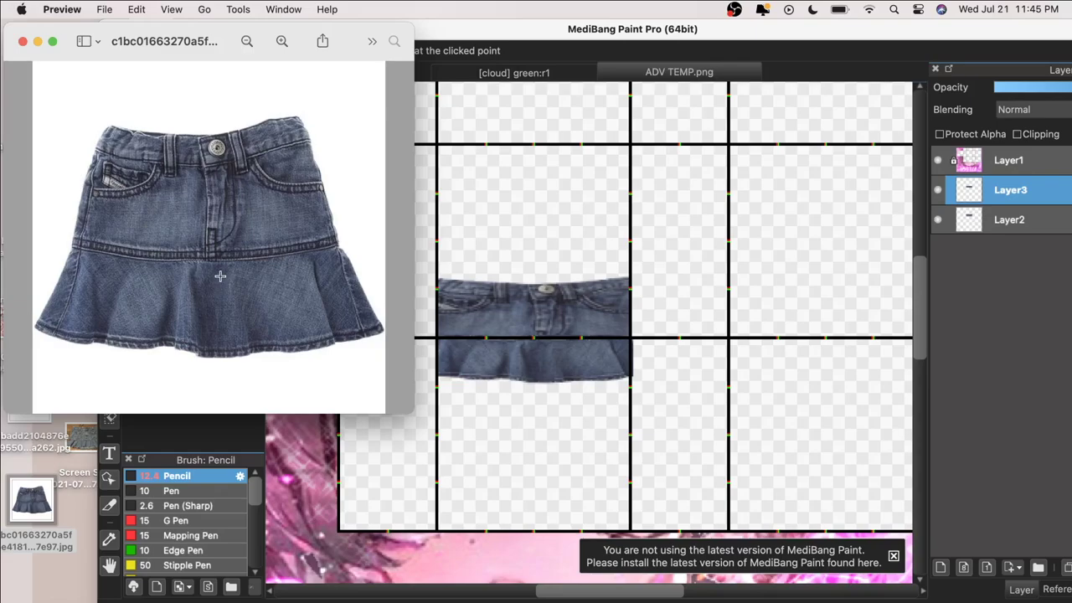
pyautogui.moveTo(218, 275); pyautogui.dragTo(300, 337)
pyautogui.click(534, 199)
pyautogui.moveTo(556, 31); pyautogui.dragTo(459, 31)
pyautogui.press('super+v')
# - Shrink the denim patch to the skirt's height and fit it over the side panel right of the front panel
pyautogui.moveTo(294, 225); pyautogui.dragTo(698, 485)
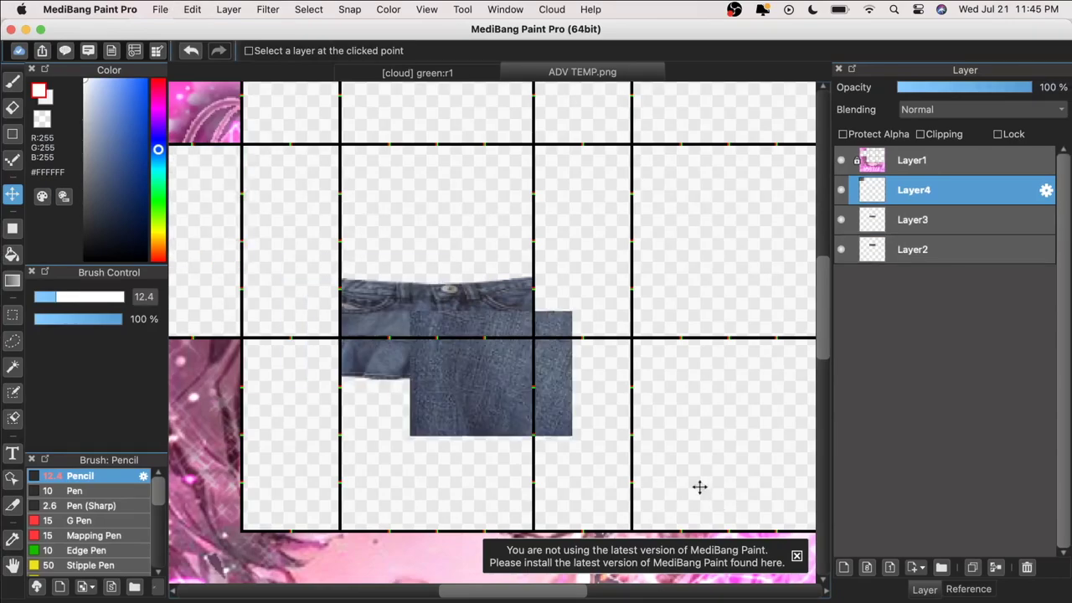
pyautogui.moveTo(474, 358); pyautogui.dragTo(585, 336)
pyautogui.press('super+t')
pyautogui.moveTo(517, 371); pyautogui.dragTo(580, 342)
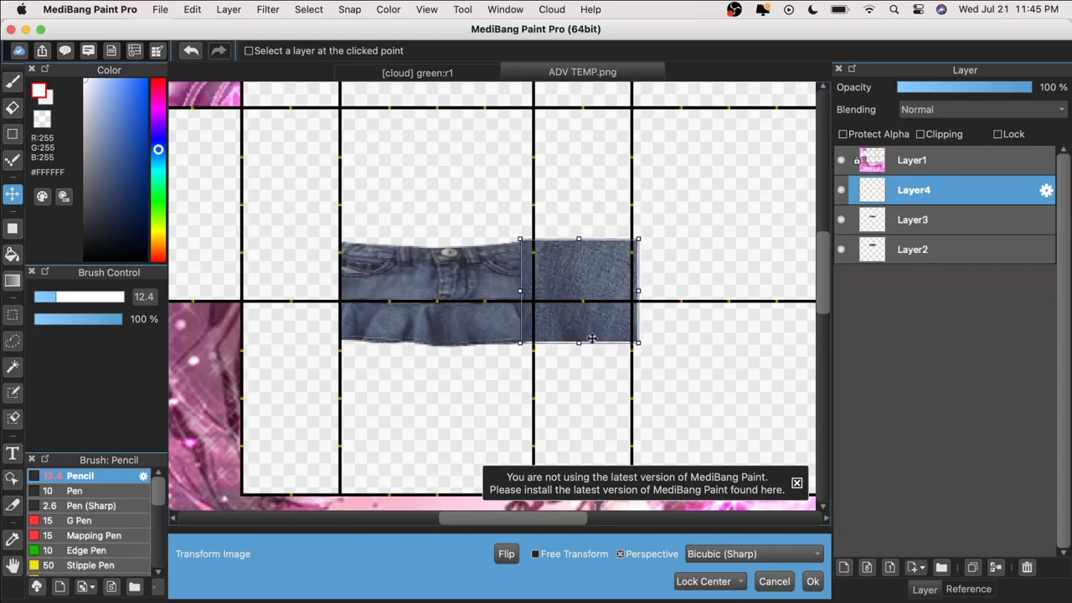
pyautogui.click(901, 253)
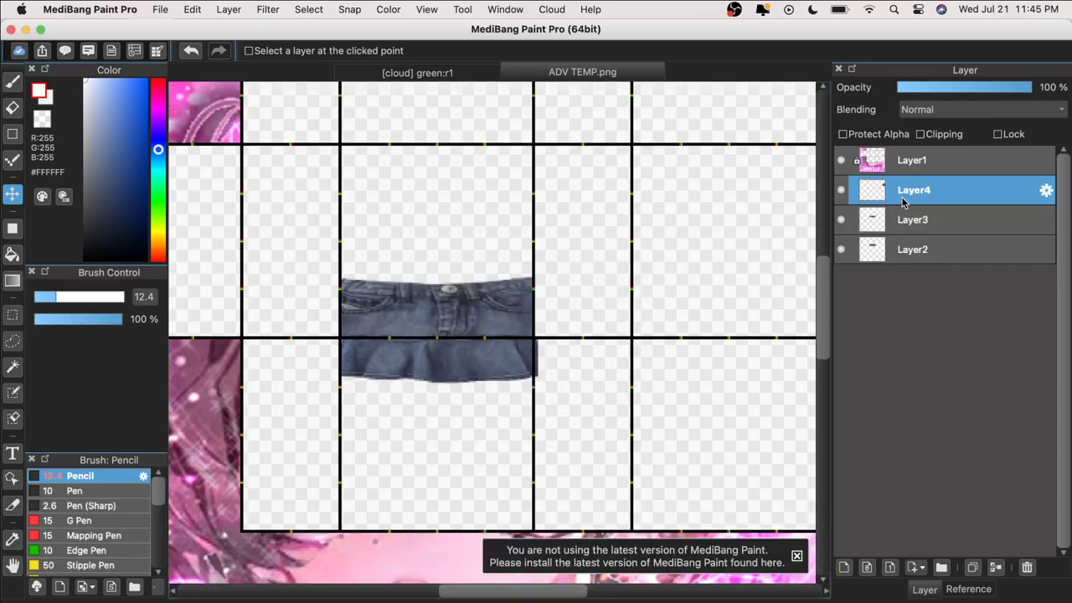
# - Move the denim patch layer below Layer2 and align the patch against the skirt's right edge on the side panel
pyautogui.moveTo(903, 201); pyautogui.dragTo(903, 256)
pyautogui.press('super+minus')
pyautogui.press('super+plus')
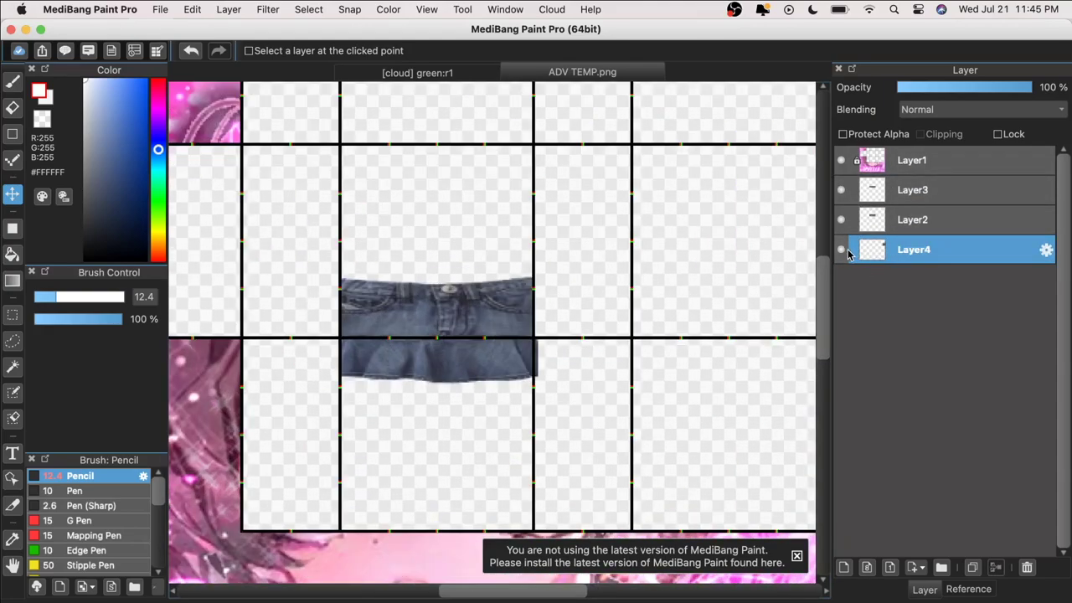
pyautogui.press('super+minus')
pyautogui.press('super+minus')
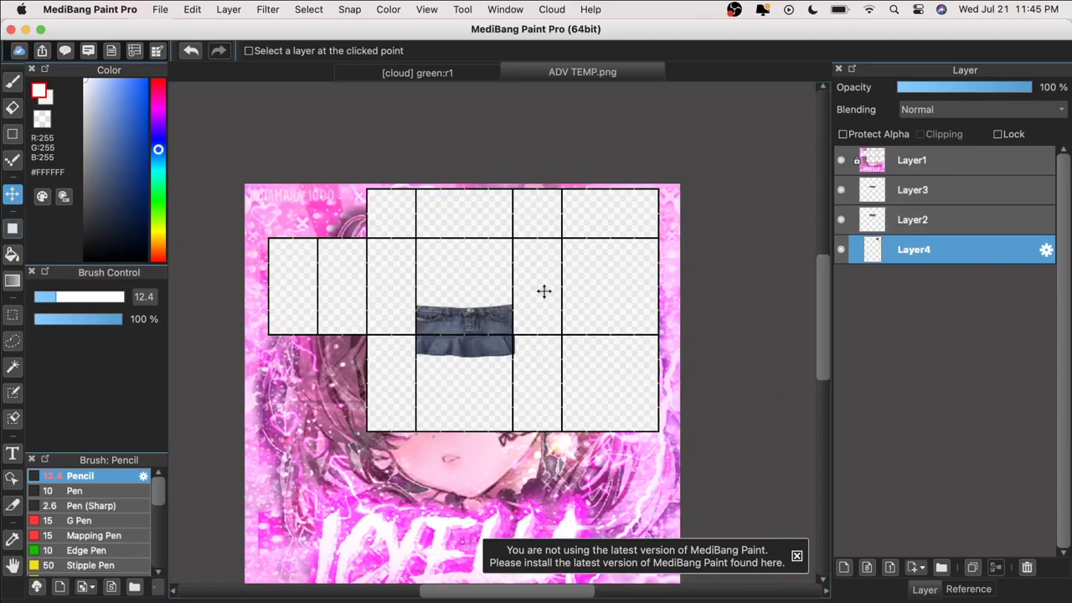
pyautogui.moveTo(544, 291); pyautogui.dragTo(541, 395)
pyautogui.press('super+plus')
pyautogui.press('super+plus')
pyautogui.moveTo(504, 183); pyautogui.dragTo(579, 375)
pyautogui.press('super+minus')
pyautogui.press('super+plus')
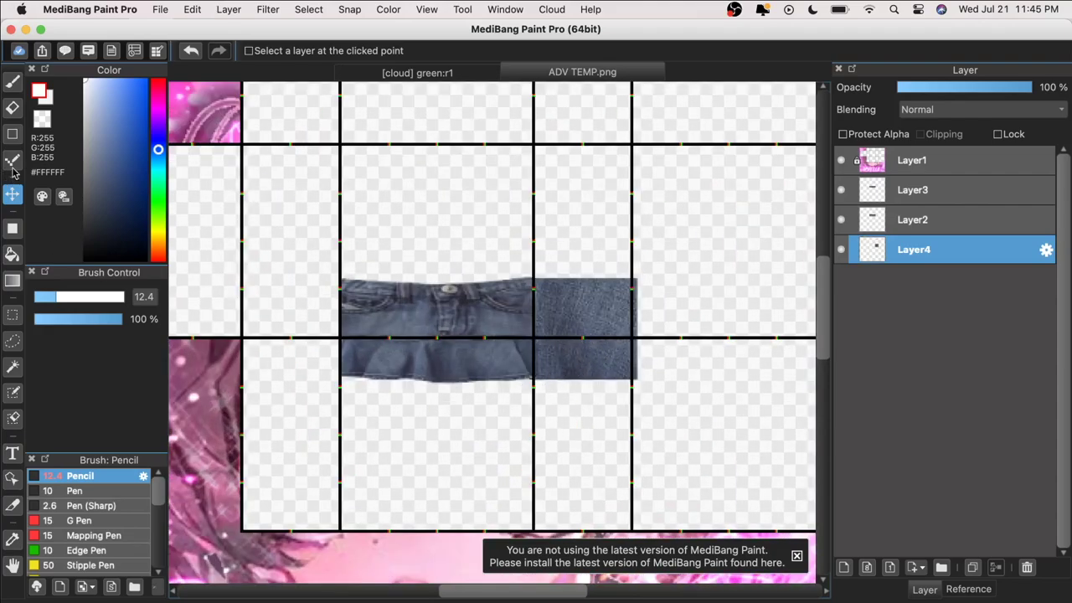
pyautogui.press('super+minus')
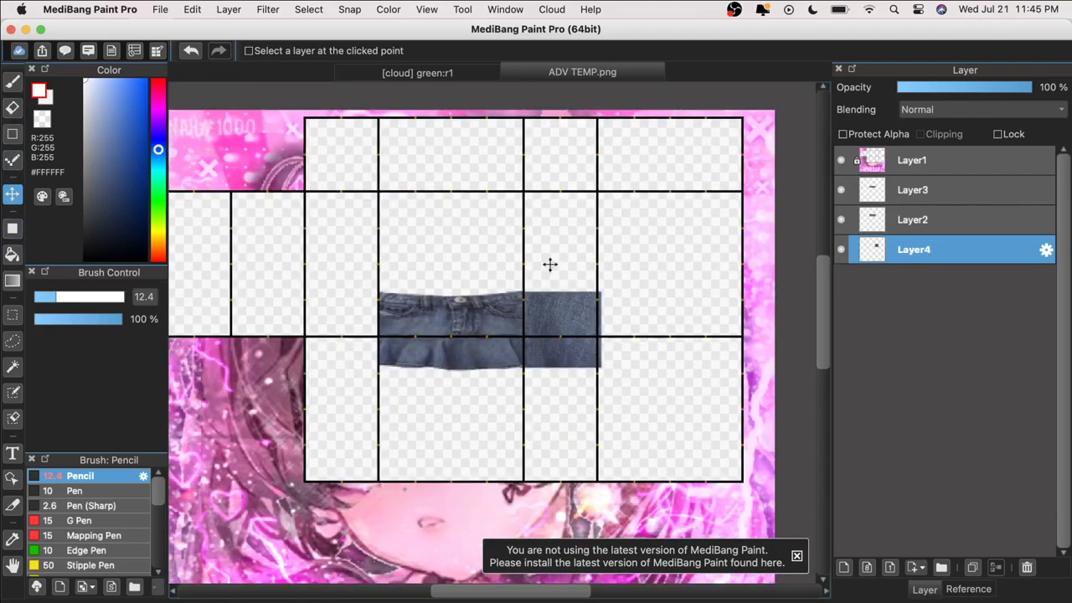
# - Duplicate the denim patch layer, move the copy to the side panel left of the front, and flip it to mirror the original
pyautogui.press('super+plus')
pyautogui.click(972, 568)
pyautogui.scroll(1, 699, 474)
pyautogui.moveTo(699, 474); pyautogui.dragTo(339, 434)
pyautogui.scroll(-1, 344, 443)
pyautogui.press('super+t')
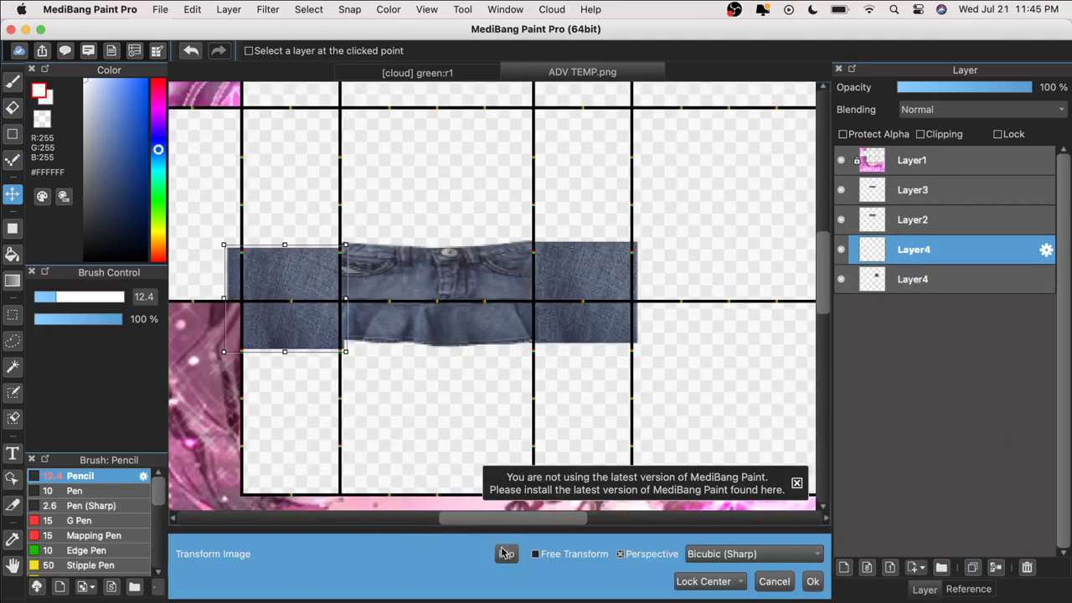
pyautogui.click(504, 552)
pyautogui.moveTo(311, 309)
pyautogui.mouseDown()
pyautogui.moveTo(306, 296)
pyautogui.moveTo(311, 305)
pyautogui.mouseUp()
pyautogui.click(813, 582)
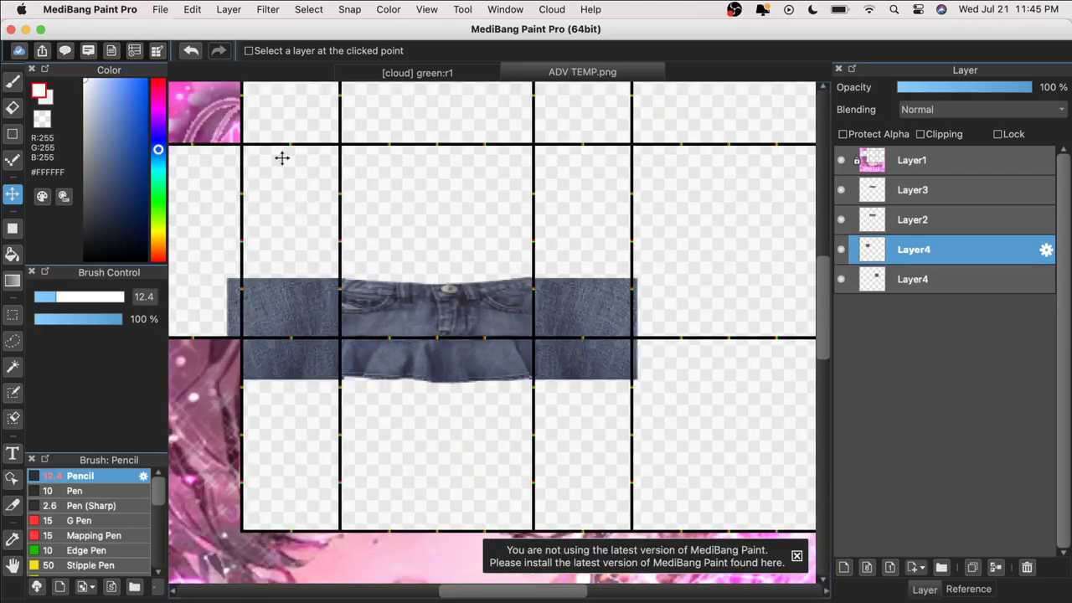
# - Uncover the desktop files and open the back-view Diesel skirt photo in Preview
pyautogui.click(189, 9)
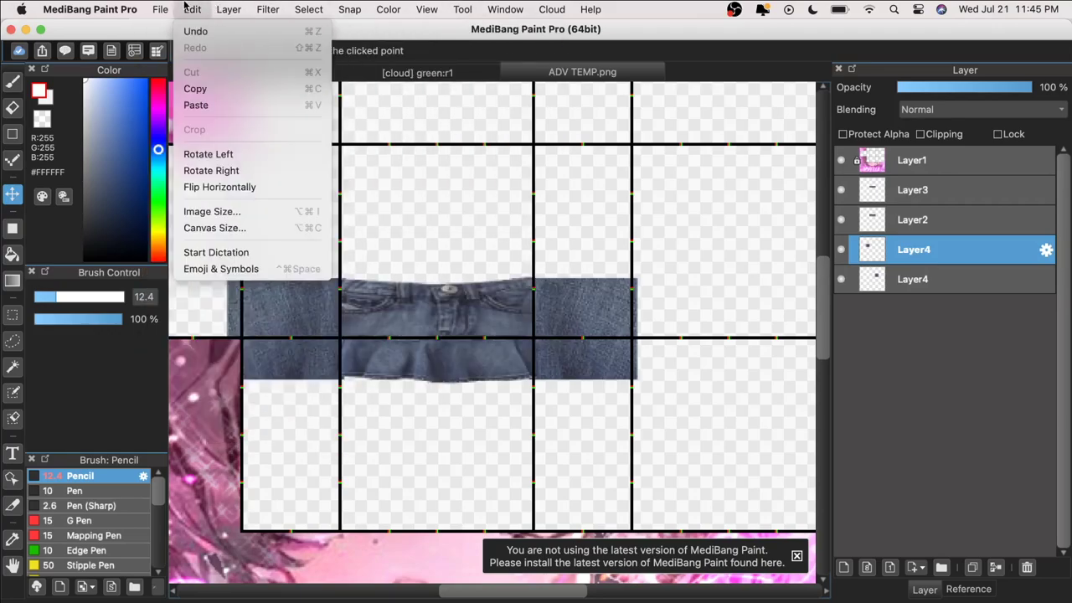
pyautogui.click(618, 29)
pyautogui.moveTo(617, 29); pyautogui.dragTo(643, 29)
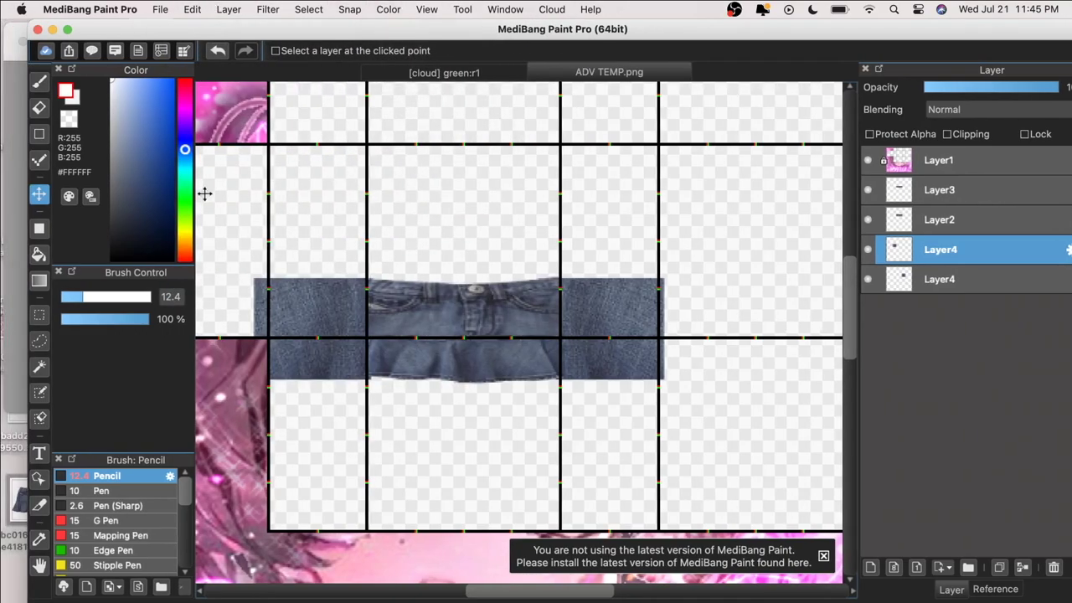
pyautogui.click(10, 180)
pyautogui.click(23, 41)
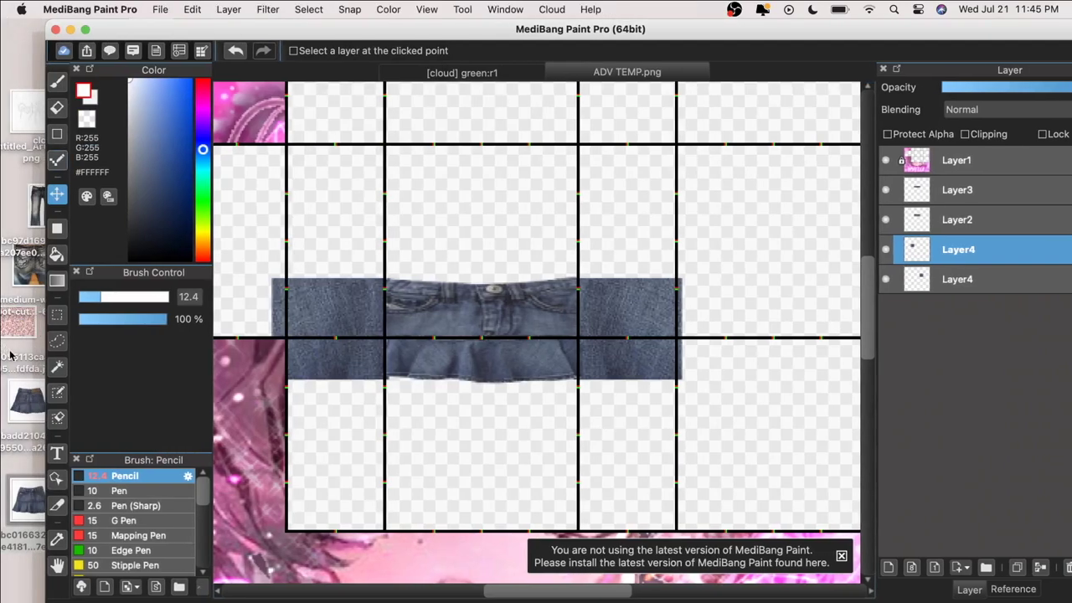
pyautogui.click(12, 406)
pyautogui.doubleClick(12, 406)
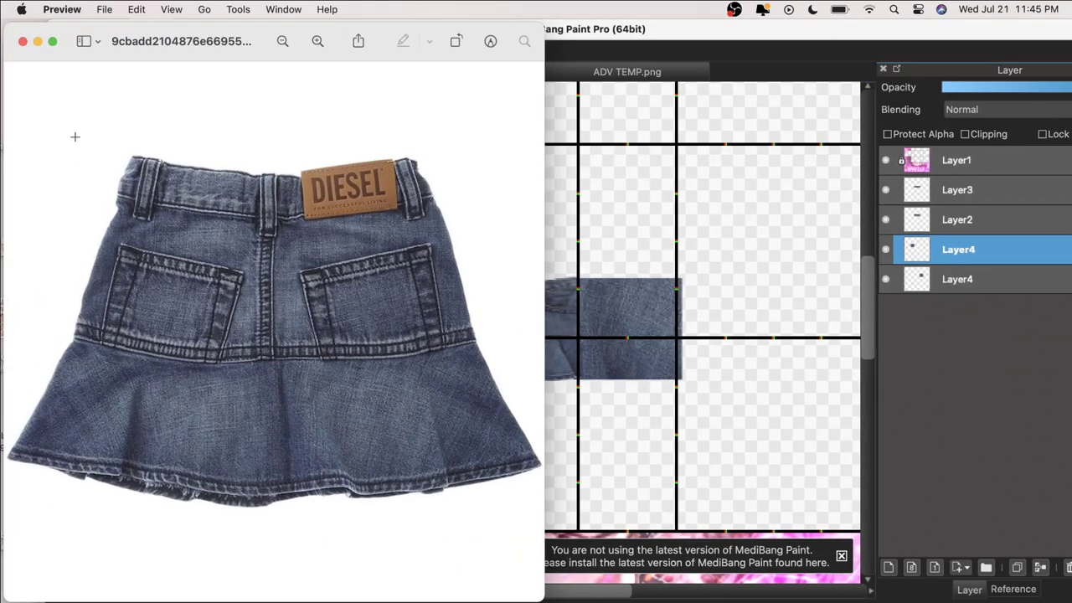
# - Copy the upper section of the skirt's back, from waistband to pockets, and paste it into the MediBang template as a new layer
pyautogui.moveTo(87, 138); pyautogui.dragTo(445, 350)
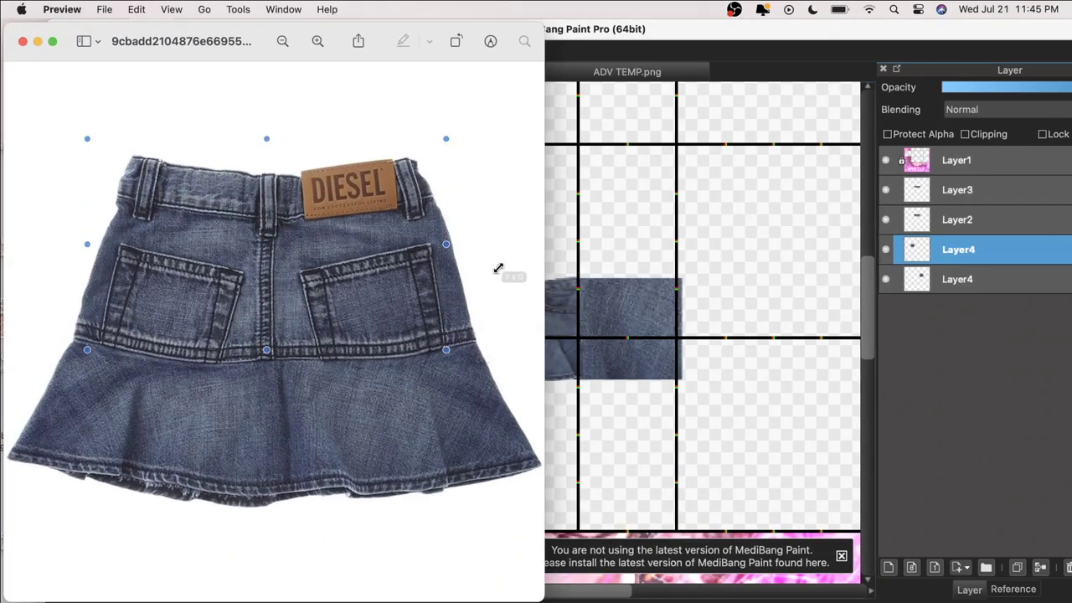
pyautogui.moveTo(86, 149); pyautogui.dragTo(498, 353)
pyautogui.press('super+c')
pyautogui.moveTo(623, 35)
pyautogui.mouseDown()
pyautogui.moveTo(535, 23)
pyautogui.moveTo(573, 18)
pyautogui.moveTo(564, 29)
pyautogui.mouseUp()
pyautogui.click(581, 14)
pyautogui.click(578, 8)
pyautogui.press('super+v')
pyautogui.press('super+minus')
pyautogui.press('super+minus')
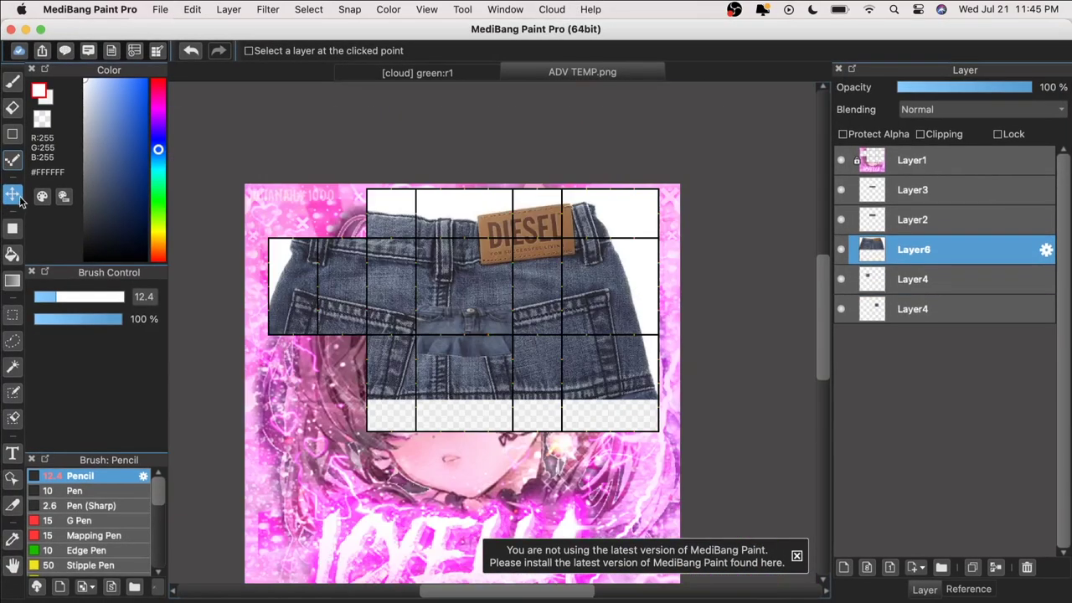
# - Move Layer6 above Layer3, then shrink the skirt's back piece proportionally and place it over the middle of the template
pyautogui.press('super+plus')
pyautogui.moveTo(374, 375); pyautogui.dragTo(377, 378)
pyautogui.press('super+t')
pyautogui.moveTo(931, 257); pyautogui.dragTo(946, 185)
pyautogui.press('super+t')
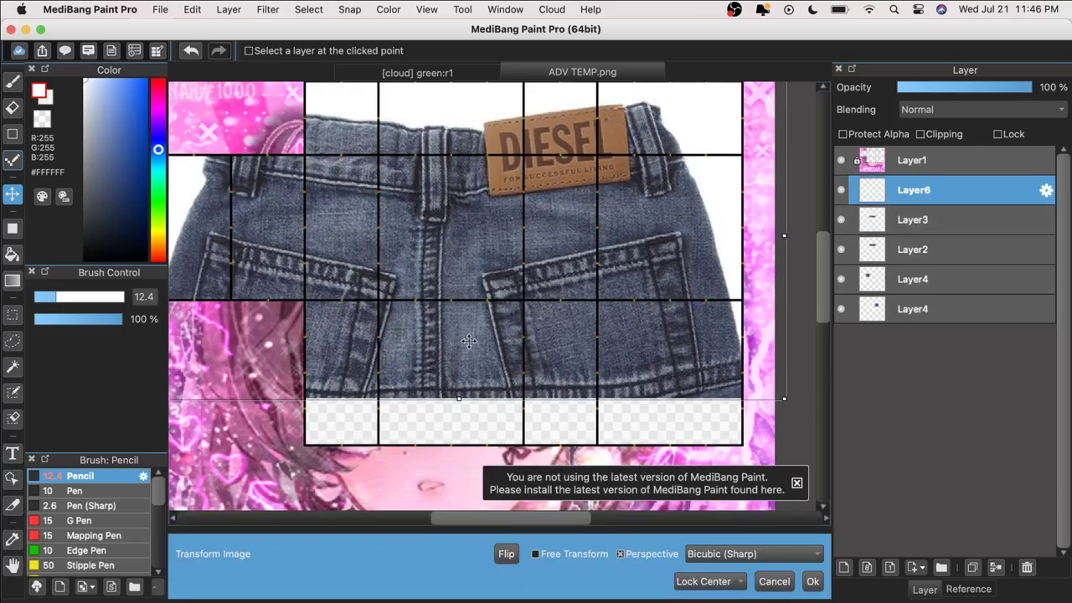
pyautogui.moveTo(370, 400); pyautogui.dragTo(411, 353)
pyautogui.moveTo(319, 408); pyautogui.dragTo(466, 335)
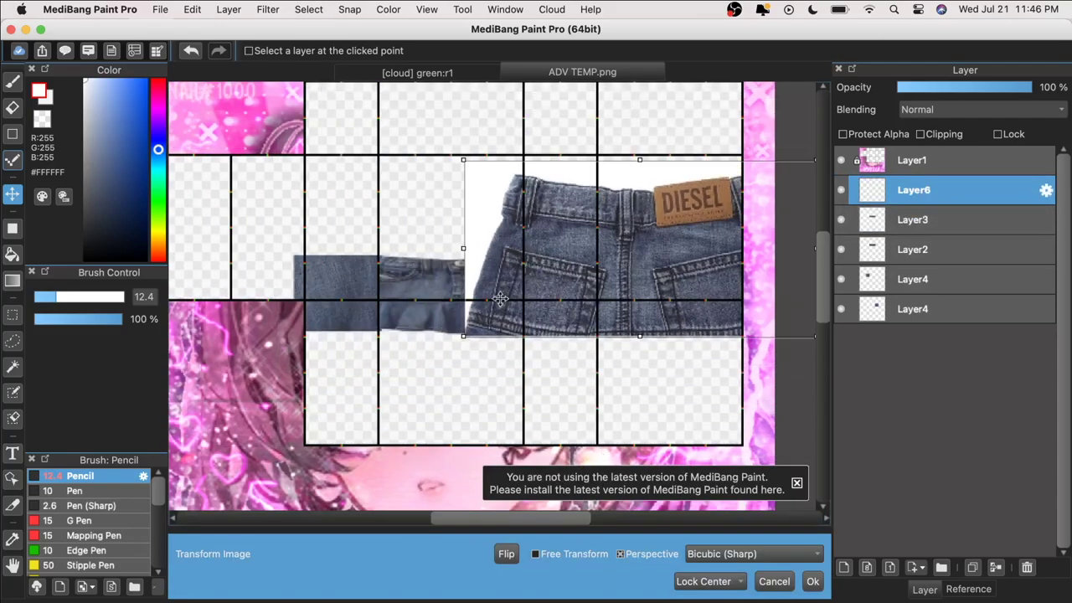
pyautogui.moveTo(592, 242); pyautogui.dragTo(449, 251)
pyautogui.click(812, 581)
# - Erase the white background around the skirt's upper back piece on Layer6
pyautogui.press('super+plus')
pyautogui.click(11, 107)
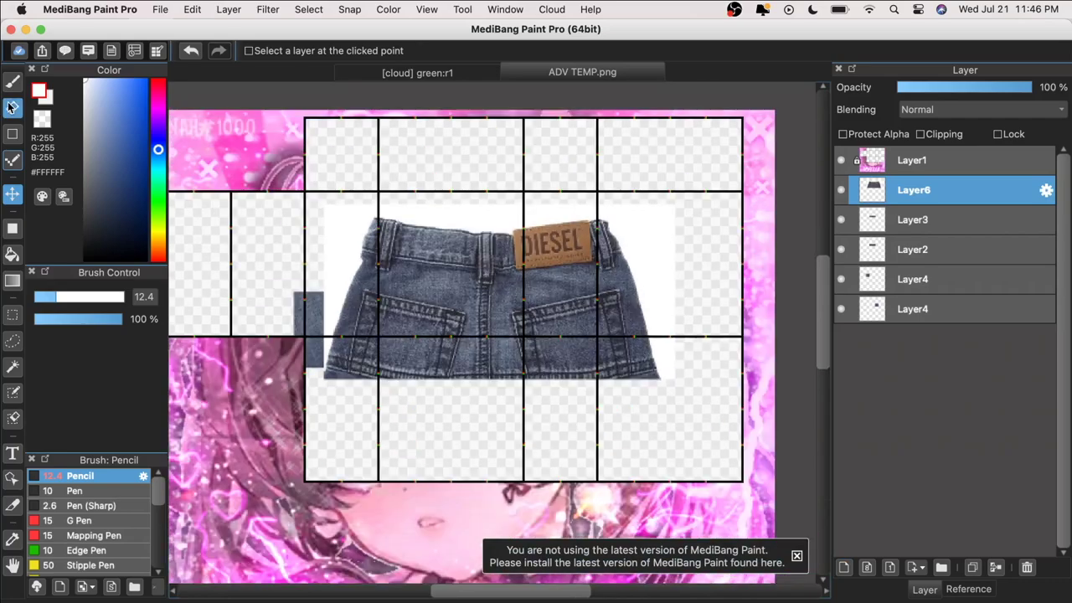
pyautogui.moveTo(267, 165)
pyautogui.mouseDown()
pyautogui.moveTo(323, 152)
pyautogui.moveTo(285, 271)
pyautogui.moveTo(277, 172)
pyautogui.moveTo(374, 167)
pyautogui.moveTo(507, 183)
pyautogui.moveTo(656, 166)
pyautogui.moveTo(322, 144)
pyautogui.moveTo(390, 170)
pyautogui.moveTo(510, 181)
pyautogui.moveTo(657, 170)
pyautogui.moveTo(688, 140)
pyautogui.mouseUp()
# - Shrink the cleaned upper back piece on Layer6 and place it over the template's back panel beside the side denim
pyautogui.click(12, 193)
pyautogui.press('super+minus')
pyautogui.moveTo(389, 322); pyautogui.dragTo(530, 335)
pyautogui.press('super+t')
pyautogui.moveTo(474, 362); pyautogui.dragTo(576, 314)
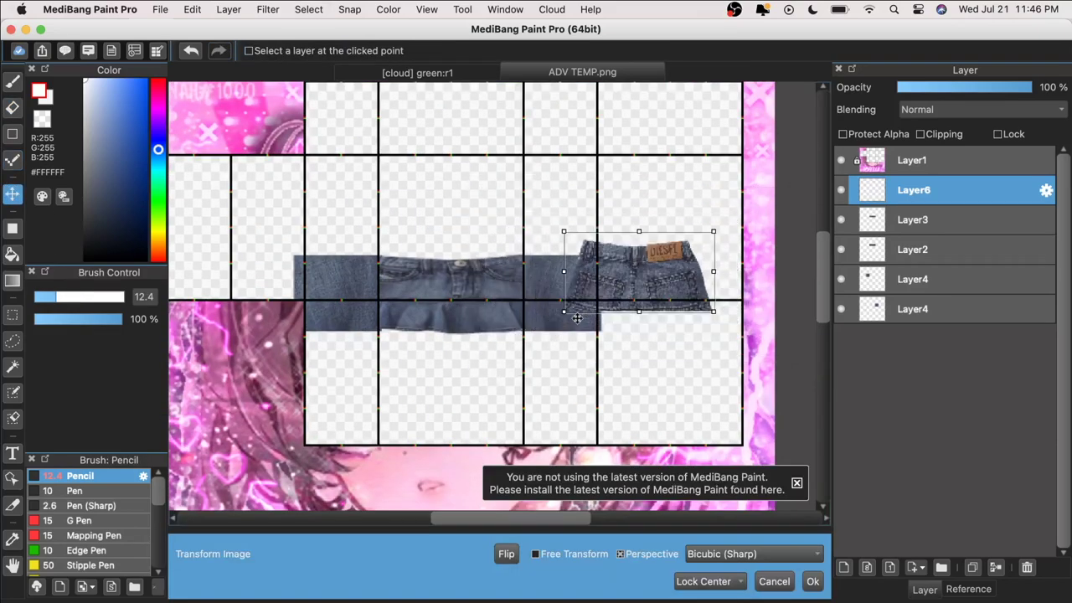
pyautogui.moveTo(644, 291); pyautogui.dragTo(680, 303)
pyautogui.moveTo(599, 323); pyautogui.dragTo(589, 331)
pyautogui.press('Return')
pyautogui.press('super+minus')
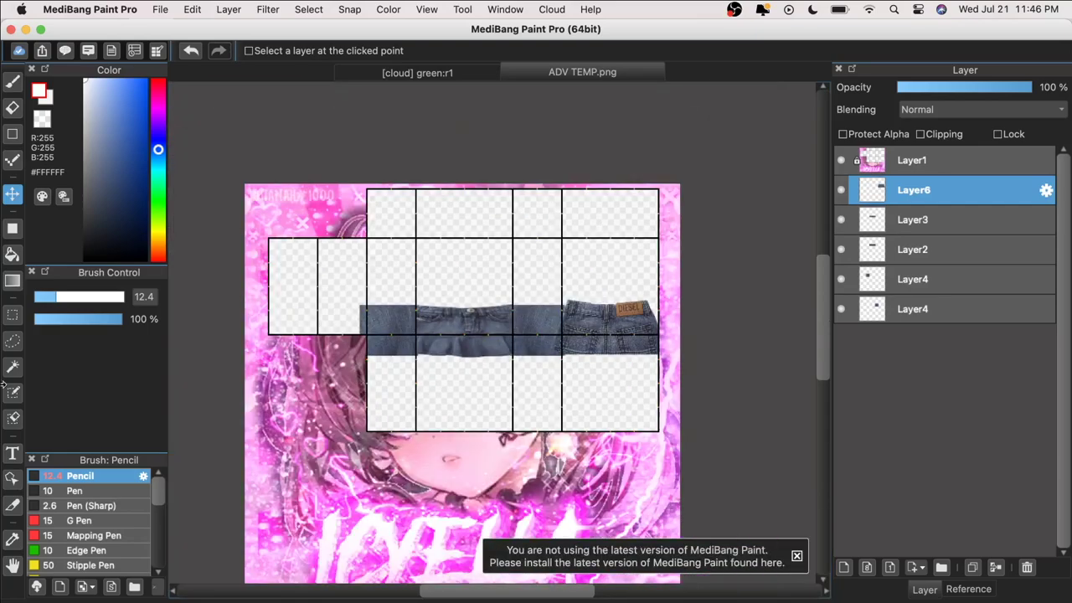
# - Reduce the height of the upper back piece and realign it with the back panel and the neighbouring waistband
pyautogui.press('super+plus')
pyautogui.moveTo(686, 457); pyautogui.dragTo(442, 447)
pyautogui.press('super+plus')
pyautogui.press('super+t')
pyautogui.moveTo(414, 268); pyautogui.dragTo(416, 245)
pyautogui.moveTo(448, 188); pyautogui.dragTo(448, 208)
pyautogui.moveTo(407, 262); pyautogui.dragTo(393, 275)
pyautogui.click(812, 581)
pyautogui.press('super+minus')
pyautogui.moveTo(405, 442); pyautogui.dragTo(491, 458)
pyautogui.click(191, 51)
# - Select and clear the part of the upper back piece that overlaps the side panel
pyautogui.click(13, 566)
pyautogui.moveTo(443, 380); pyautogui.dragTo(482, 375)
pyautogui.press('super+plus')
pyautogui.press('super+plus')
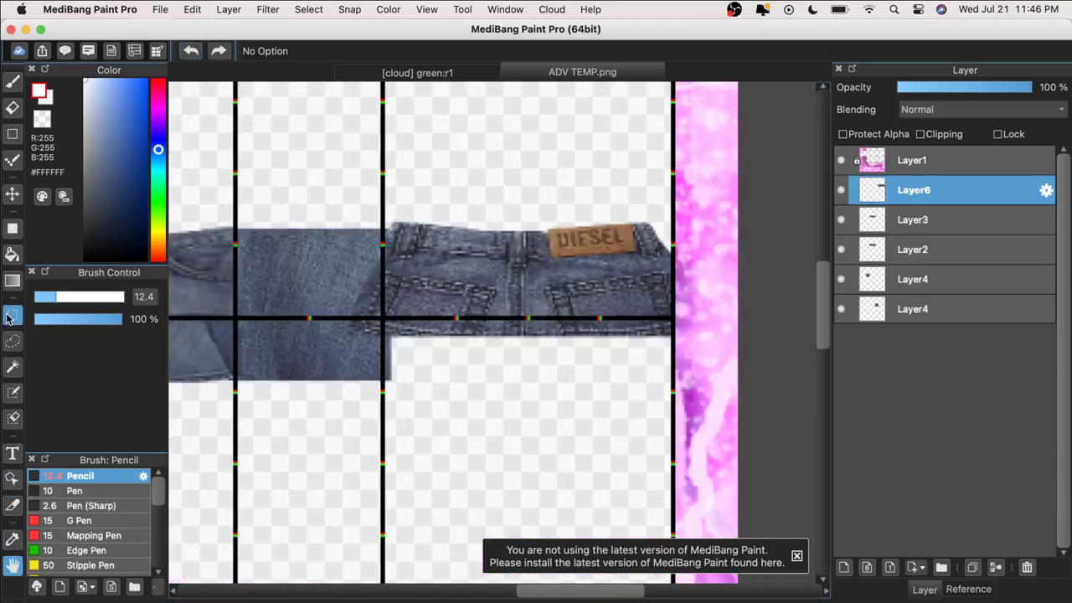
pyautogui.click(12, 315)
pyautogui.moveTo(313, 191); pyautogui.dragTo(384, 422)
pyautogui.press('super+d')
pyautogui.moveTo(300, 158); pyautogui.dragTo(702, 227)
pyautogui.press('super+d')
pyautogui.press('super+minus')
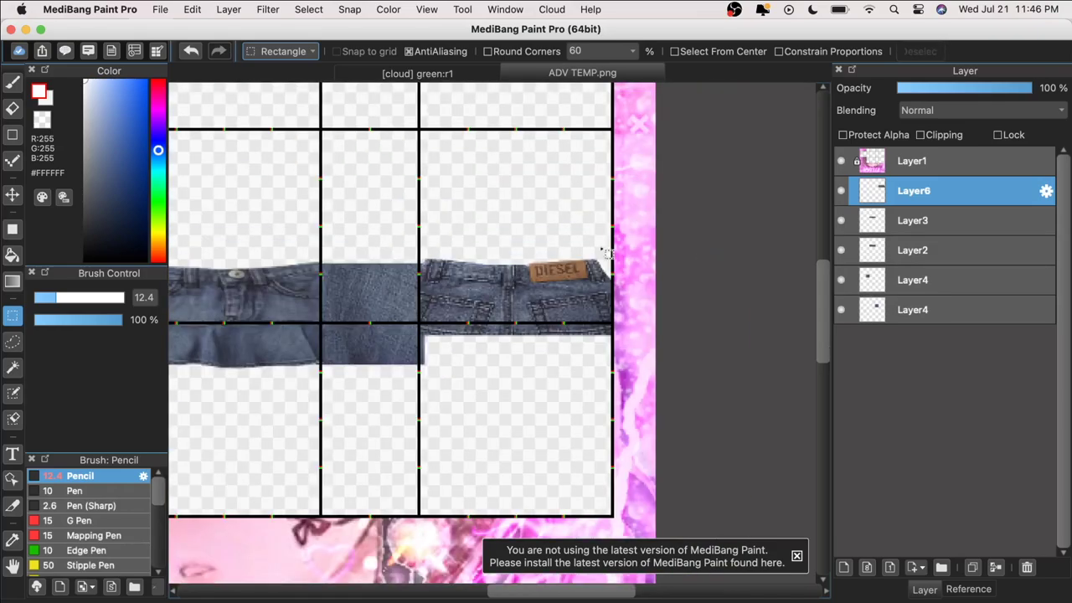
# - Widen the upper back piece slightly so it fills the back panel, and apply the transformation
pyautogui.press('super+plus')
pyautogui.click(13, 194)
pyautogui.press('super+minus')
pyautogui.press('super+minus')
pyautogui.press('super+plus')
pyautogui.press('super+t')
pyautogui.moveTo(642, 257)
pyautogui.mouseDown()
pyautogui.moveTo(653, 255)
pyautogui.moveTo(601, 252)
pyautogui.mouseUp()
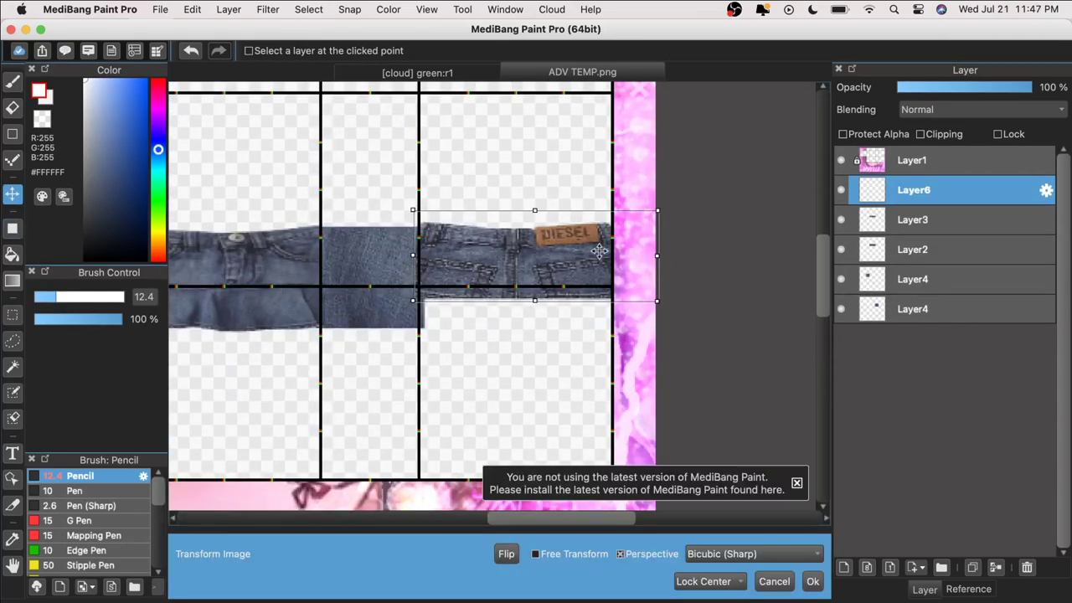
pyautogui.click(812, 581)
pyautogui.click(12, 108)
pyautogui.press('super+plus')
pyautogui.press('super+minus')
pyautogui.click(12, 567)
pyautogui.press('super+minus')
pyautogui.press('super+plus')
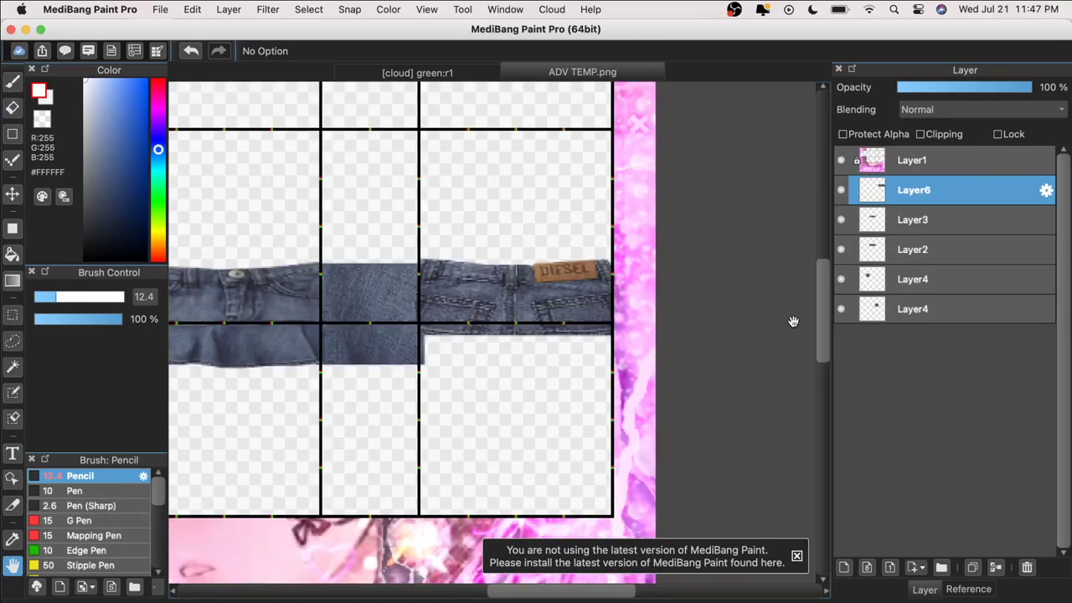
# - Copy the flared lower section of the skirt's back from the photo in Preview and paste it into the MediBang template
pyautogui.moveTo(316, 30); pyautogui.dragTo(413, 12)
pyautogui.click(52, 242)
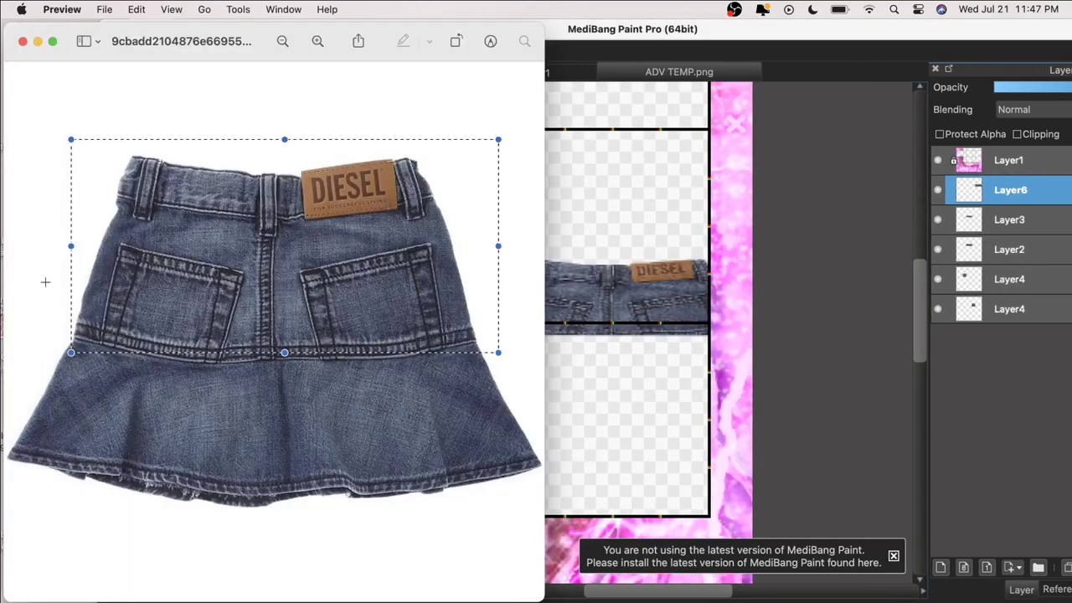
pyautogui.click(50, 342)
pyautogui.moveTo(44, 342); pyautogui.dragTo(192, 493)
pyautogui.click(27, 335)
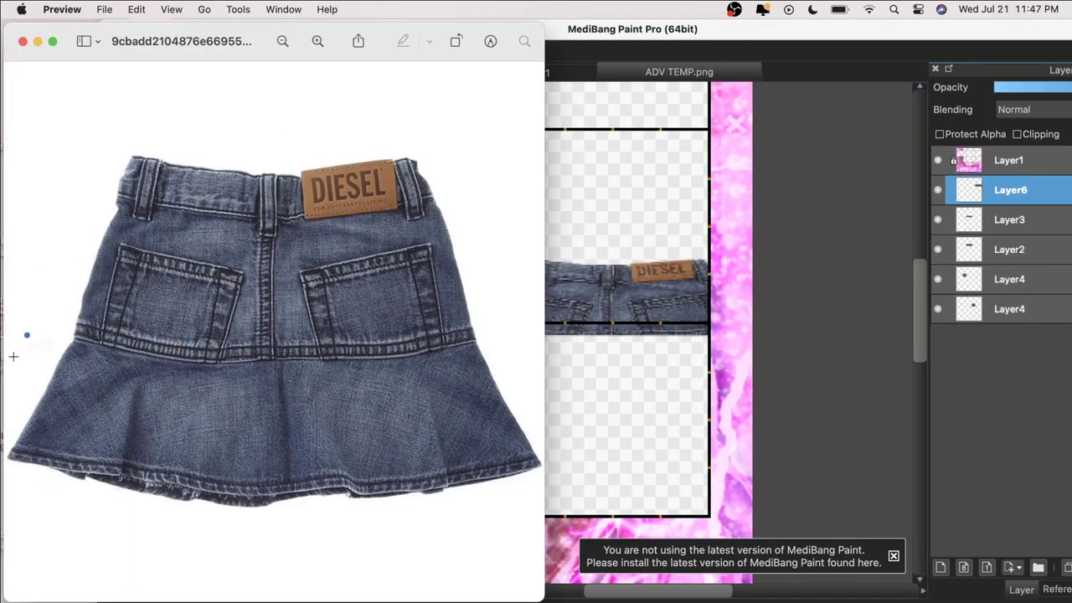
pyautogui.moveTo(9, 342); pyautogui.dragTo(544, 529)
pyautogui.click(590, 469)
pyautogui.moveTo(490, 35); pyautogui.dragTo(394, 25)
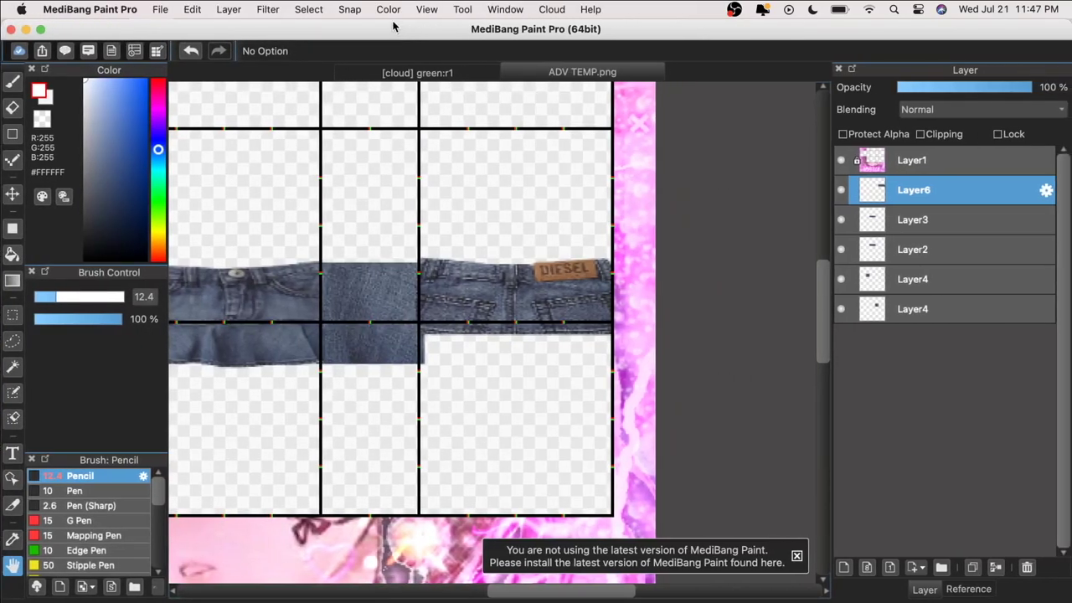
pyautogui.press('super+v')
# - Move the pasted ruffle piece on Layer7 onto the template and shrink it to about the grid's width
pyautogui.press('super+minus')
pyautogui.click(12, 194)
pyautogui.moveTo(199, 255); pyautogui.dragTo(374, 325)
pyautogui.press('super+minus')
pyautogui.press('super+minus')
pyautogui.press('super+t')
pyautogui.moveTo(424, 301); pyautogui.dragTo(393, 270)
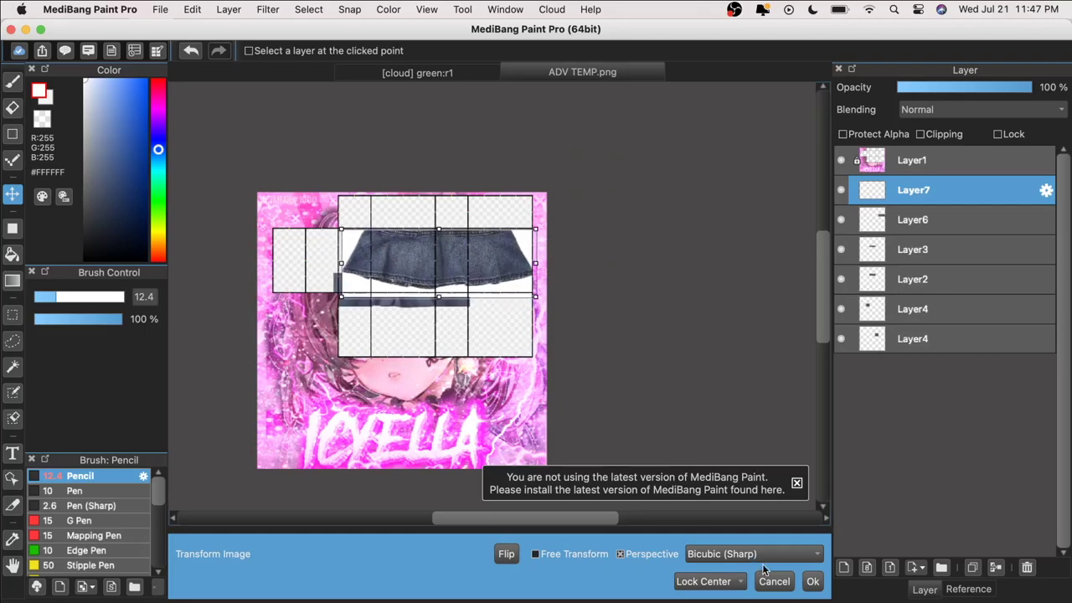
pyautogui.click(815, 583)
# - Shift the back ruffle on Layer7 slightly and erase the white background around it
pyautogui.press('super+plus')
pyautogui.click(13, 566)
pyautogui.moveTo(344, 468); pyautogui.dragTo(477, 475)
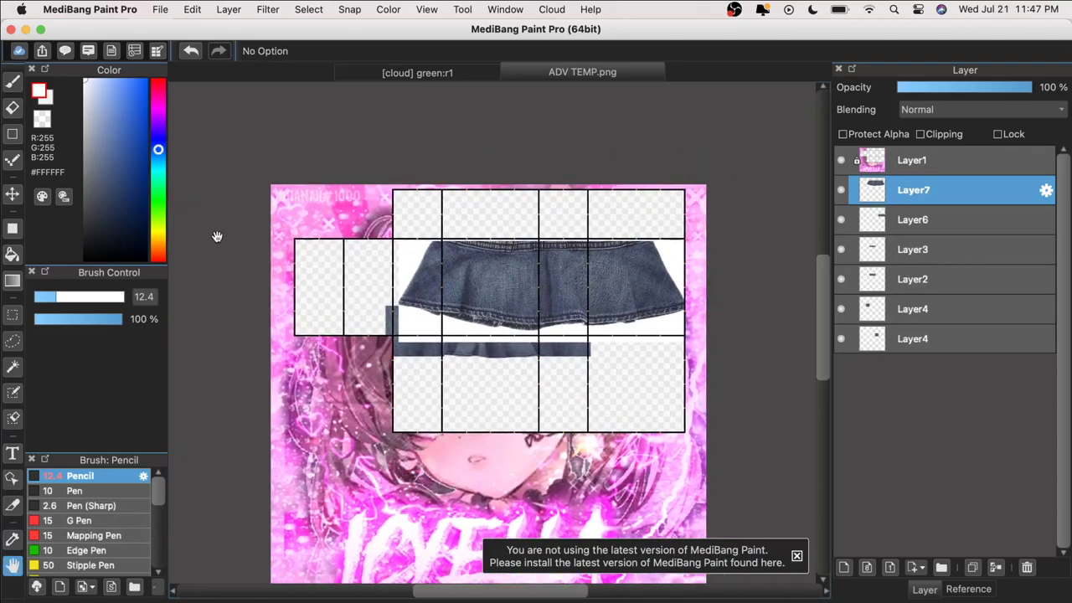
pyautogui.press('super+plus')
pyautogui.click(12, 194)
pyautogui.moveTo(482, 301)
pyautogui.mouseDown()
pyautogui.moveTo(433, 295)
pyautogui.moveTo(439, 304)
pyautogui.moveTo(465, 292)
pyautogui.mouseUp()
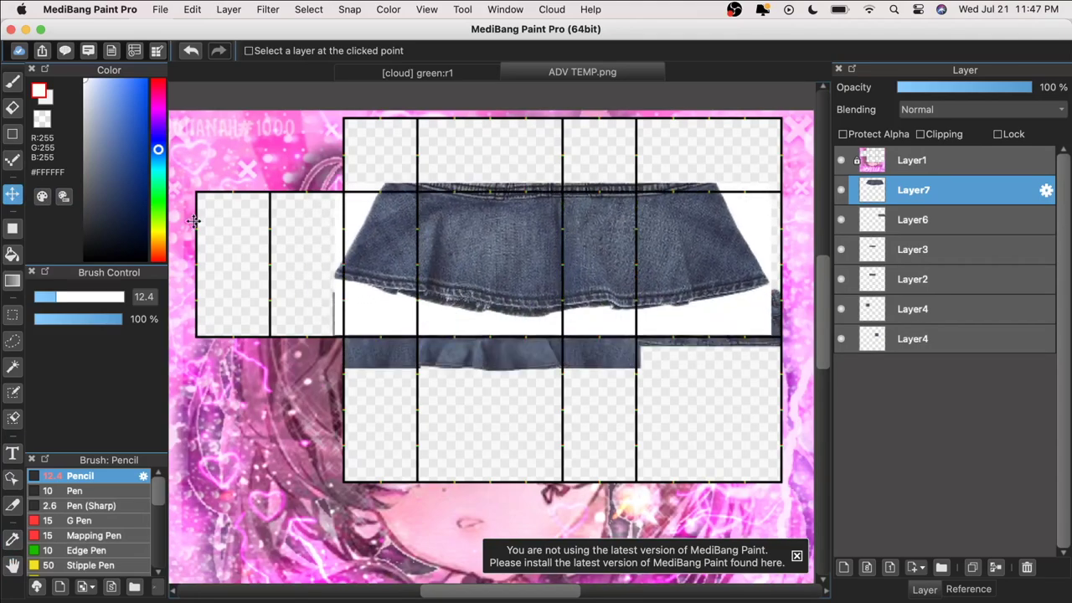
pyautogui.click(12, 108)
pyautogui.press('super+plus')
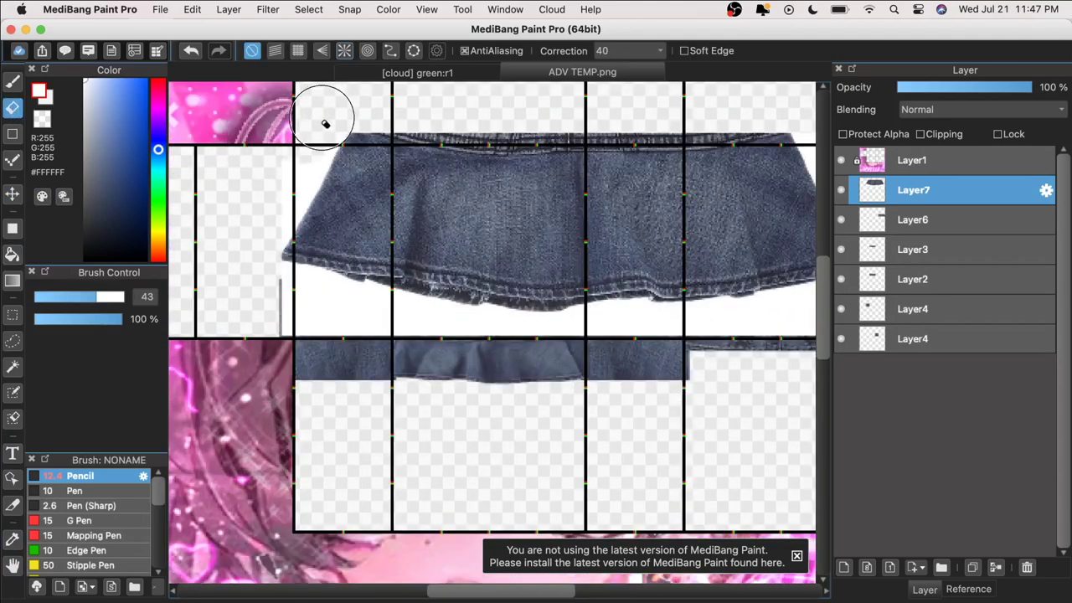
pyautogui.moveTo(283, 291)
pyautogui.mouseDown()
pyautogui.moveTo(580, 337)
pyautogui.moveTo(770, 310)
pyautogui.moveTo(749, 189)
pyautogui.moveTo(725, 206)
pyautogui.mouseUp()
pyautogui.press('super+minus')
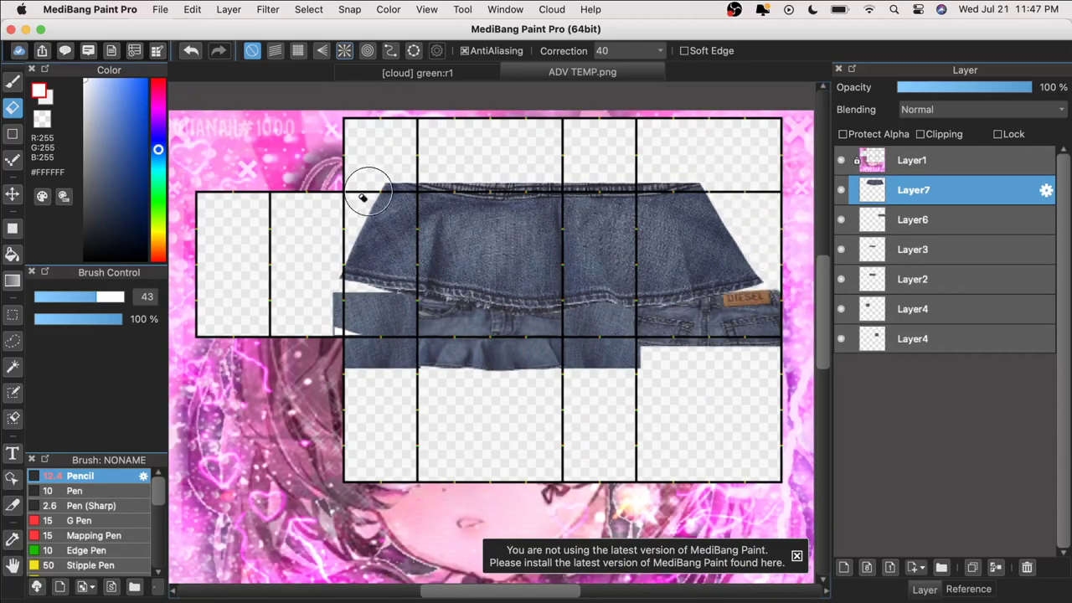
pyautogui.moveTo(347, 318); pyautogui.dragTo(466, 248)
# - Shrink the back ruffle and place it over the lower edge of the upper back piece
pyautogui.click(12, 194)
pyautogui.press('super+t')
pyautogui.moveTo(553, 216); pyautogui.dragTo(699, 319)
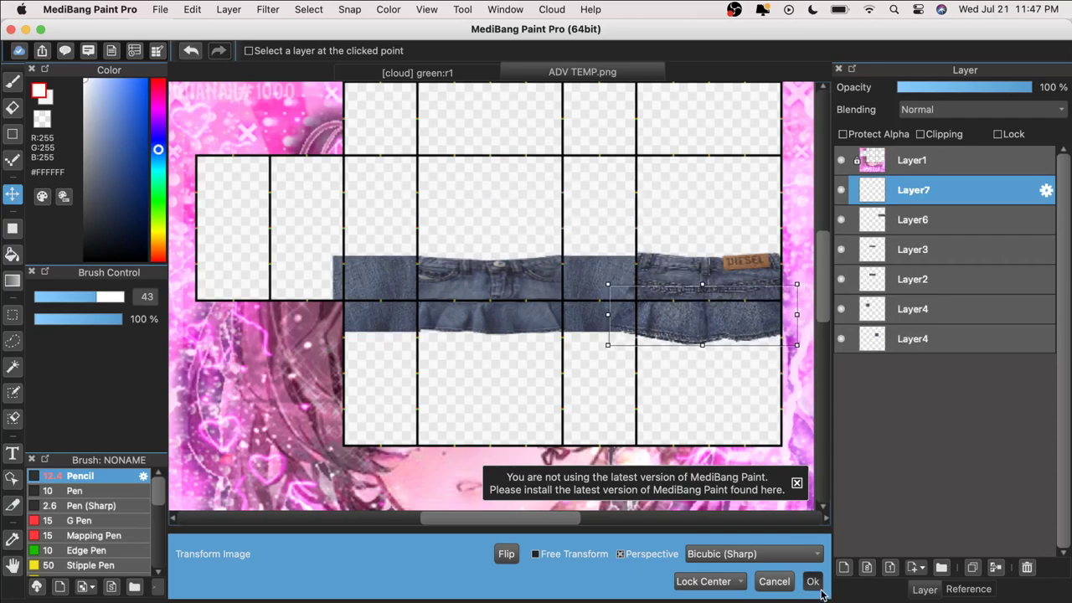
pyautogui.click(813, 583)
# - Reduce the back ruffle's height and align it directly beneath the pockets in the back panel
pyautogui.press('space')
pyautogui.moveTo(586, 430); pyautogui.dragTo(393, 447)
pyautogui.press('super+plus')
pyautogui.press('super+t')
pyautogui.moveTo(531, 313); pyautogui.dragTo(531, 332)
pyautogui.moveTo(534, 358); pyautogui.dragTo(550, 366)
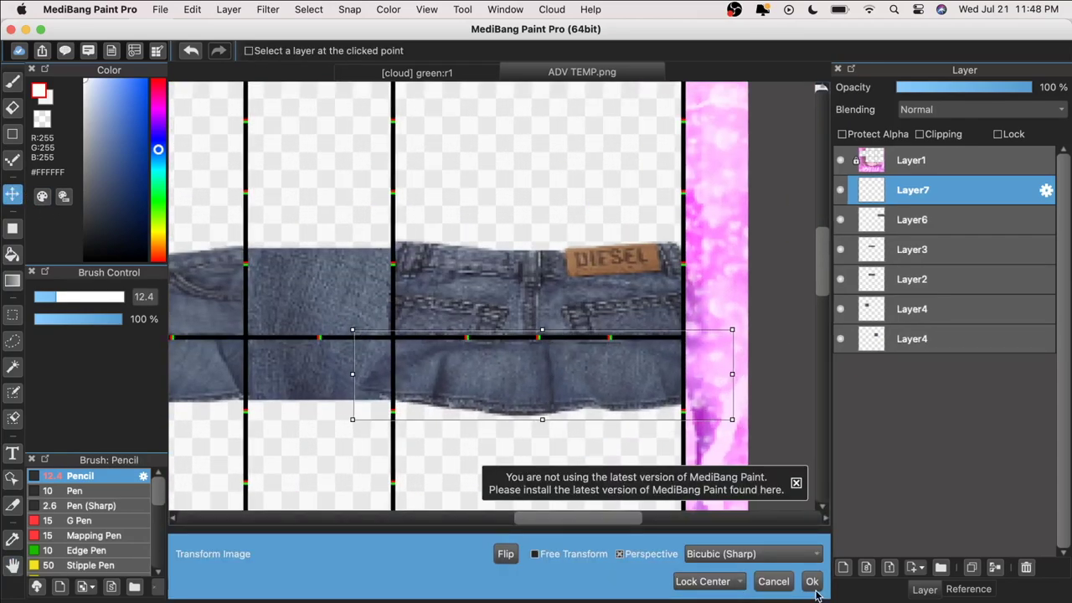
pyautogui.click(814, 583)
pyautogui.press('super+minus')
pyautogui.click(12, 134)
pyautogui.press('super+minus')
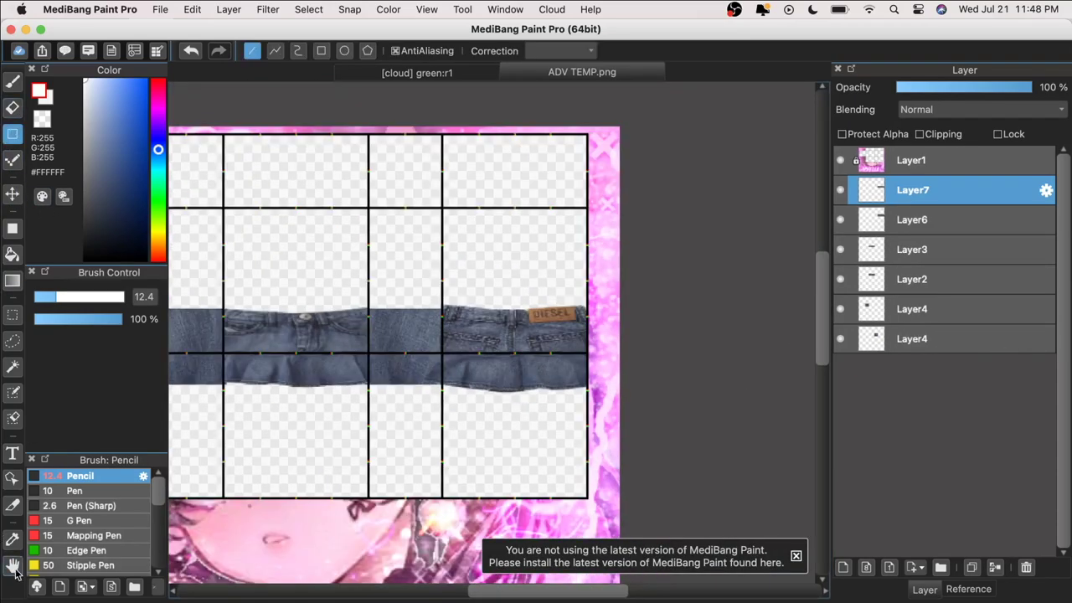
pyautogui.click(14, 566)
pyautogui.moveTo(253, 456); pyautogui.dragTo(403, 455)
pyautogui.moveTo(424, 401); pyautogui.dragTo(428, 392)
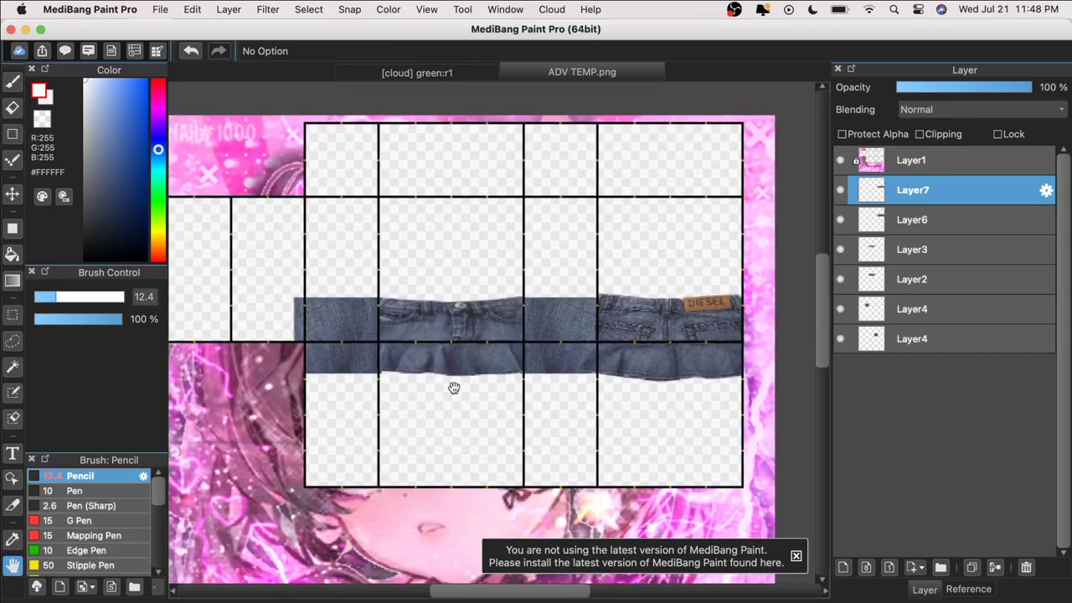
# - Shorten the back ruffle slightly from its hem so it sits closer to the side panel's lower edge
pyautogui.click(12, 190)
pyautogui.click(13, 565)
pyautogui.moveTo(640, 409); pyautogui.dragTo(447, 414)
pyautogui.press('super+plus')
pyautogui.press('super+plus')
pyautogui.click(18, 198)
pyautogui.press('super+t')
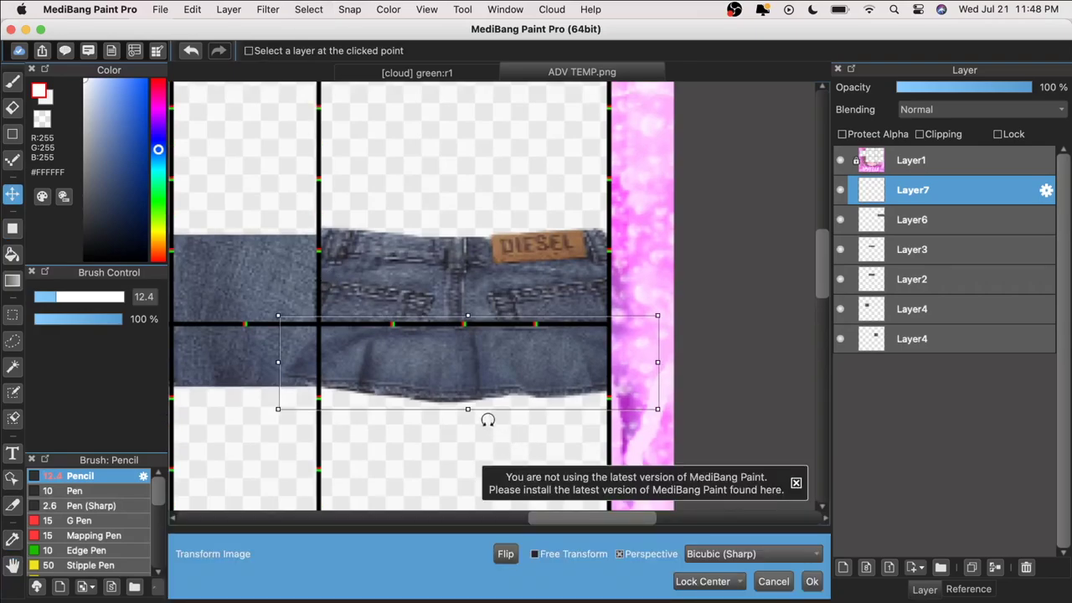
pyautogui.moveTo(465, 411); pyautogui.dragTo(468, 385)
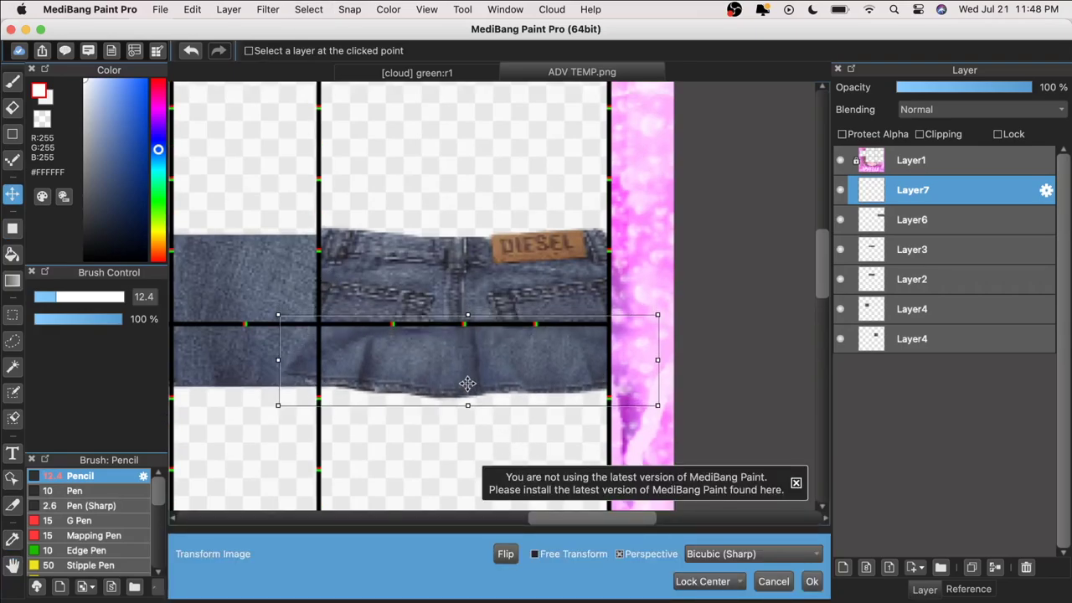
pyautogui.click(812, 582)
pyautogui.click(11, 563)
pyautogui.moveTo(294, 500); pyautogui.dragTo(503, 495)
pyautogui.moveTo(589, 318); pyautogui.dragTo(703, 320)
pyautogui.scroll(1, 703, 321)
pyautogui.press('super+plus')
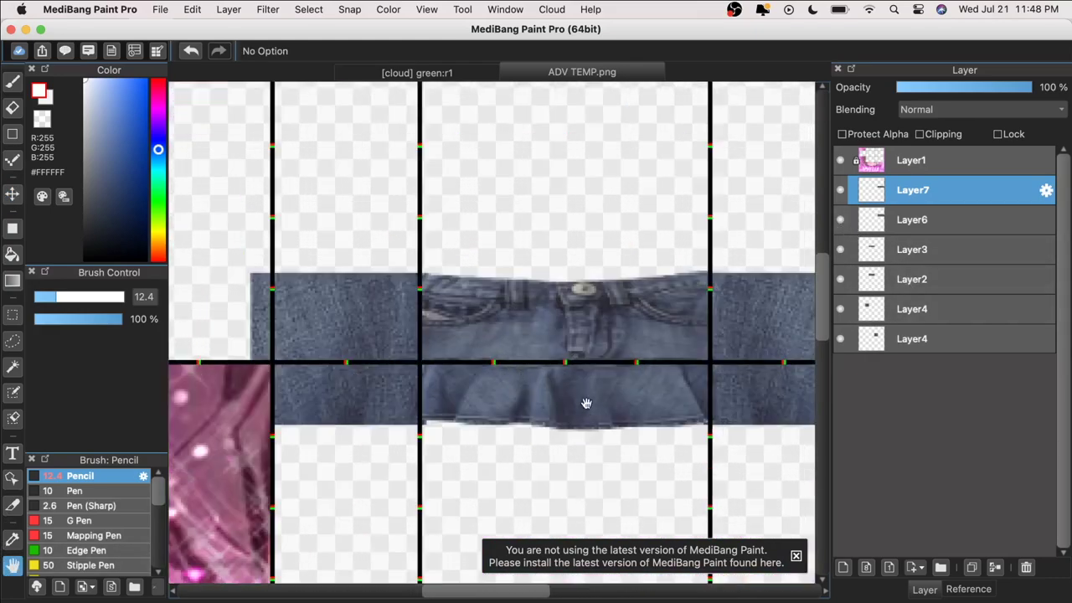
pyautogui.click(12, 82)
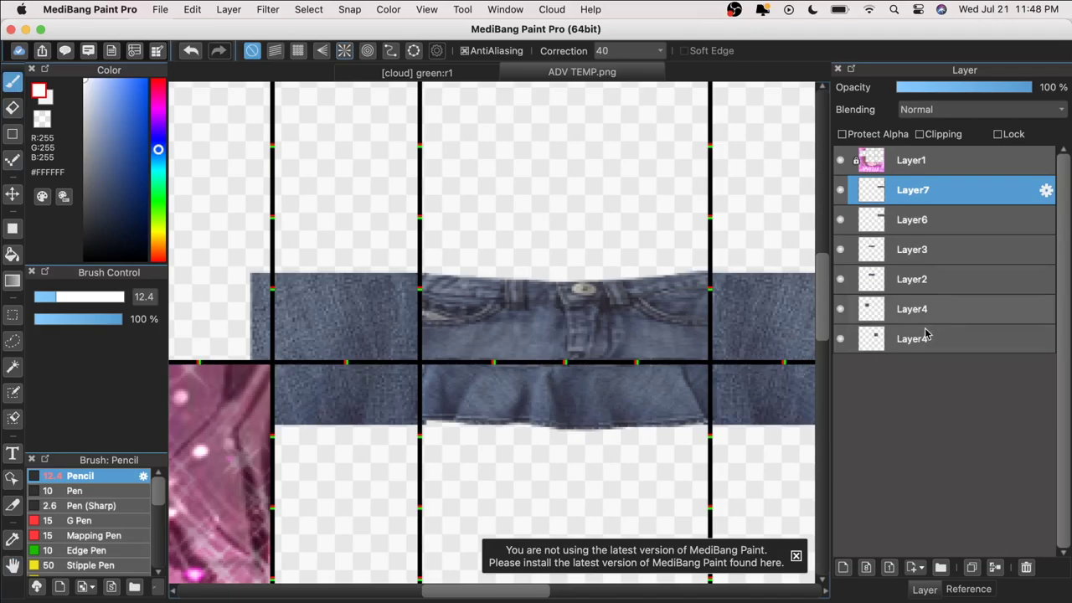
pyautogui.click(921, 285)
pyautogui.click(972, 570)
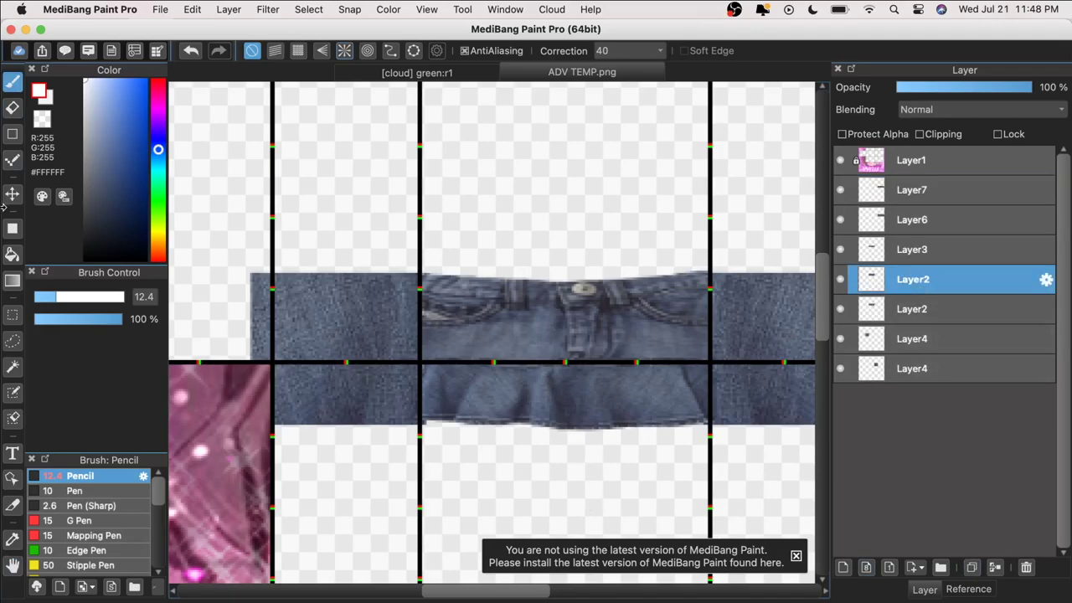
pyautogui.click(12, 195)
pyautogui.moveTo(560, 438); pyautogui.dragTo(442, 443)
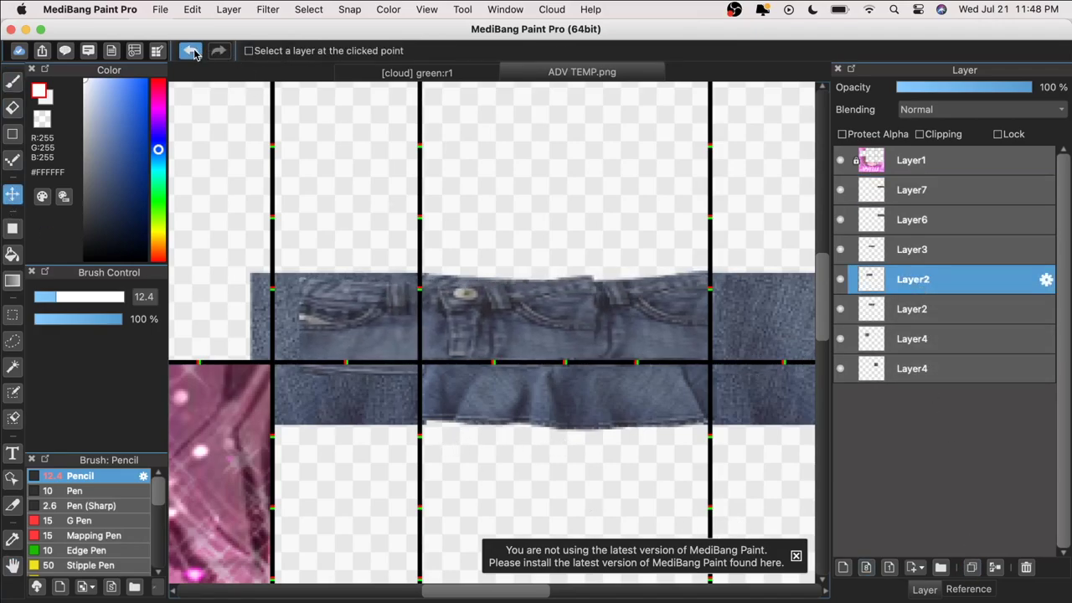
pyautogui.click(191, 51)
pyautogui.click(191, 51)
# - Duplicate the front ruffle on Layer3, move the copy to the side panel left of the front, and flip it
pyautogui.click(904, 256)
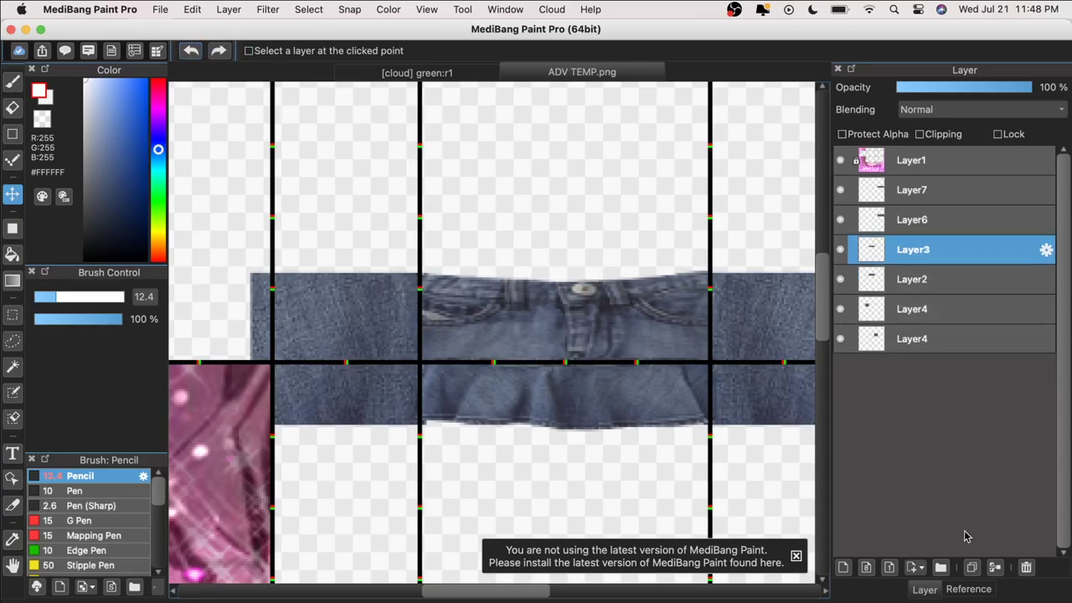
pyautogui.click(972, 567)
pyautogui.moveTo(632, 395); pyautogui.dragTo(390, 407)
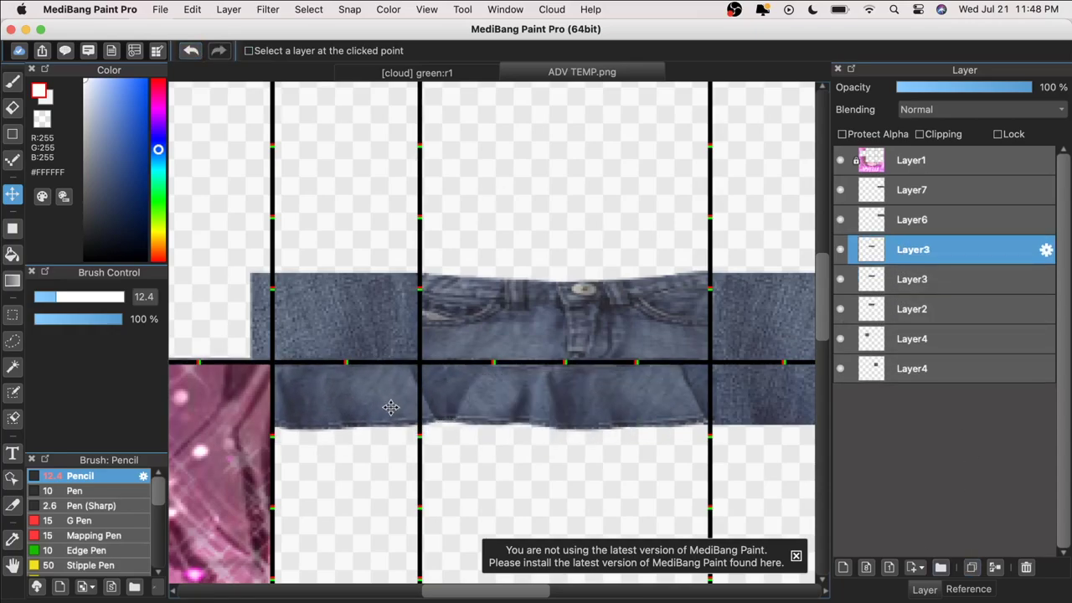
pyautogui.press('super+t')
pyautogui.click(502, 557)
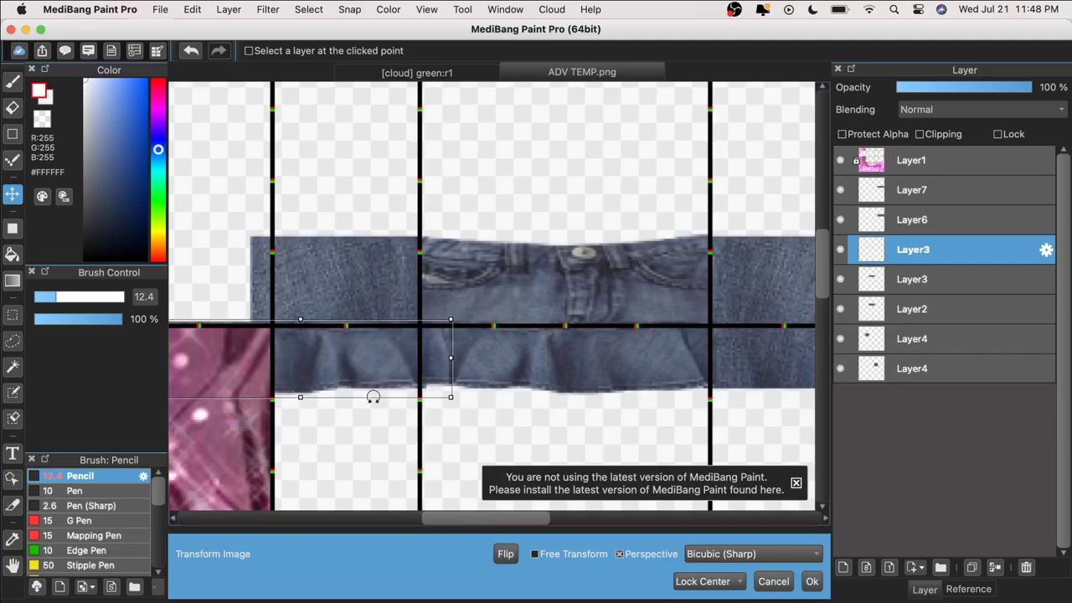
pyautogui.moveTo(387, 369)
pyautogui.mouseDown()
pyautogui.moveTo(362, 375)
pyautogui.moveTo(378, 368)
pyautogui.mouseUp()
pyautogui.press('super+minus')
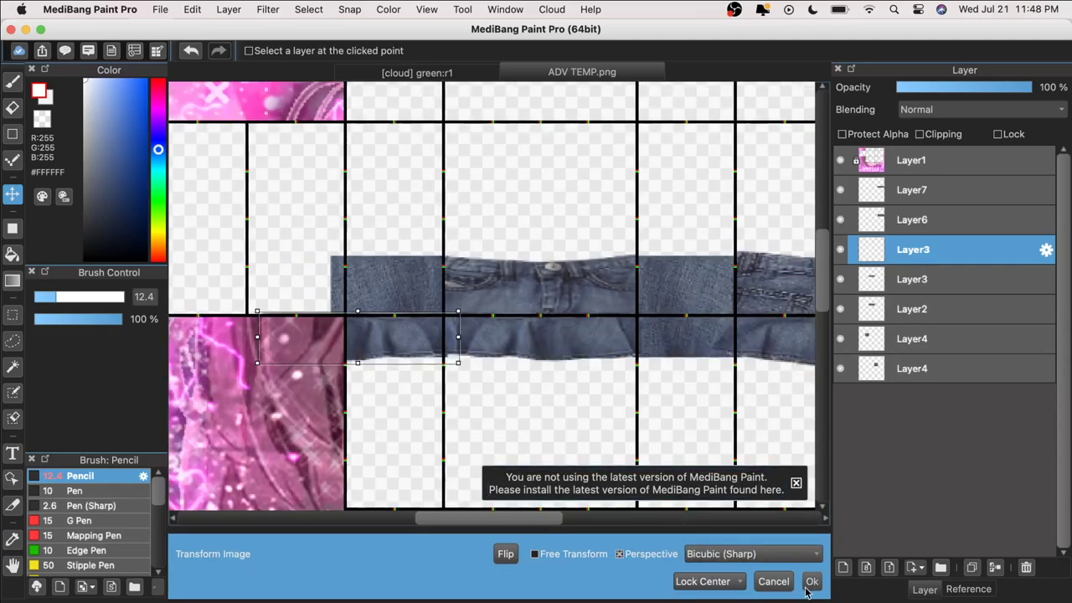
pyautogui.click(808, 586)
# - Duplicate the flipped ruffle and move the copy to the side panel between the front and back pieces
pyautogui.click(971, 567)
pyautogui.moveTo(253, 395); pyautogui.dragTo(636, 393)
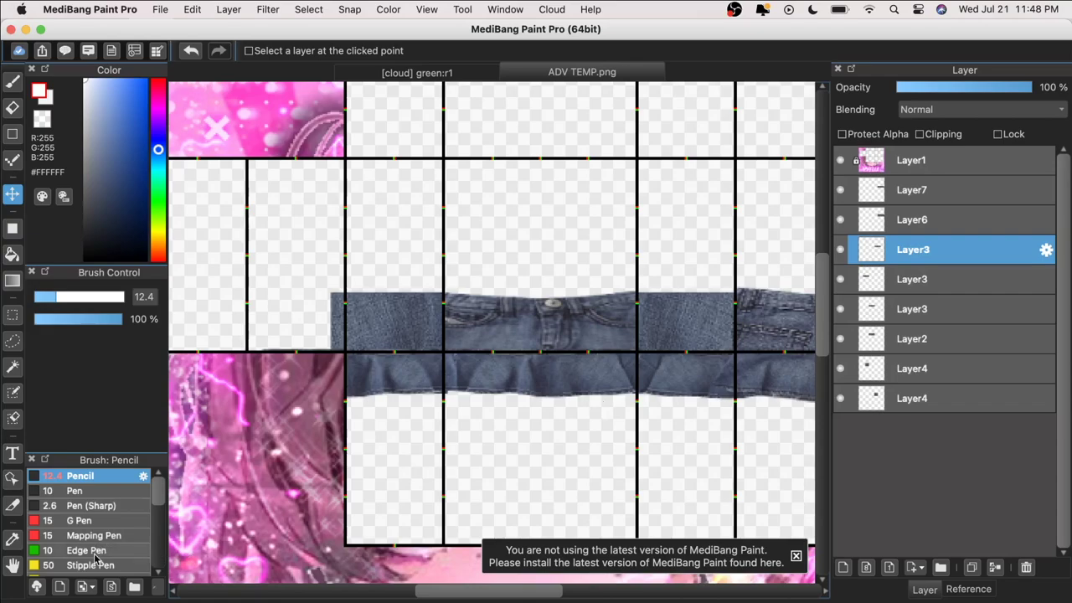
pyautogui.click(11, 566)
pyautogui.moveTo(641, 424); pyautogui.dragTo(421, 437)
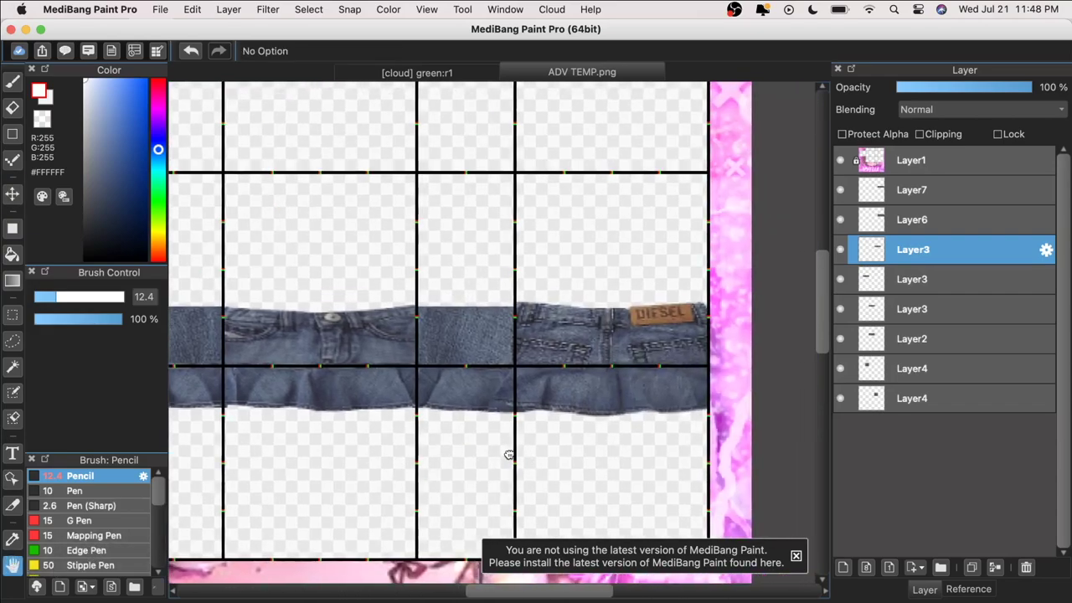
# - Erase the uneven hem of the copied ruffle where the side panel meets the back panel
pyautogui.scroll(3, 511, 452)
pyautogui.moveTo(512, 450); pyautogui.dragTo(535, 437)
pyautogui.click(13, 109)
pyautogui.press('super+plus')
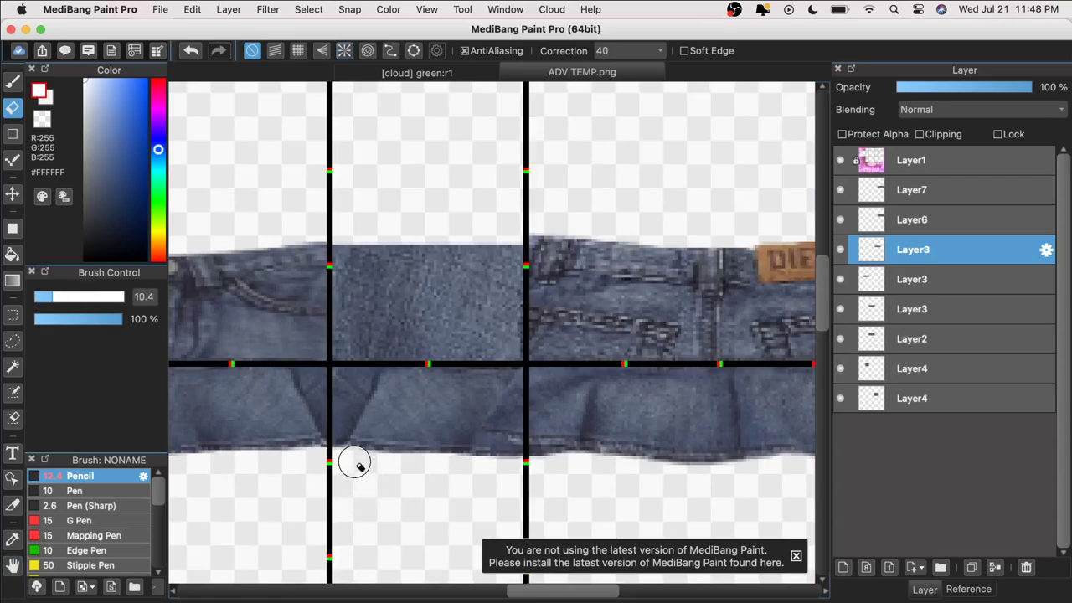
pyautogui.moveTo(453, 468); pyautogui.dragTo(542, 466)
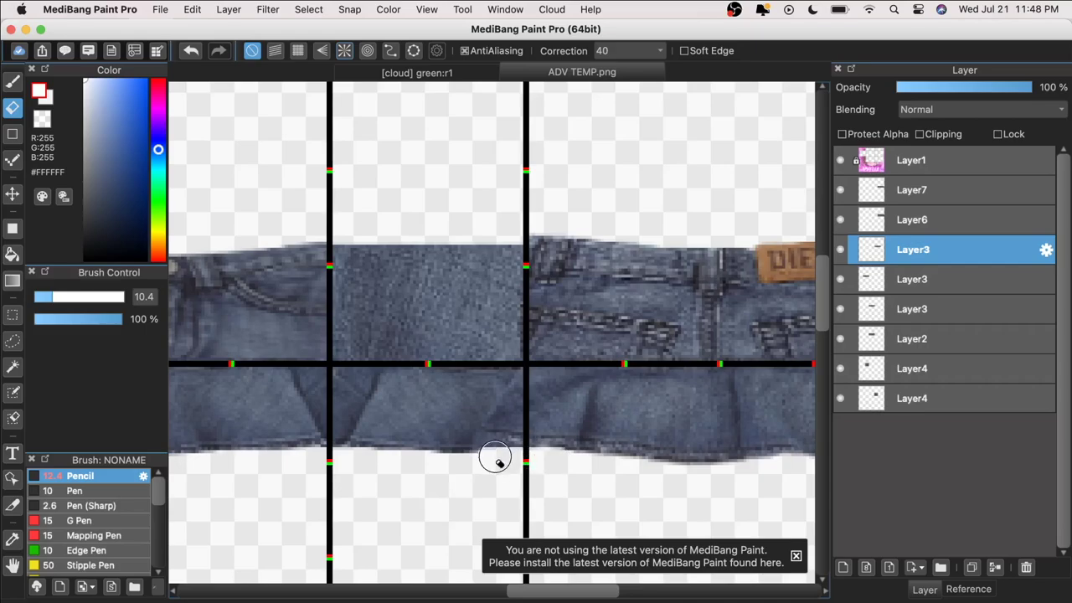
pyautogui.scroll(-3, 519, 494)
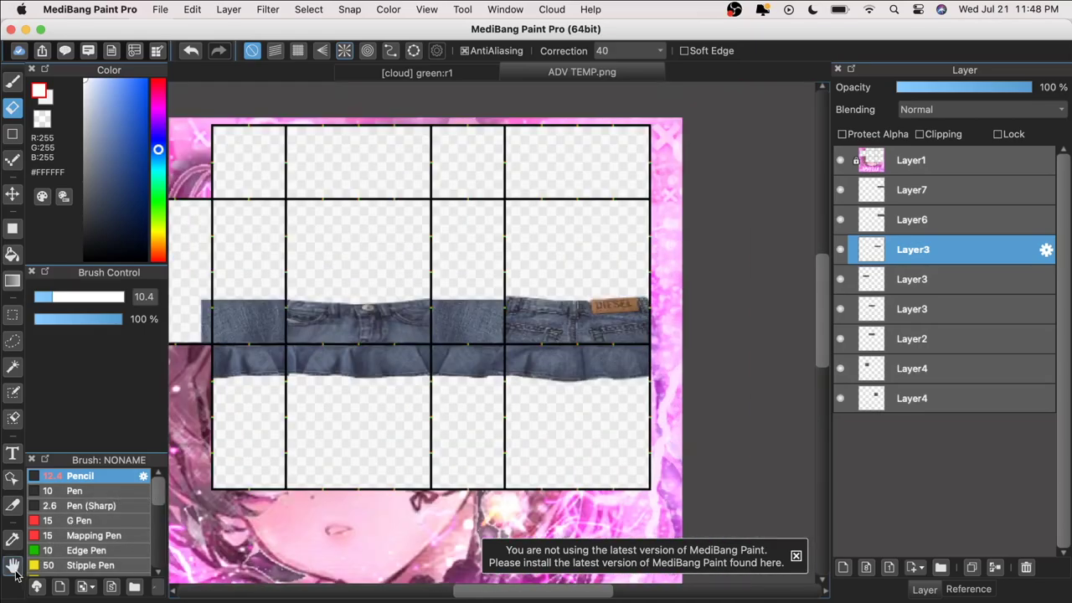
pyautogui.click(13, 566)
pyautogui.scroll(3, 395, 498)
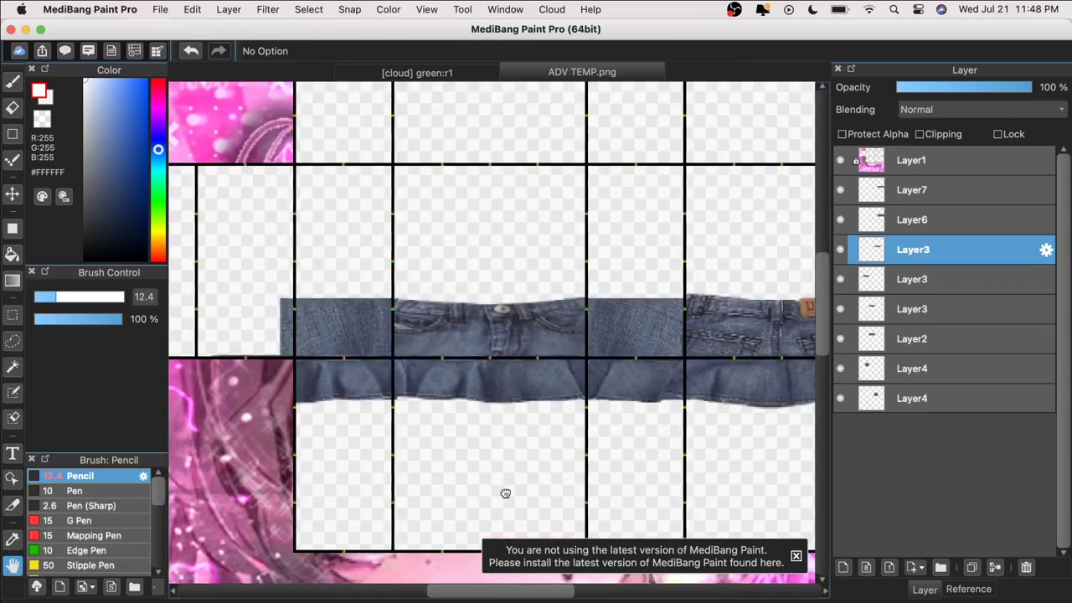
# - Merge all the skirt and ruffle layers beneath the template layer into a single layer
pyautogui.moveTo(505, 493); pyautogui.dragTo(510, 493)
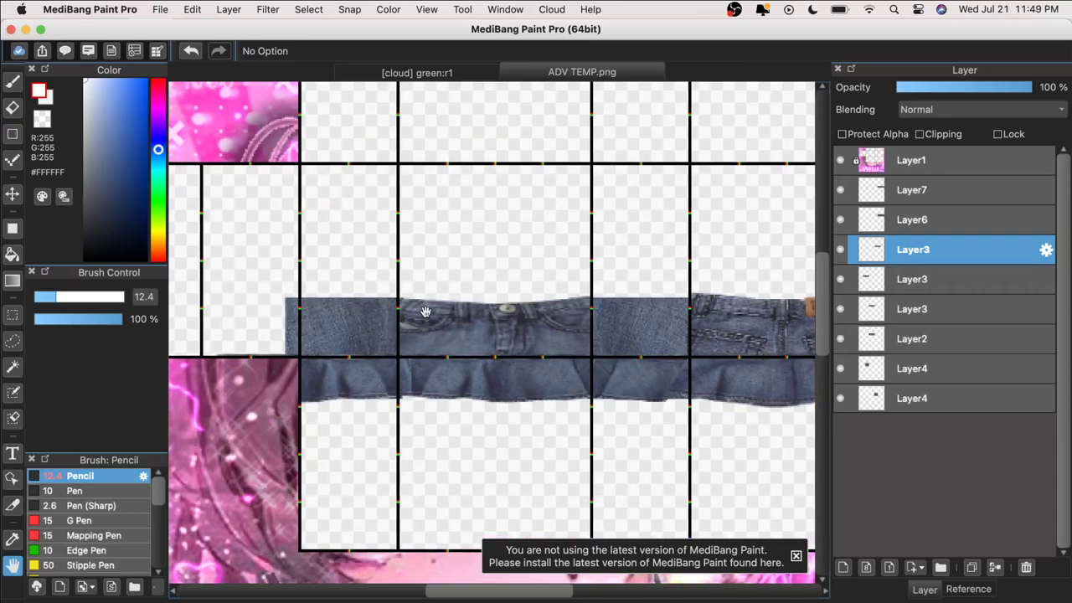
pyautogui.scroll(-3, 471, 313)
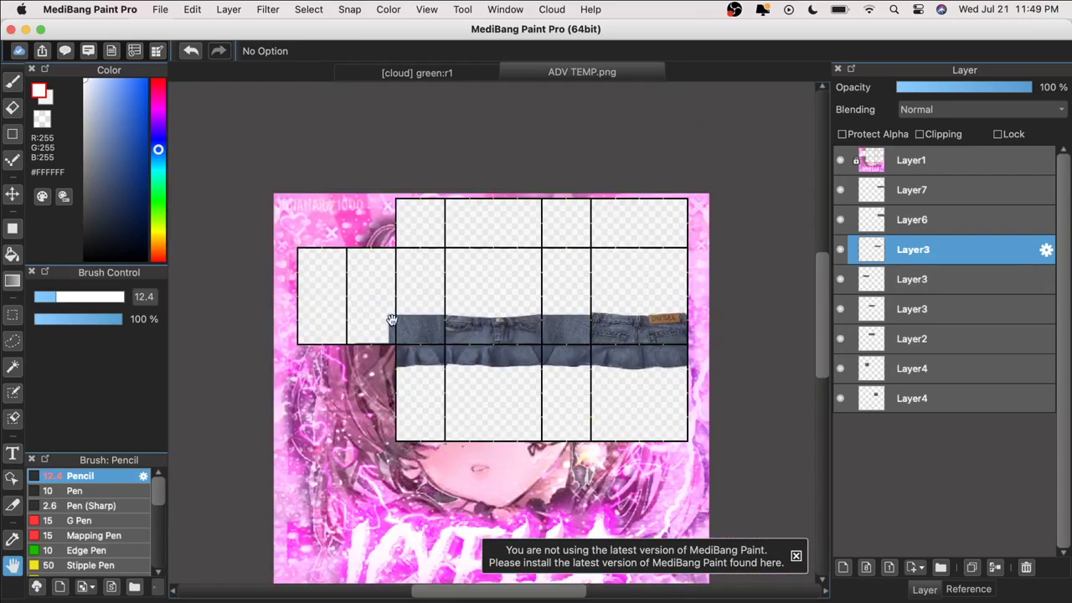
pyautogui.scroll(4, 391, 325)
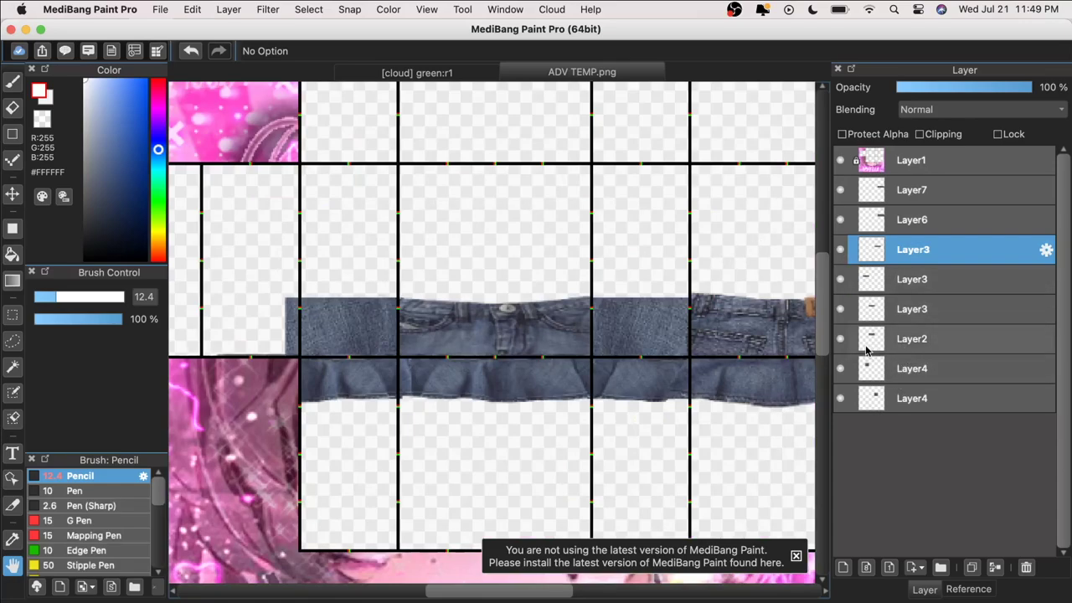
pyautogui.click(939, 192)
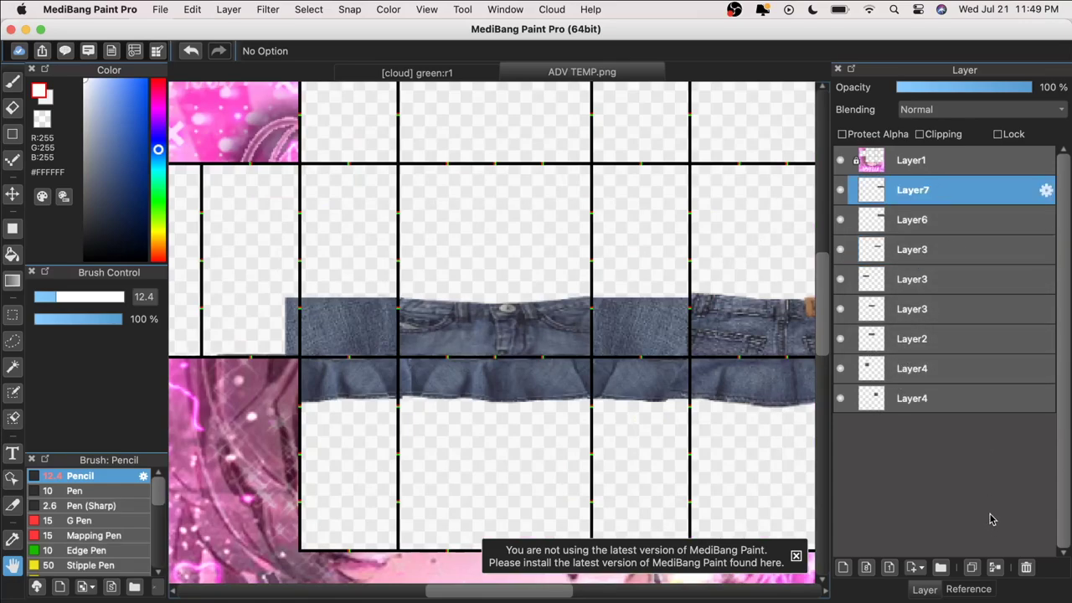
pyautogui.click(992, 569)
pyautogui.click(992, 569)
pyautogui.click(992, 569)
pyautogui.click(992, 569)
pyautogui.click(991, 570)
pyautogui.click(991, 570)
pyautogui.click(991, 570)
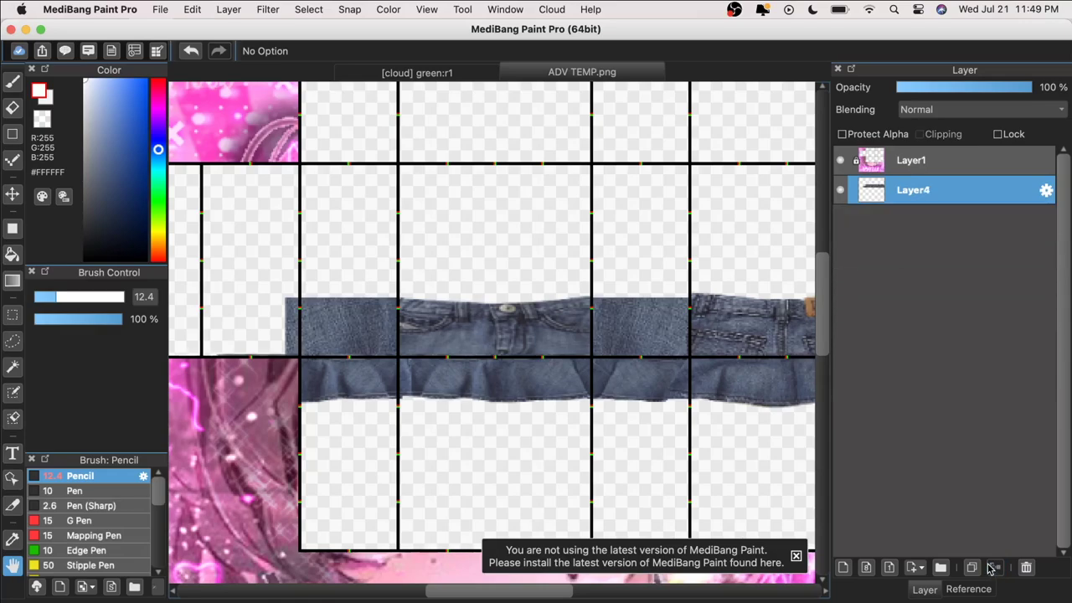
# - Sample the dark shade #2D2A31 from the front skirt piece and add a new layer clipped to the merged skirt layer
pyautogui.moveTo(447, 525); pyautogui.dragTo(410, 534)
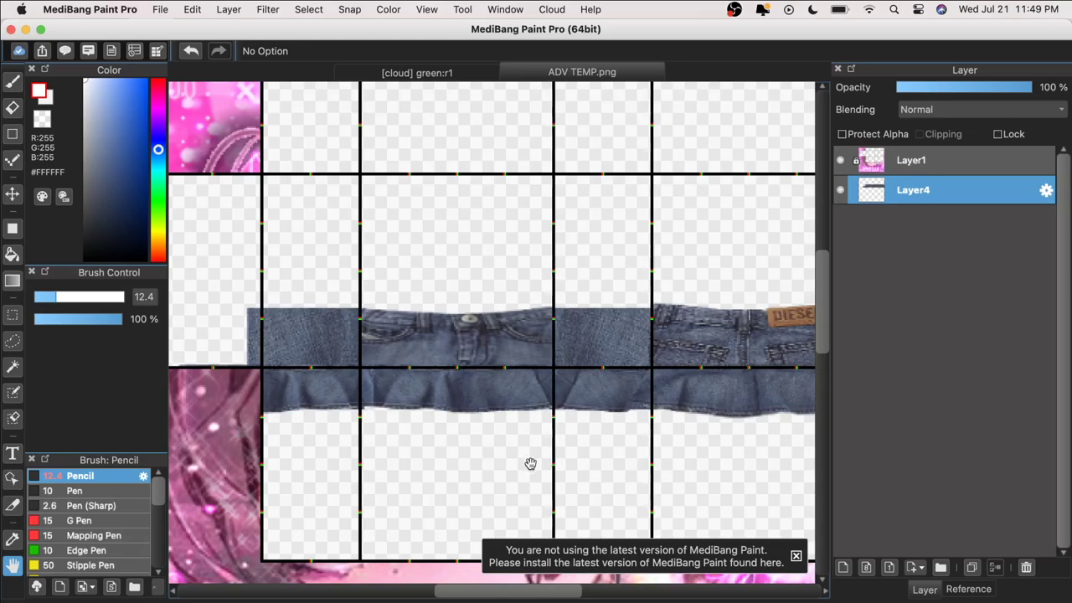
pyautogui.moveTo(546, 465); pyautogui.dragTo(502, 457)
pyautogui.press('super+plus')
pyautogui.moveTo(440, 494); pyautogui.dragTo(569, 507)
pyautogui.rightClick(543, 330)
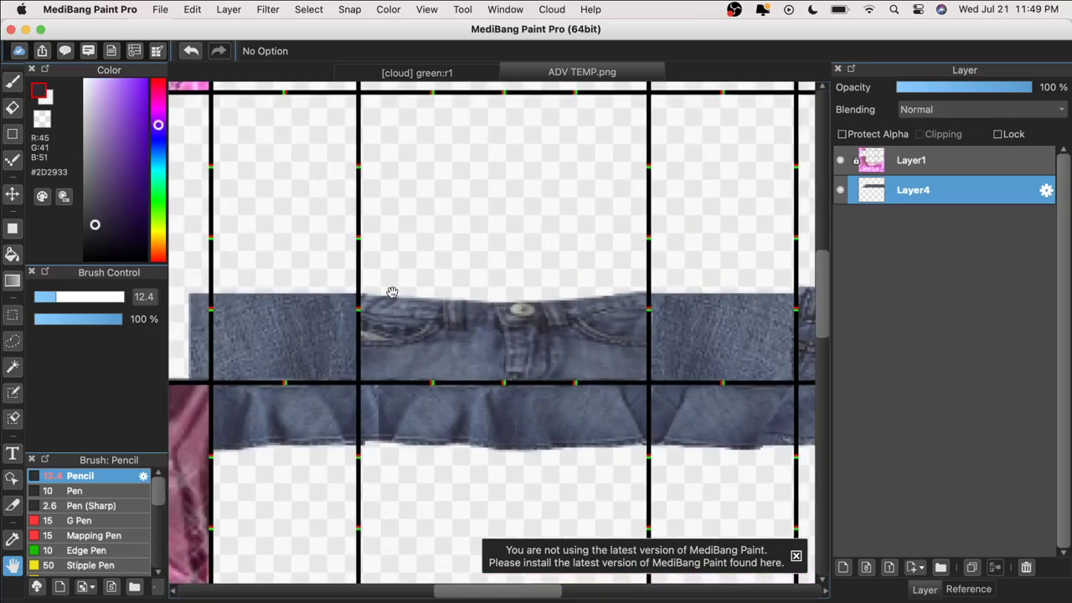
pyautogui.keyDown('alt'); pyautogui.click(543, 327); pyautogui.keyUp('alt')
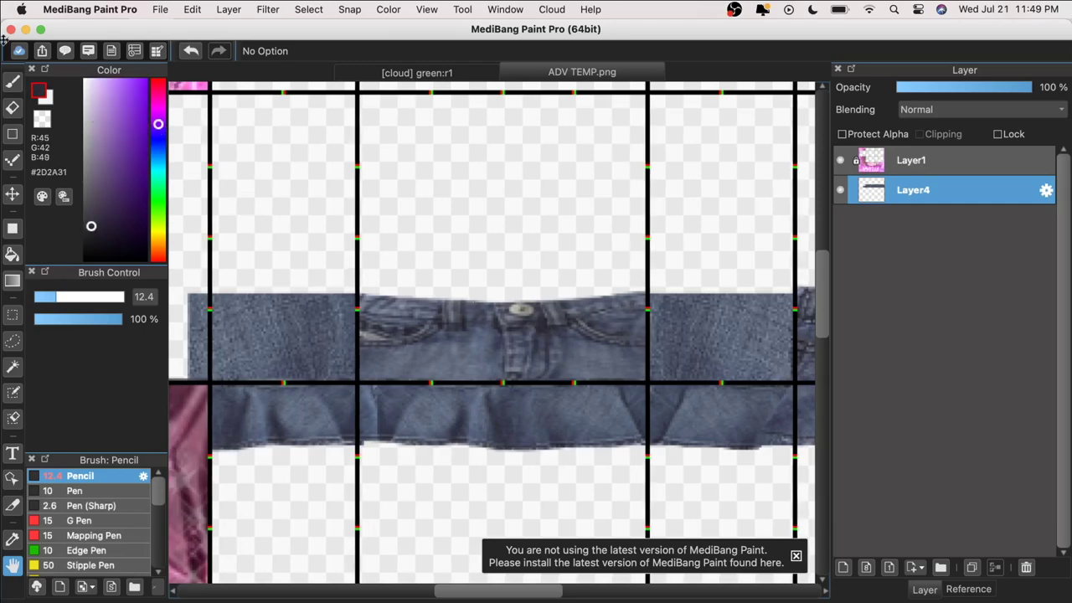
pyautogui.click(10, 83)
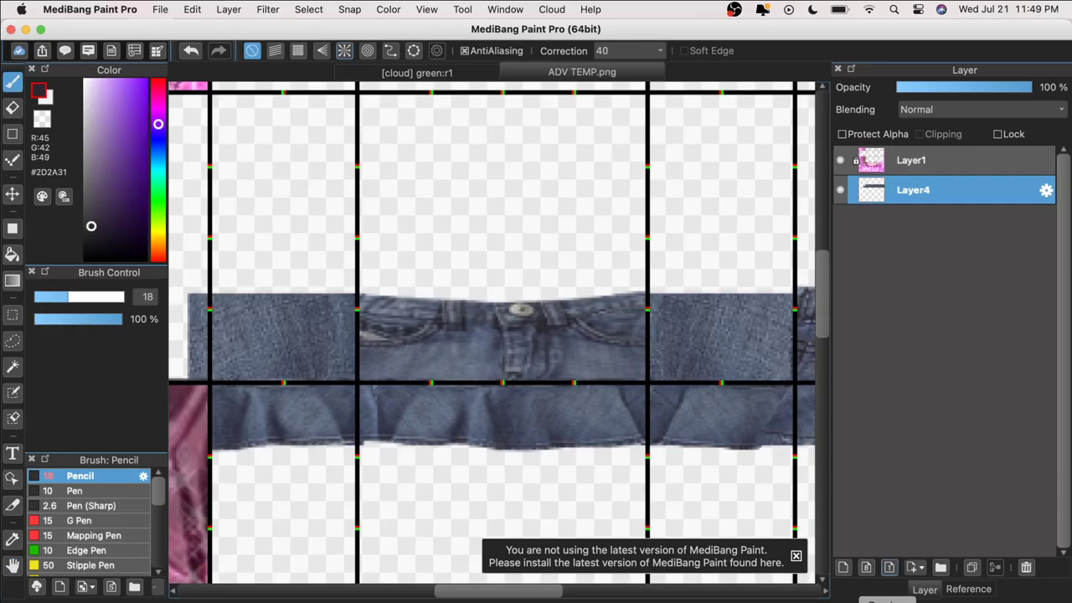
pyautogui.click(844, 570)
pyautogui.click(931, 134)
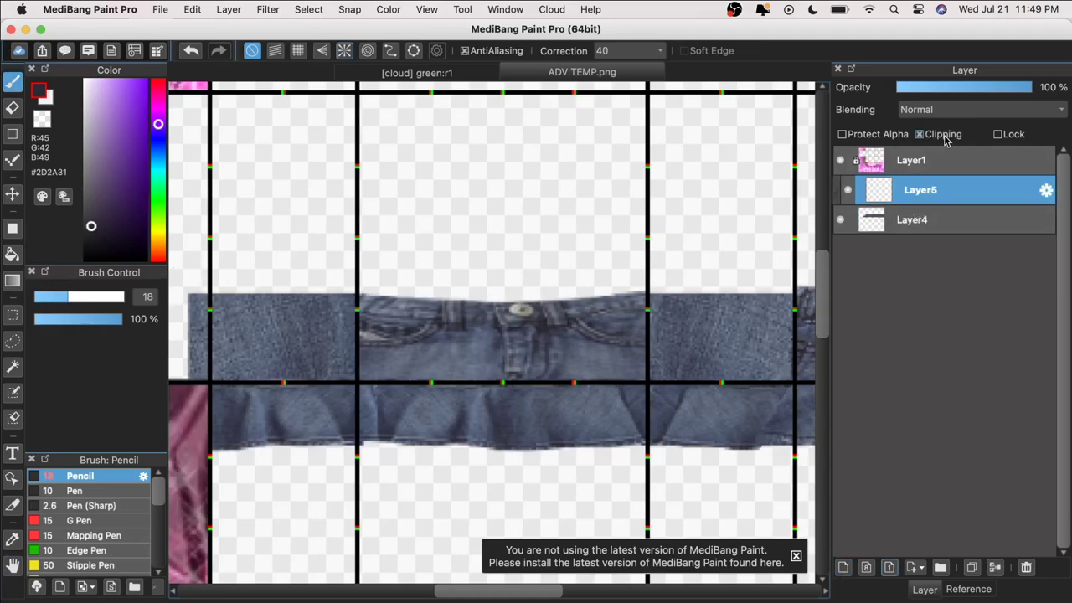
# - With grid snapping on, paint straight 18 px dark bands down the panel seams and outer edges of the skirt
pyautogui.moveTo(343, 316)
pyautogui.mouseDown()
pyautogui.moveTo(360, 318)
pyautogui.moveTo(355, 436)
pyautogui.moveTo(370, 352)
pyautogui.moveTo(369, 277)
pyautogui.mouseUp()
pyautogui.click(194, 50)
pyautogui.click(298, 50)
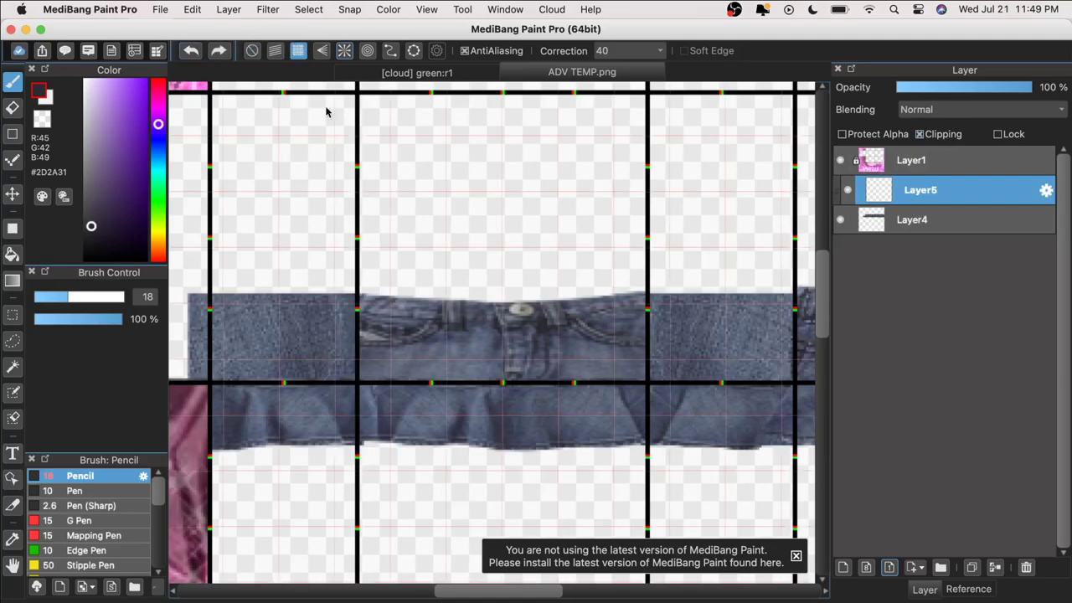
pyautogui.moveTo(360, 281); pyautogui.dragTo(360, 453)
pyautogui.moveTo(645, 299); pyautogui.dragTo(649, 452)
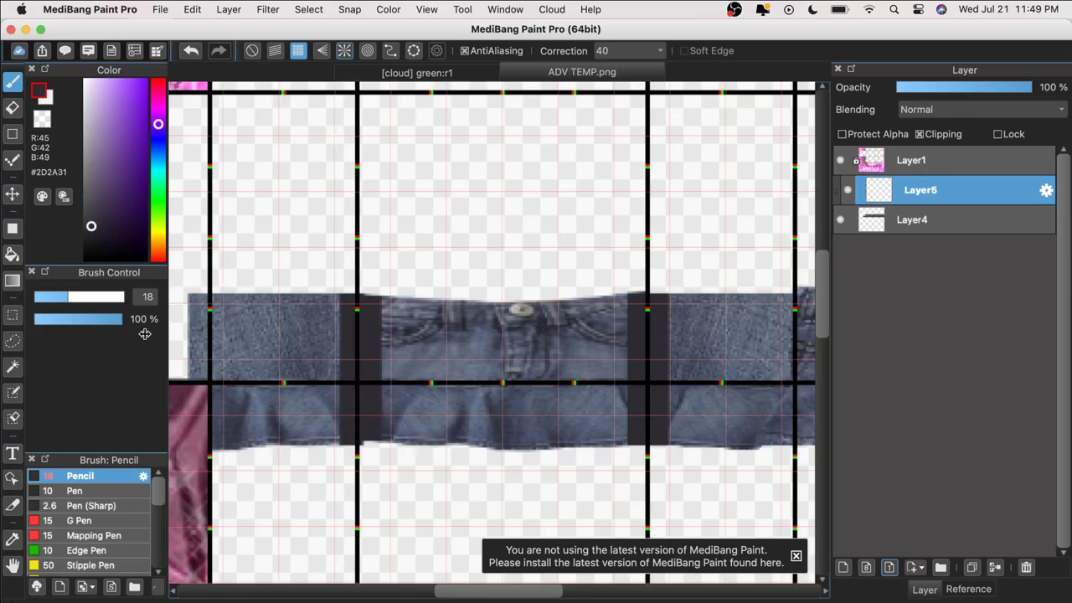
pyautogui.moveTo(204, 288); pyautogui.dragTo(202, 484)
pyautogui.press('super+minus')
pyautogui.moveTo(685, 315); pyautogui.dragTo(680, 401)
pyautogui.press('super+minus')
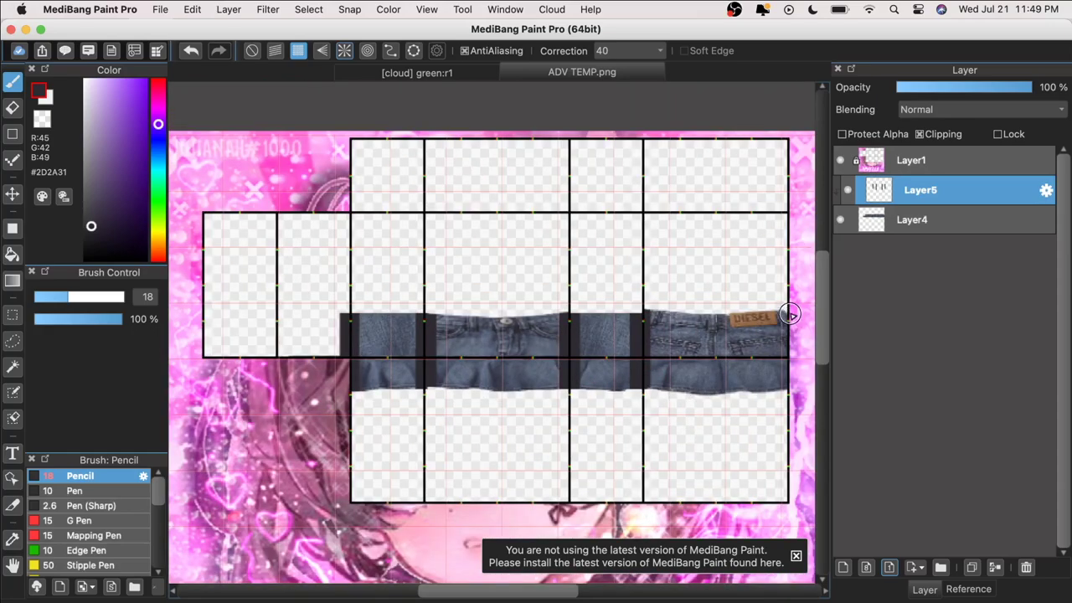
pyautogui.press('super+plus')
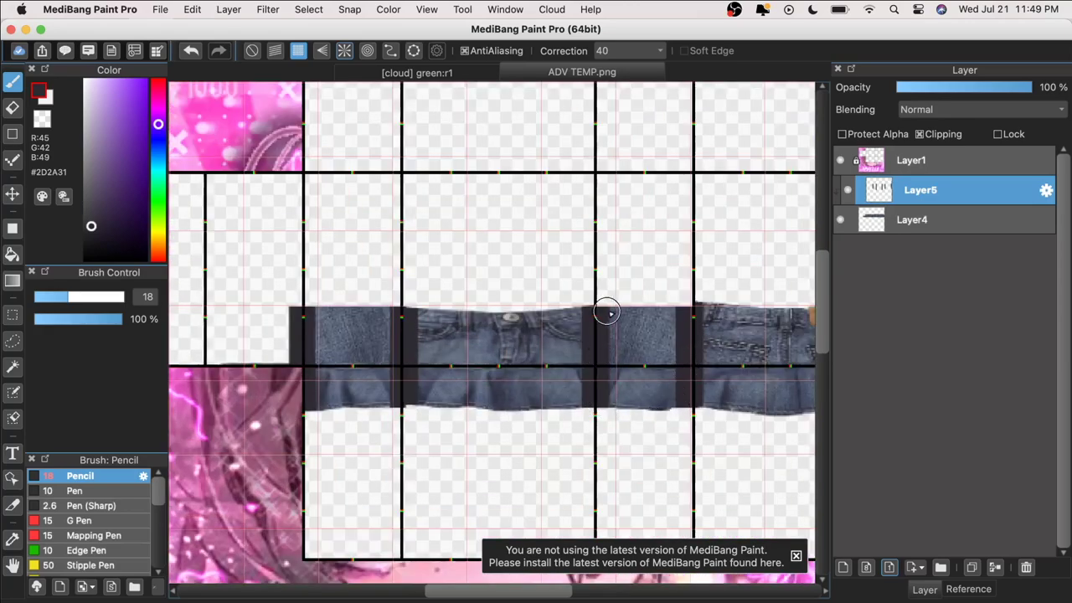
# - Paint straight dark bands along the waist edges of both side panels
pyautogui.moveTo(606, 307); pyautogui.dragTo(669, 315)
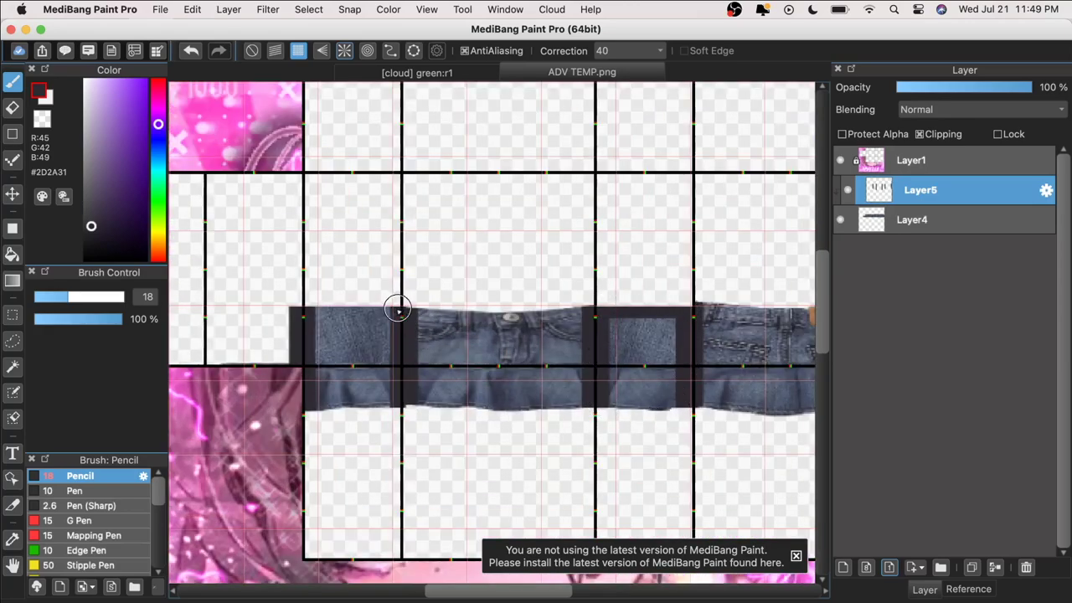
pyautogui.moveTo(398, 310); pyautogui.dragTo(314, 314)
pyautogui.press('super+minus')
pyautogui.press('super+plus')
pyautogui.press('super+plus')
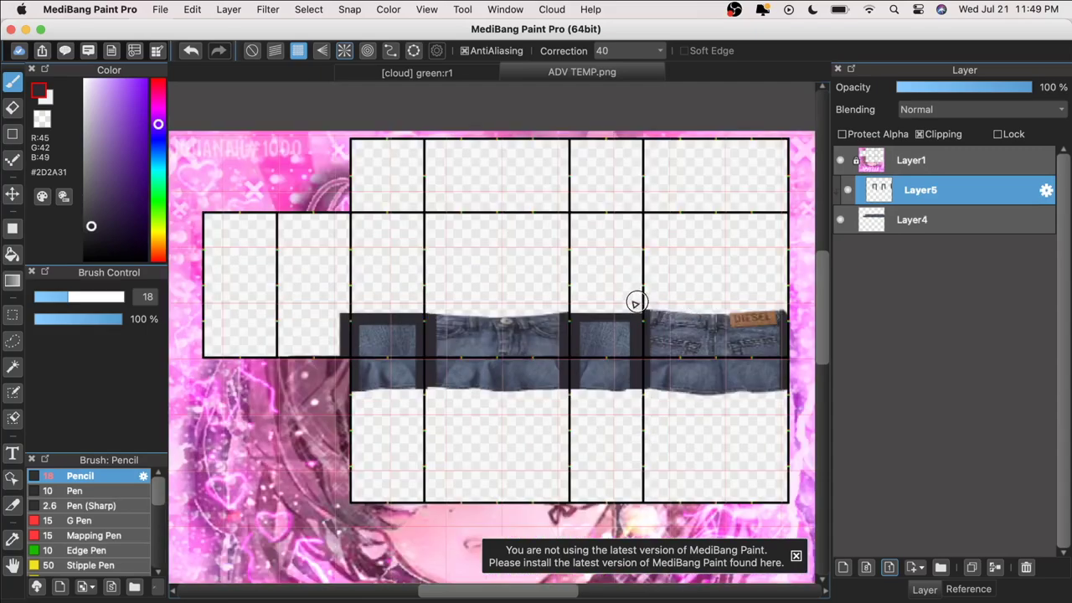
# - Turn off snapping and apply a Gaussian Blur of 4 to the dark bands on Layer5
pyautogui.click(250, 50)
pyautogui.click(298, 8)
pyautogui.moveTo(275, 8)
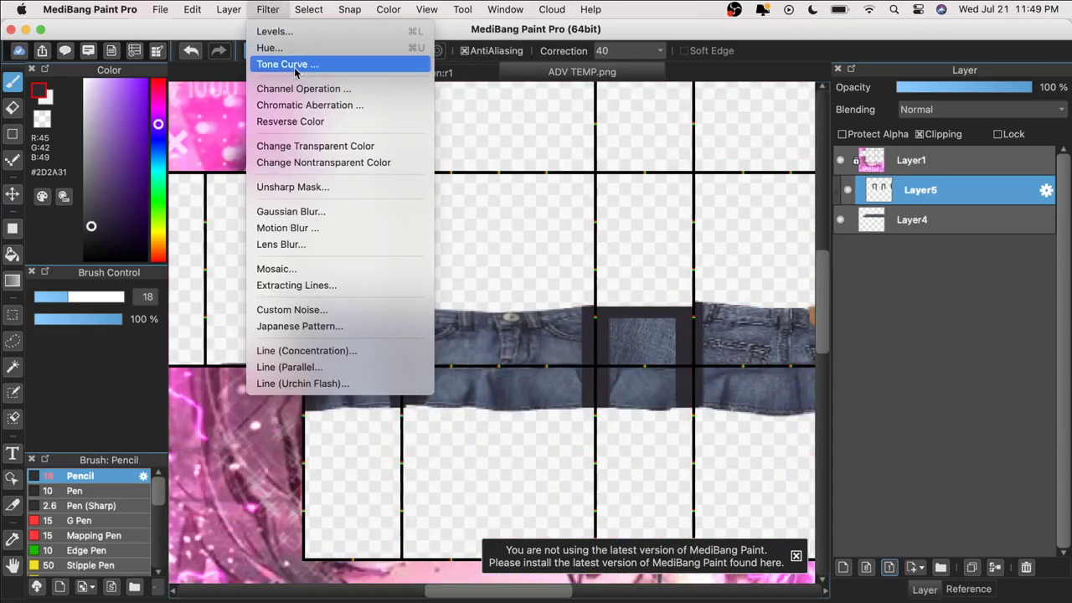
pyautogui.click(303, 209)
pyautogui.moveTo(756, 312); pyautogui.dragTo(749, 314)
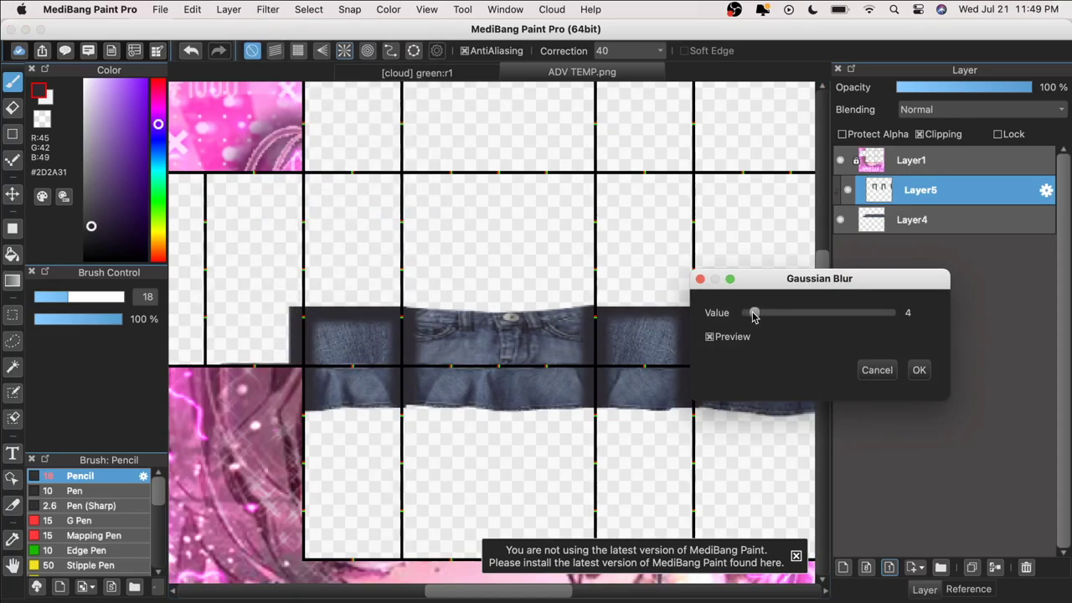
pyautogui.click(918, 372)
pyautogui.press('super+plus')
# - Apply a horizontal Motion Blur to the dark shading on Layer5
pyautogui.click(228, 9)
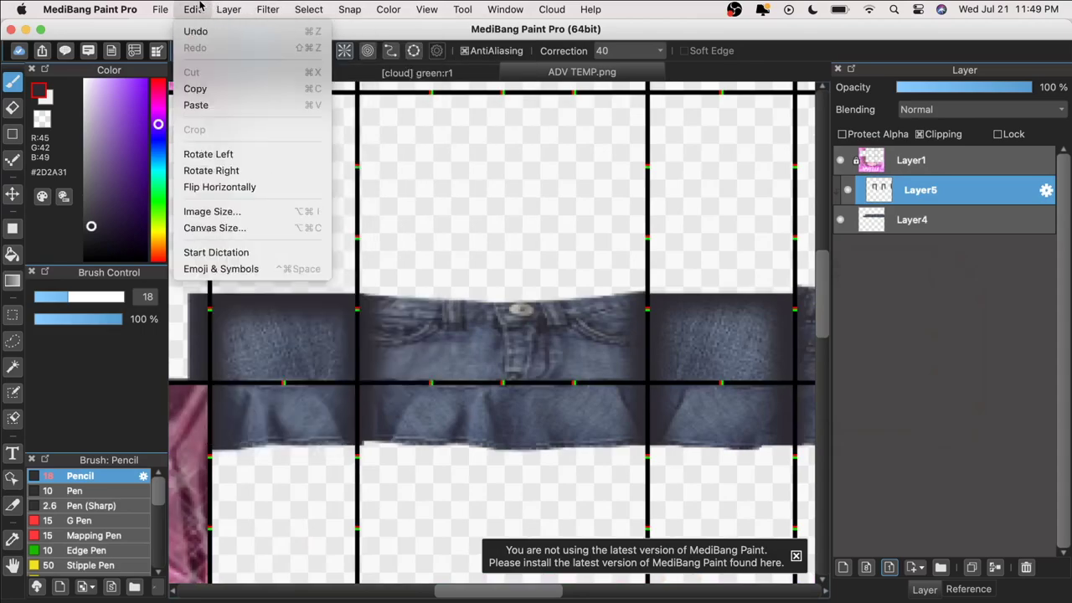
pyautogui.moveTo(194, 7)
pyautogui.moveTo(262, 7)
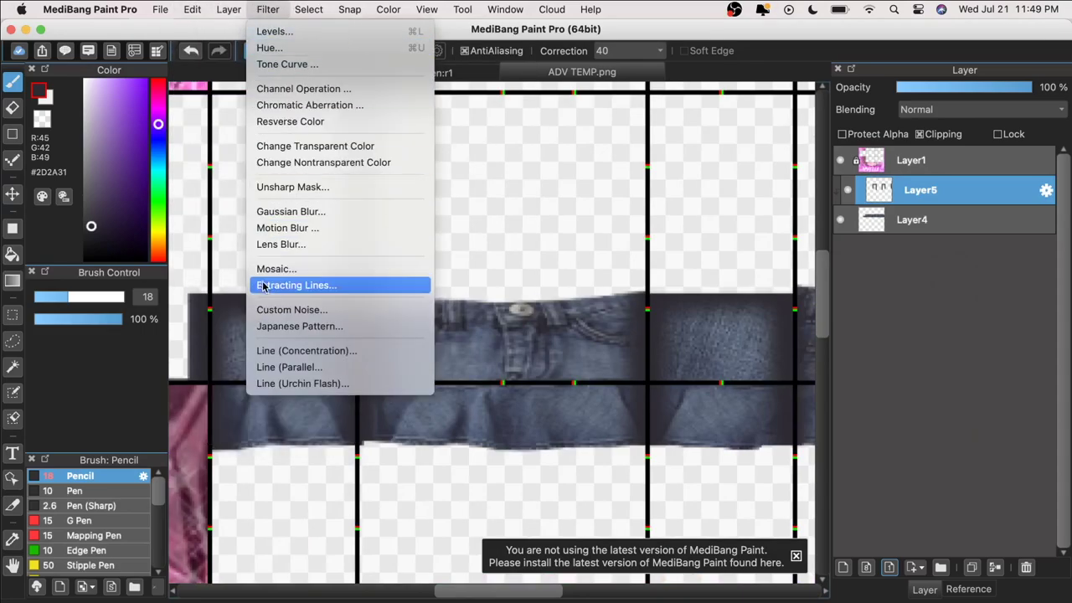
pyautogui.click(289, 228)
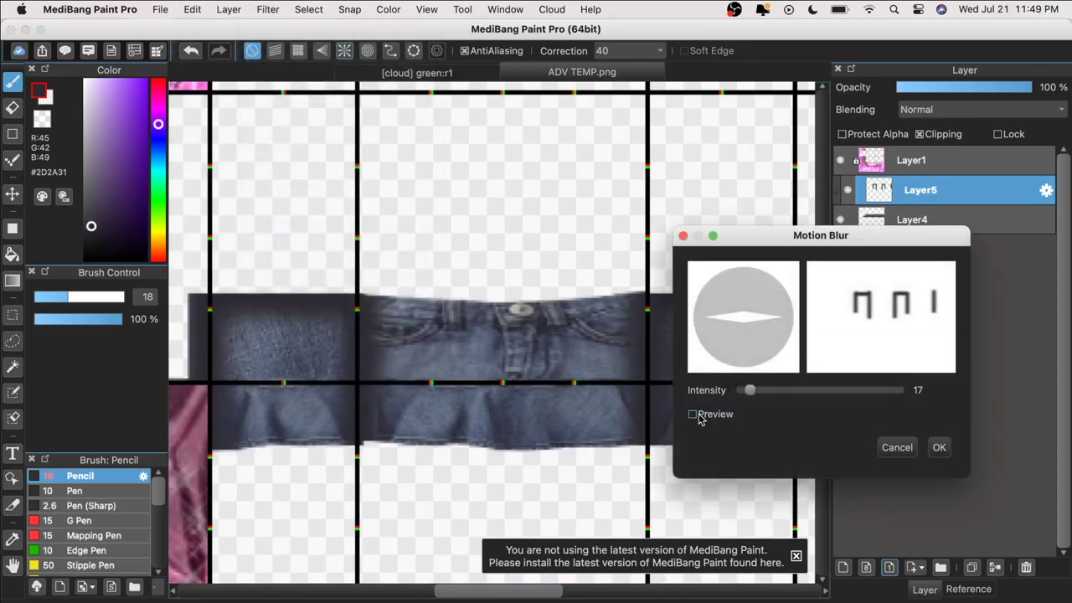
pyautogui.click(694, 414)
pyautogui.moveTo(751, 393); pyautogui.dragTo(752, 395)
pyautogui.click(939, 447)
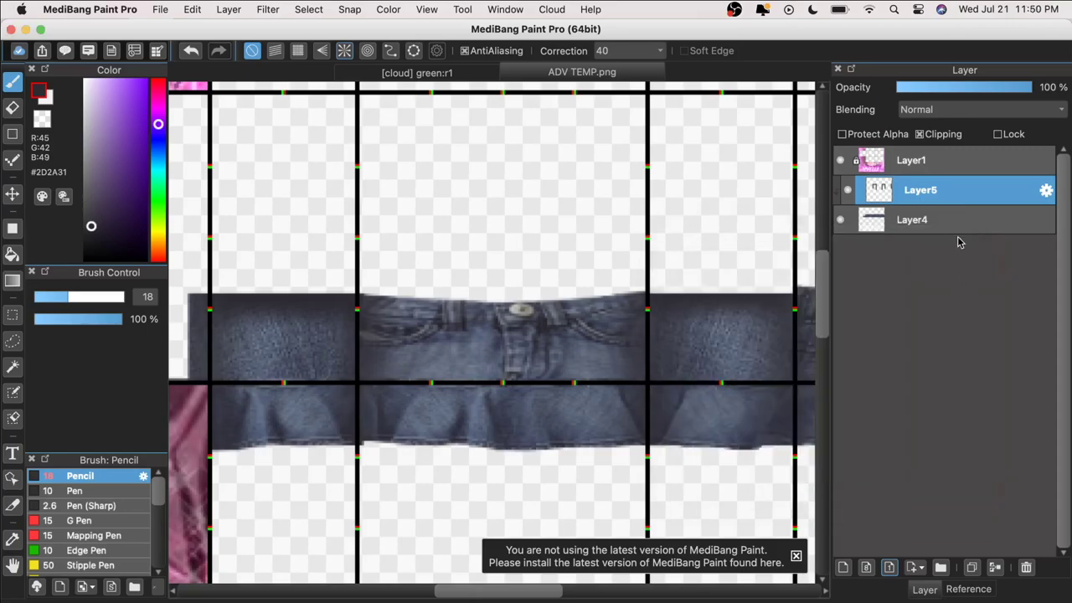
# - Lower the opacity of the dark shading layer to 44%
pyautogui.press('super+minus')
pyautogui.click(961, 92)
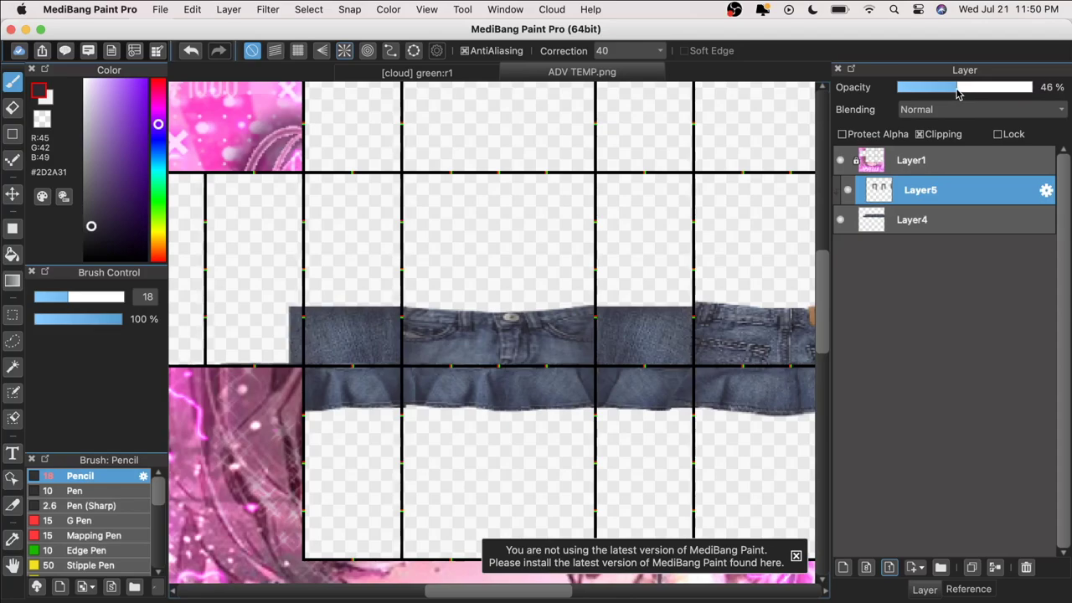
pyautogui.moveTo(957, 90); pyautogui.dragTo(955, 91)
pyautogui.press('super+minus')
pyautogui.press('super+minus')
pyautogui.press('super+plus')
# - Delete the strip of denim on Layer4 that overhangs the outer edge of the side panel left of the front
pyautogui.click(929, 222)
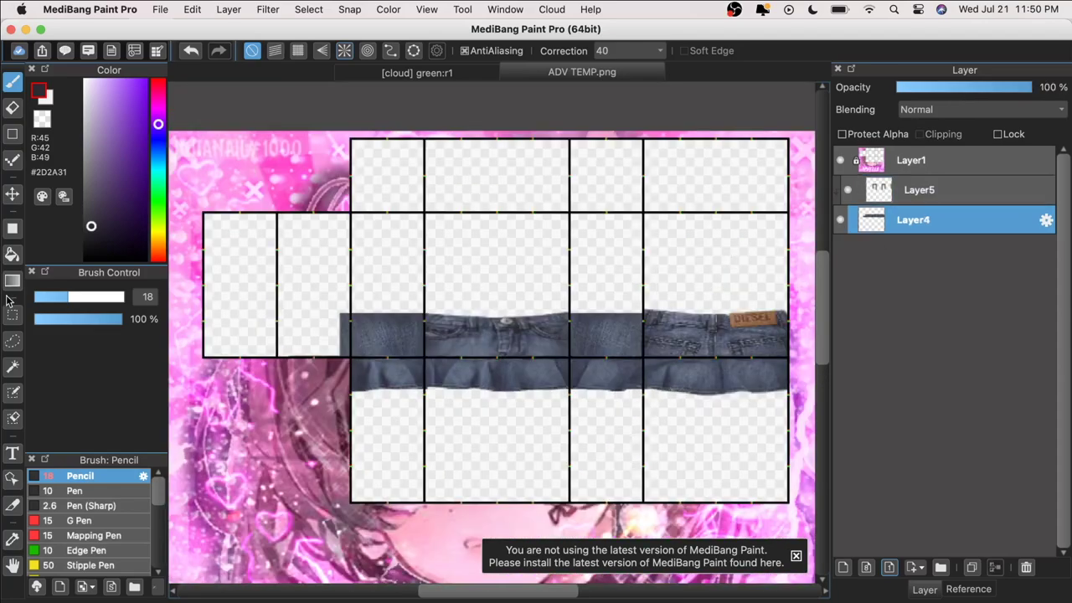
pyautogui.click(13, 315)
pyautogui.press('super+plus')
pyautogui.moveTo(233, 268)
pyautogui.mouseDown()
pyautogui.moveTo(256, 369)
pyautogui.moveTo(304, 449)
pyautogui.mouseUp()
pyautogui.press('Delete')
pyautogui.press('super+d')
pyautogui.press('super+plus')
# - Erase the upper edges of both side panels on Layer4 into gentle curves that follow the front and back waistline
pyautogui.click(12, 109)
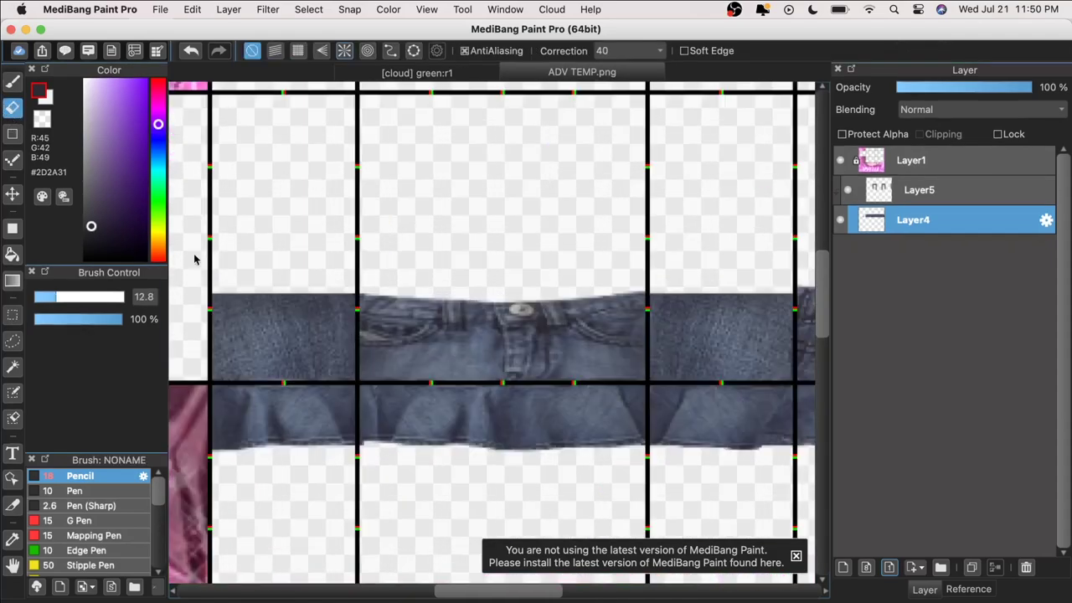
pyautogui.press('super+minus')
pyautogui.press('super+plus')
pyautogui.press('super+z')
pyautogui.moveTo(204, 279)
pyautogui.mouseDown()
pyautogui.moveTo(305, 283)
pyautogui.moveTo(242, 290)
pyautogui.moveTo(375, 278)
pyautogui.moveTo(347, 242)
pyautogui.moveTo(371, 285)
pyautogui.mouseUp()
pyautogui.press('super+minus')
pyautogui.press('super+plus')
pyautogui.press('super+z')
pyautogui.press('super+minus')
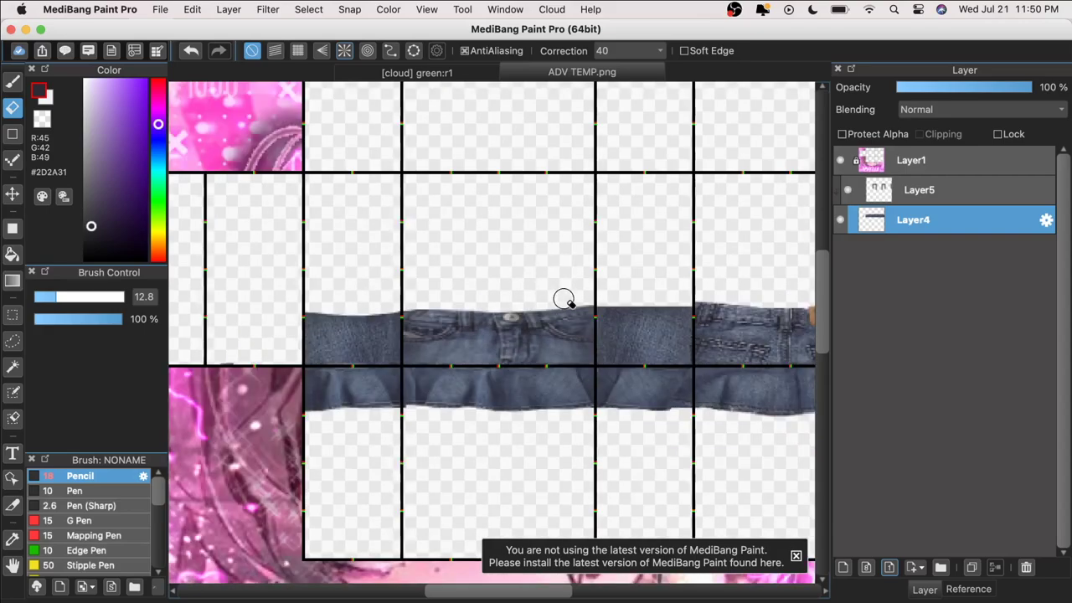
pyautogui.moveTo(564, 299); pyautogui.dragTo(703, 293)
pyautogui.press('super+minus')
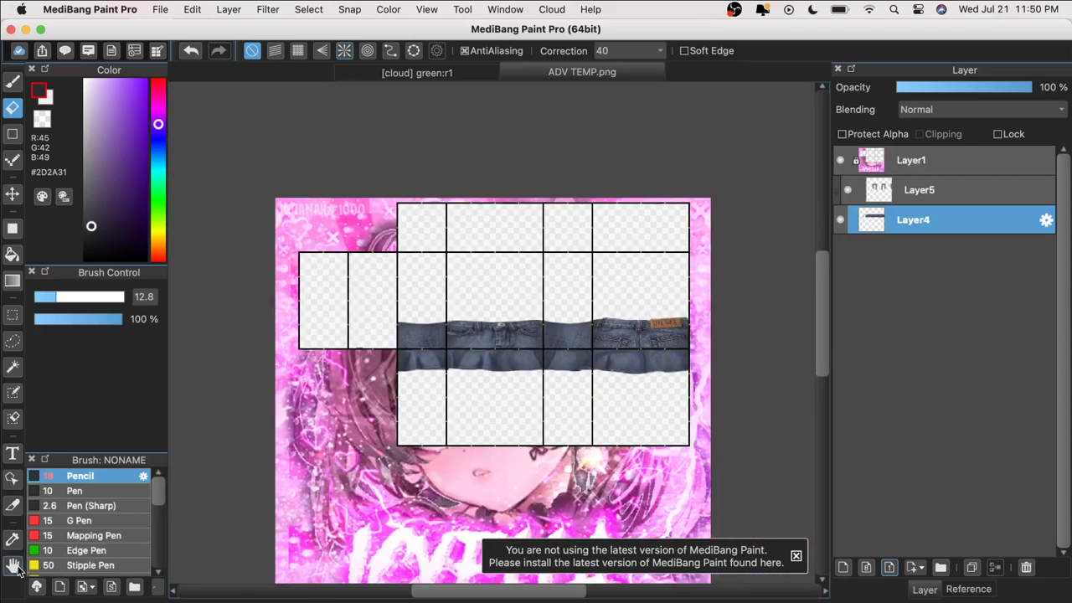
# - Add a new clipping layer above the dark shading layer
pyautogui.click(14, 566)
pyautogui.press('super+plus')
pyautogui.press('super+plus')
pyautogui.press('super+plus')
pyautogui.click(894, 191)
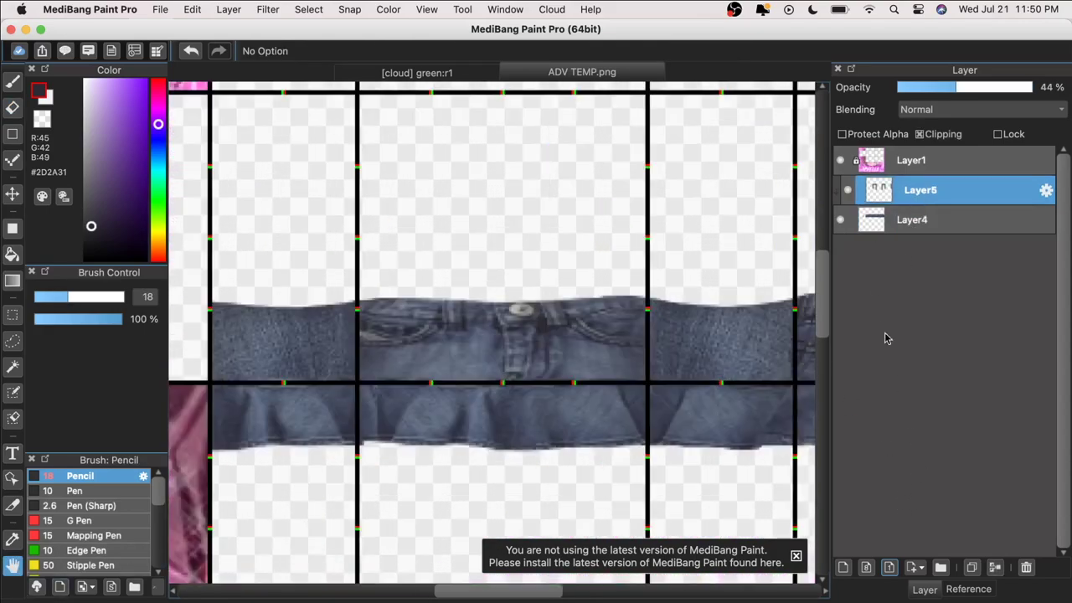
pyautogui.click(843, 567)
pyautogui.click(919, 134)
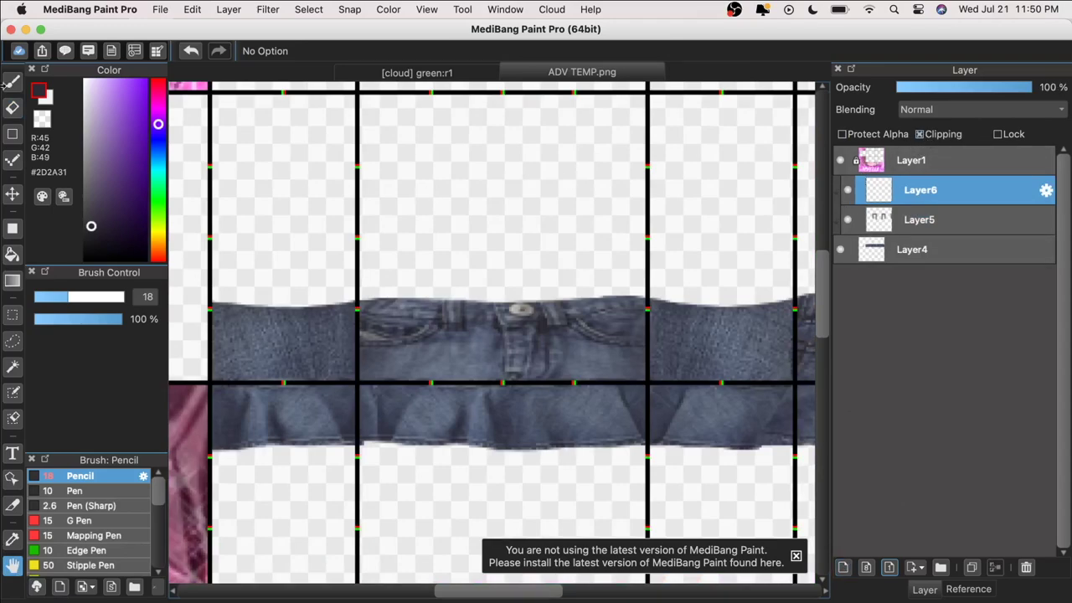
# - Paint white 14 px brush spots on Layer6 for highlights: one per side panel, two on the front, and on the back
pyautogui.moveTo(91, 133); pyautogui.dragTo(82, 80)
pyautogui.click(14, 82)
pyautogui.moveTo(67, 297); pyautogui.dragTo(60, 298)
pyautogui.moveTo(284, 366)
pyautogui.mouseDown()
pyautogui.moveTo(269, 385)
pyautogui.moveTo(282, 373)
pyautogui.moveTo(267, 380)
pyautogui.moveTo(246, 355)
pyautogui.moveTo(283, 364)
pyautogui.mouseUp()
pyautogui.moveTo(432, 369); pyautogui.dragTo(435, 376)
pyautogui.moveTo(574, 375); pyautogui.dragTo(593, 373)
pyautogui.press('super+minus')
pyautogui.moveTo(651, 351)
pyautogui.mouseDown()
pyautogui.moveTo(625, 356)
pyautogui.moveTo(636, 340)
pyautogui.moveTo(648, 354)
pyautogui.moveTo(685, 347)
pyautogui.mouseUp()
pyautogui.press('super+minus')
pyautogui.moveTo(756, 351); pyautogui.dragTo(749, 350)
pyautogui.scroll(2, 749, 350)
# - Set the highlight layer's blending mode to Add and its opacity to 28%
pyautogui.click(979, 109)
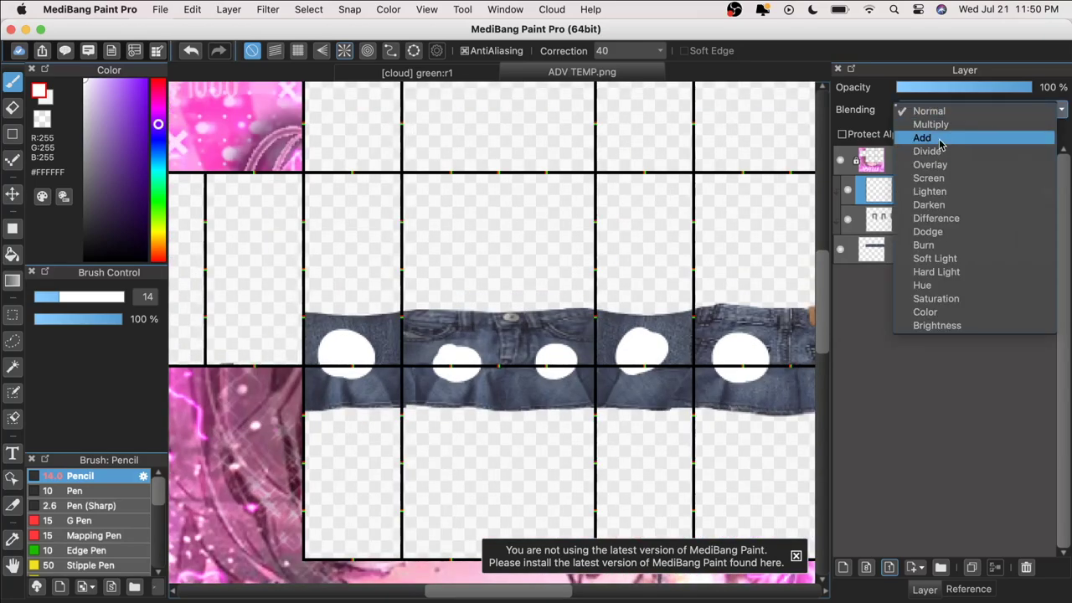
pyautogui.click(921, 137)
pyautogui.click(229, 9)
pyautogui.moveTo(957, 90); pyautogui.dragTo(935, 93)
# - Apply a Gaussian Blur to the white spots on Layer6 so they spread into soft highlights
pyautogui.click(268, 9)
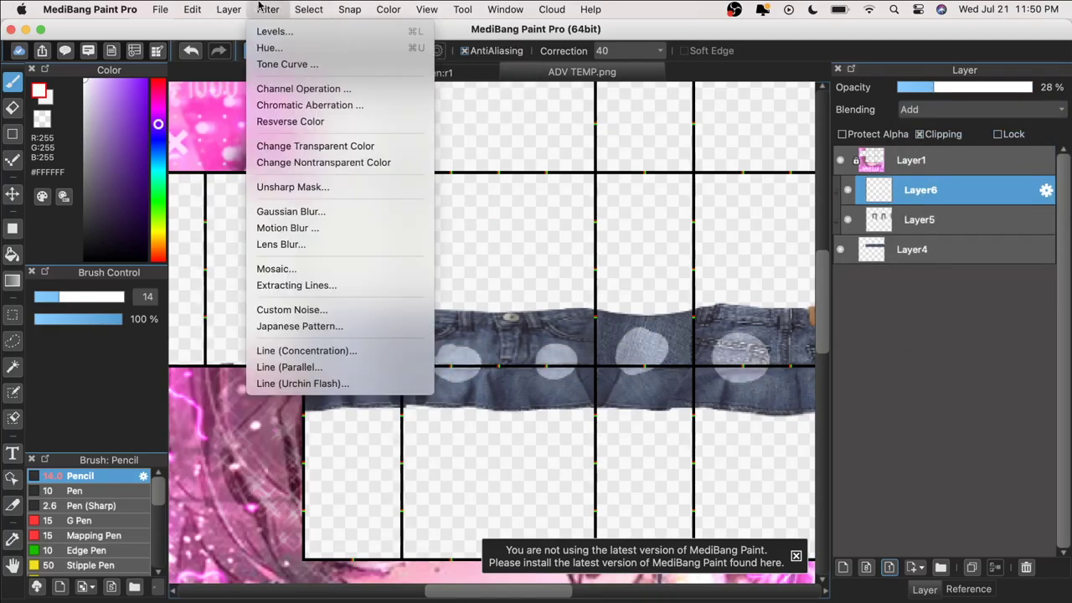
pyautogui.click(303, 214)
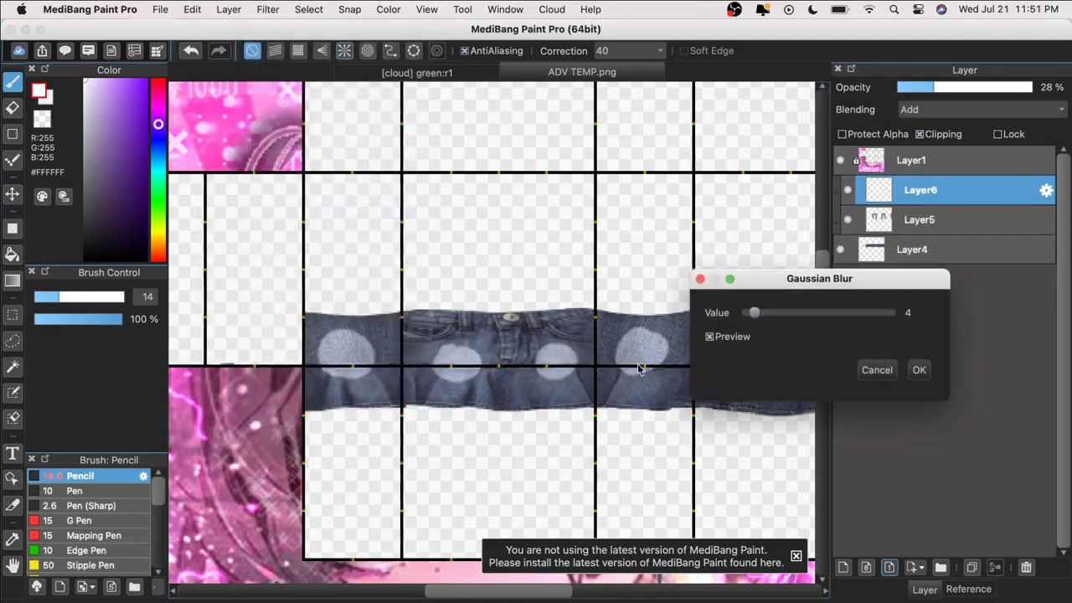
pyautogui.moveTo(761, 313); pyautogui.dragTo(758, 313)
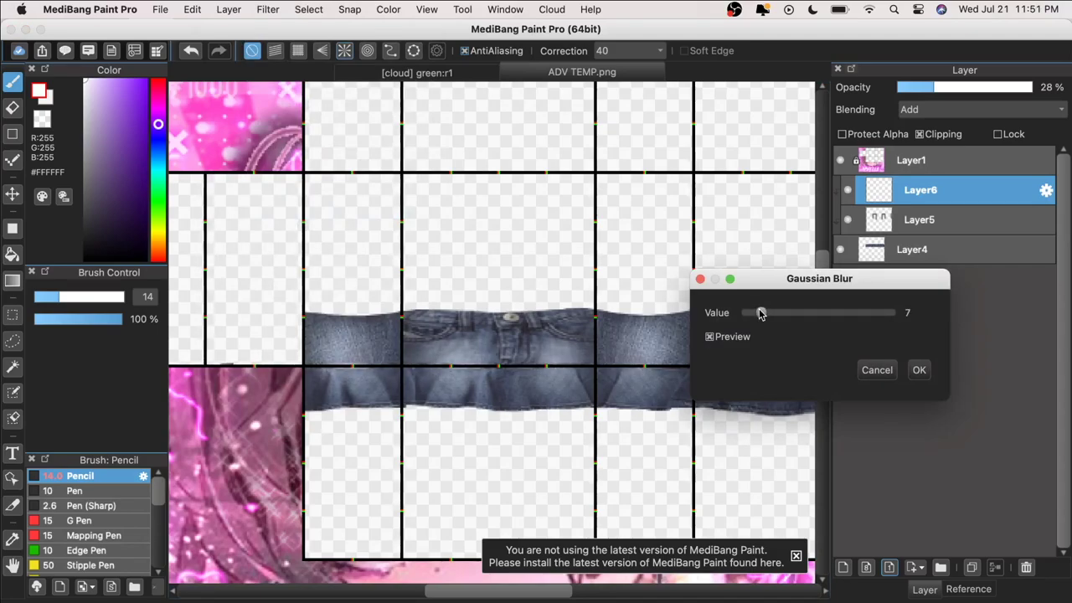
pyautogui.moveTo(761, 313); pyautogui.dragTo(764, 314)
pyautogui.click(919, 370)
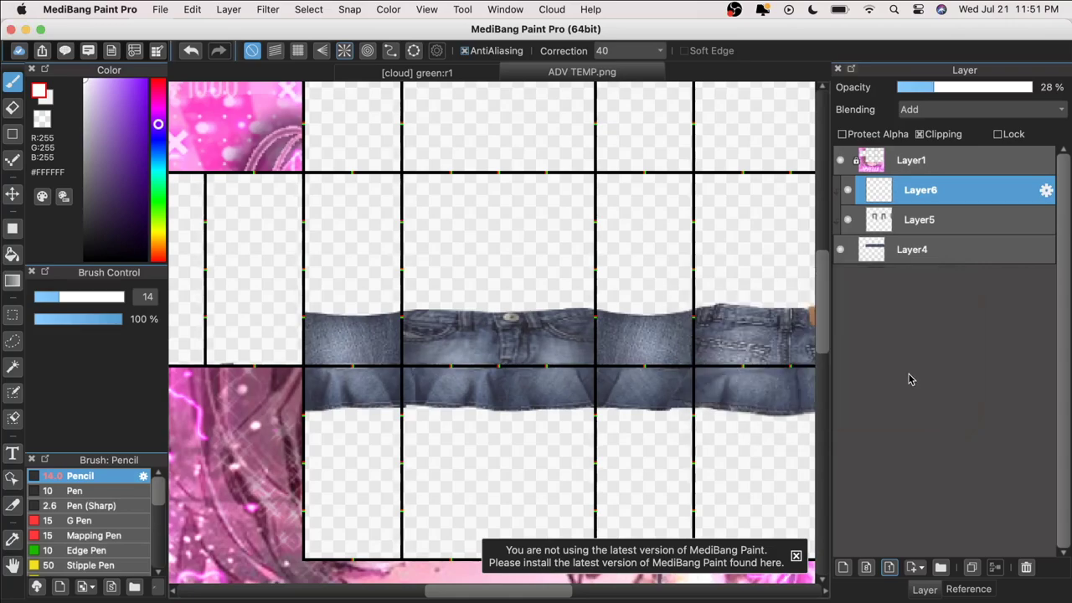
# - Reduce the opacity of the highlight layer to 22%
pyautogui.press('super+minus')
pyautogui.press('super+minus')
pyautogui.press('super+plus')
pyautogui.press('super+plus')
pyautogui.press('super+plus')
pyautogui.moveTo(943, 92); pyautogui.dragTo(924, 92)
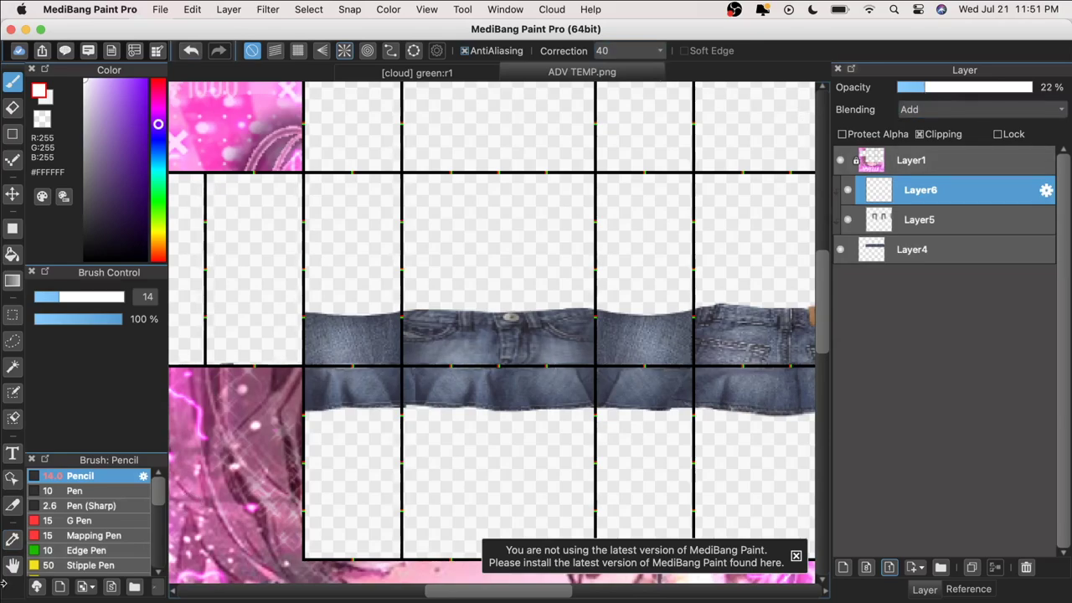
# - Inspect the shaded and highlighted skirt across the front, side and back panels of the template
pyautogui.click(12, 566)
pyautogui.moveTo(440, 495); pyautogui.dragTo(347, 469)
pyautogui.rightClick(359, 465)
pyautogui.press('super+minus')
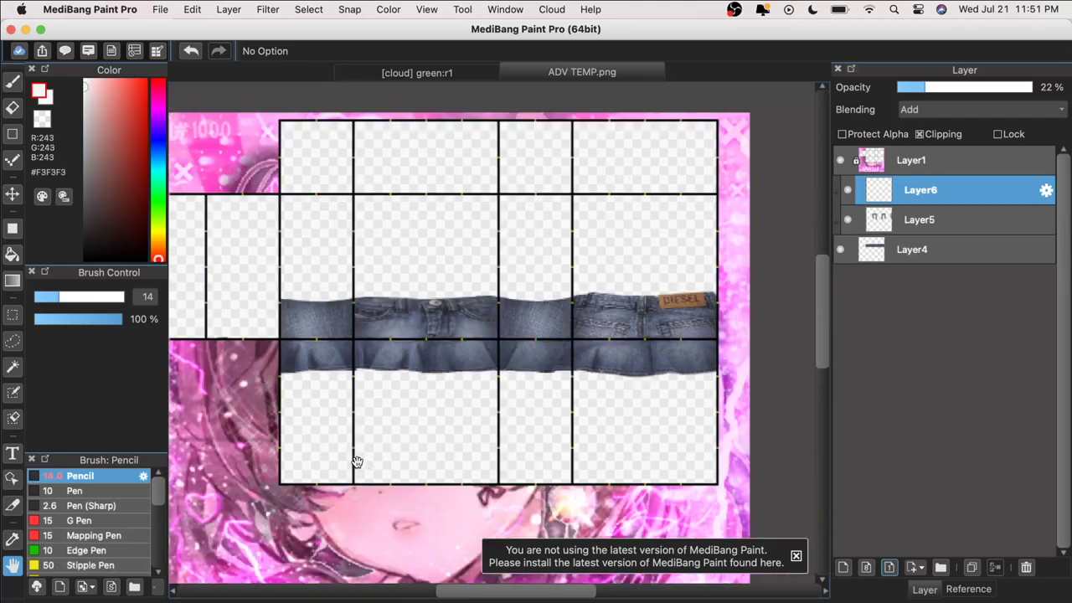
pyautogui.click(13, 81)
pyautogui.press('super+minus')
pyautogui.press('super+plus')
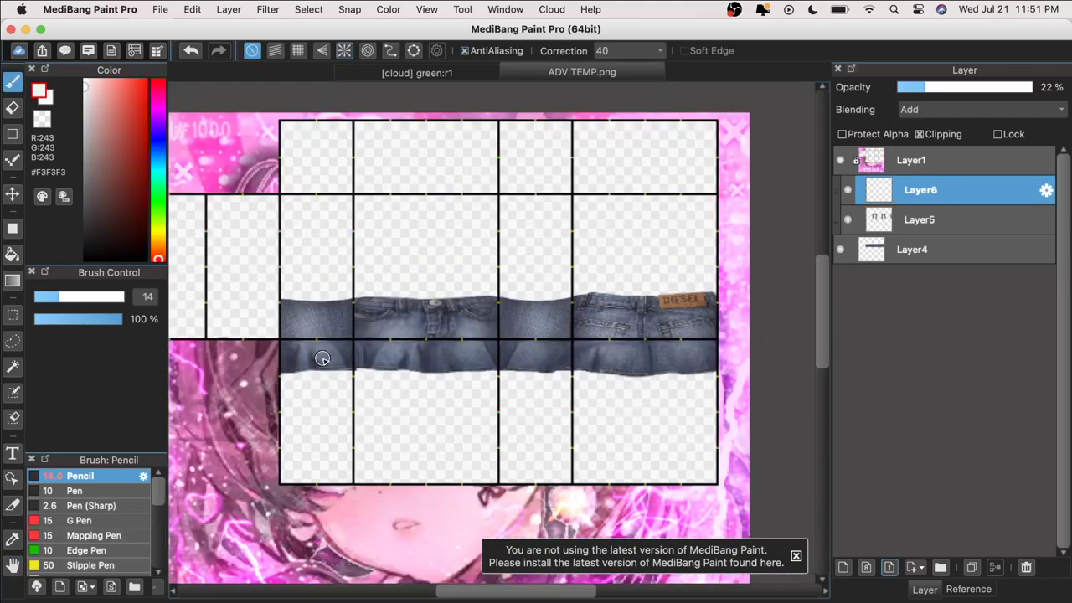
pyautogui.scroll(2, 628, 392)
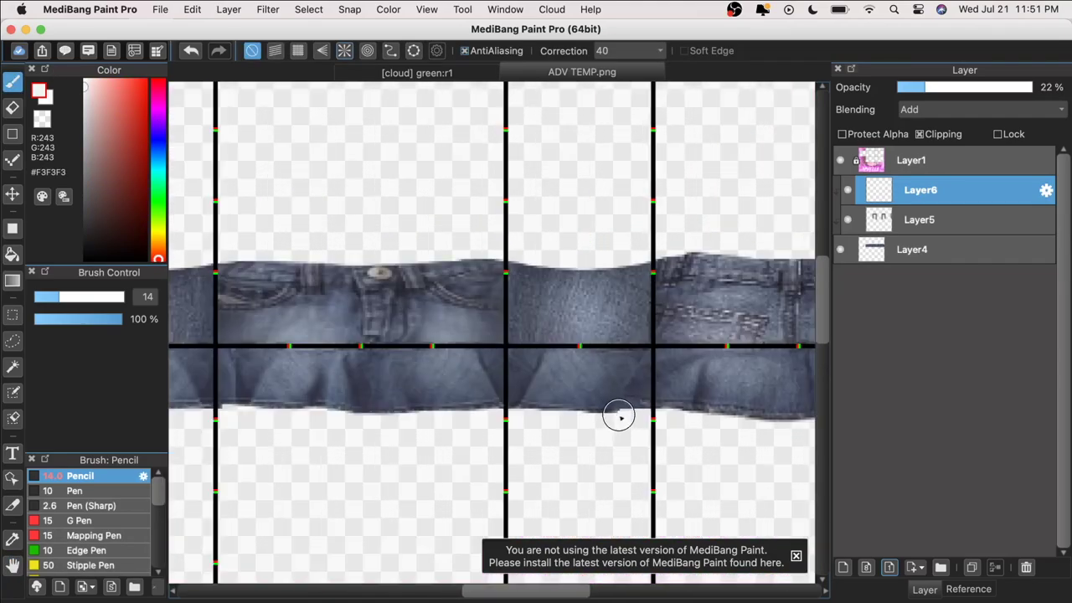
# - Erase part of the ruffle hem on Layer4 with the 12.8 px eraser, where the side panel meets the back panel
pyautogui.click(951, 250)
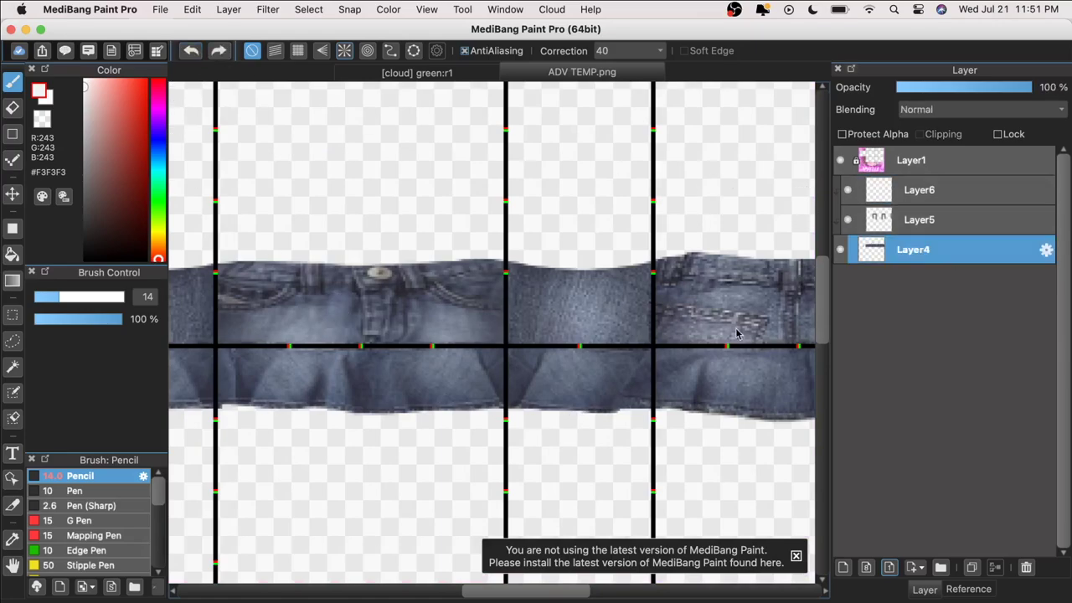
pyautogui.press('e')
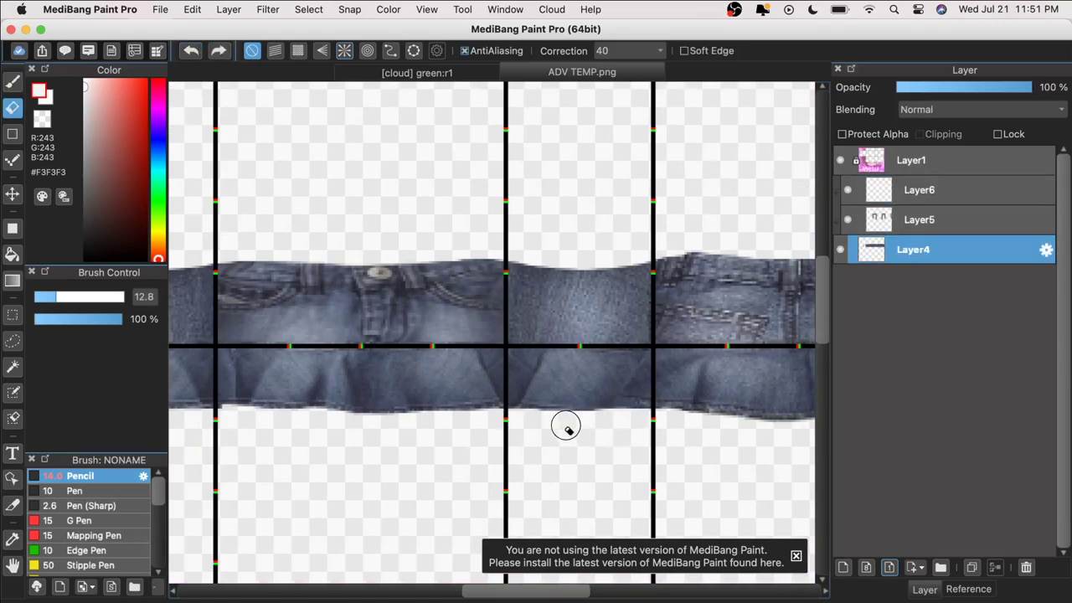
pyautogui.moveTo(640, 417); pyautogui.dragTo(651, 417)
pyautogui.press('super+minus')
pyautogui.press('super+minus')
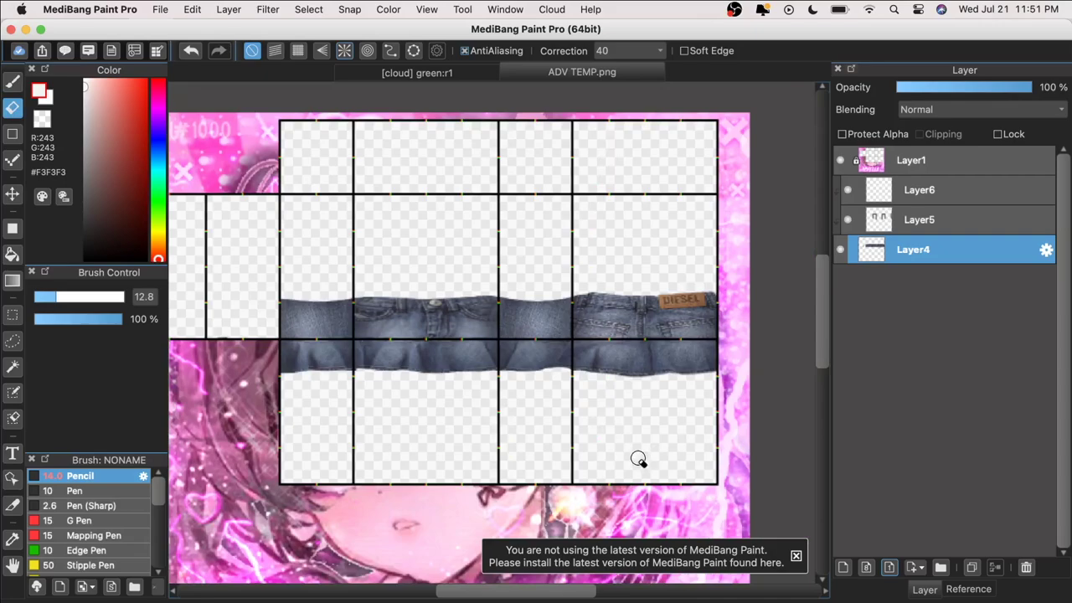
# - Merge the shading layer Layer5 and the highlight layer Layer6 down into the skirt on Layer4
pyautogui.press('super+plus')
pyautogui.press('super+minus')
pyautogui.scroll(1, 276, 268)
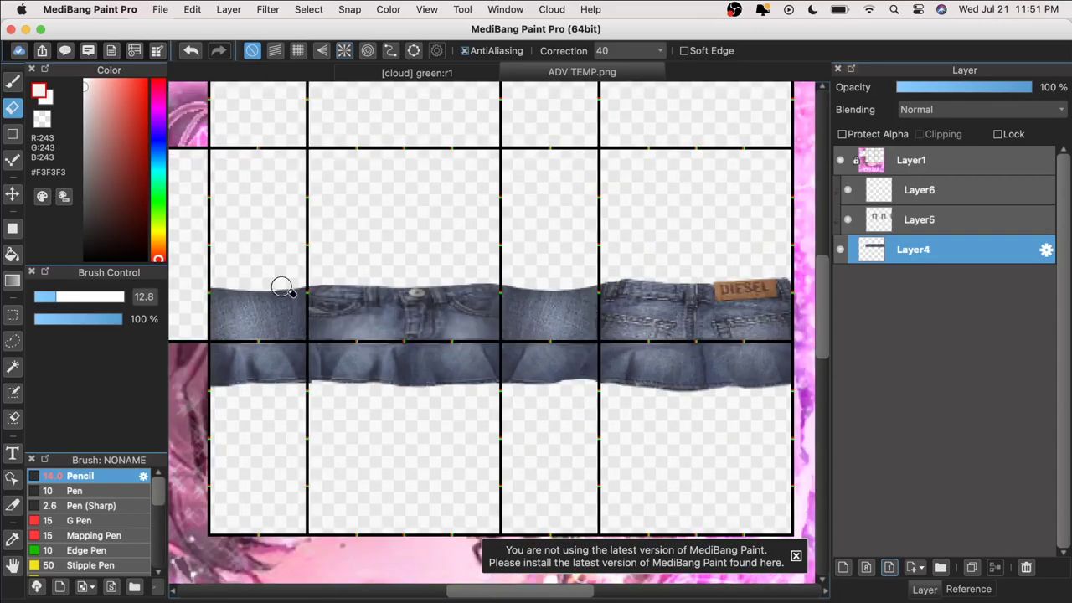
pyautogui.scroll(-1, 433, 265)
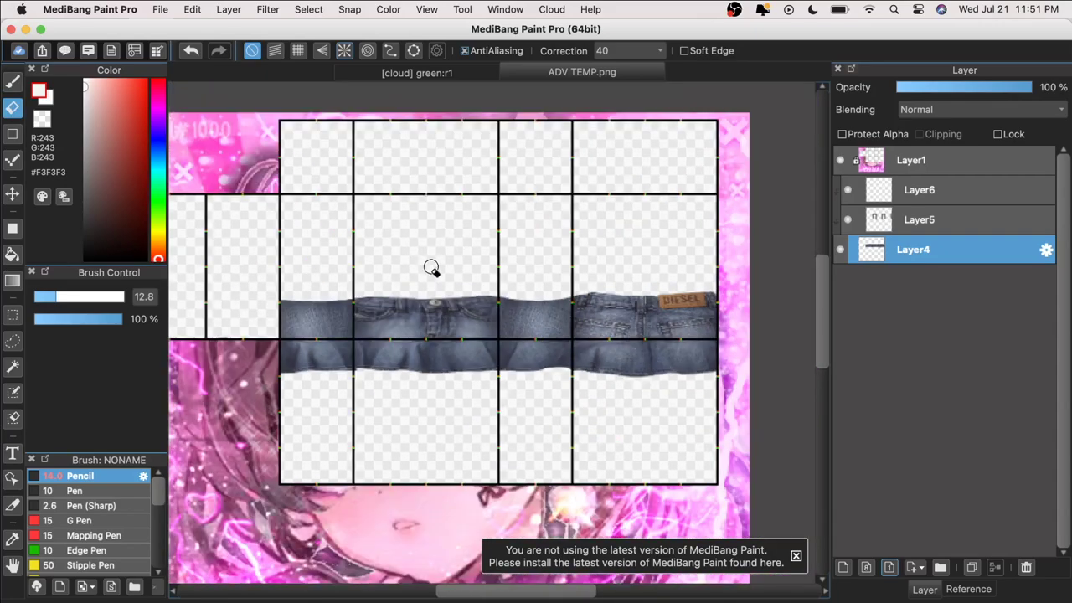
pyautogui.scroll(1, 432, 259)
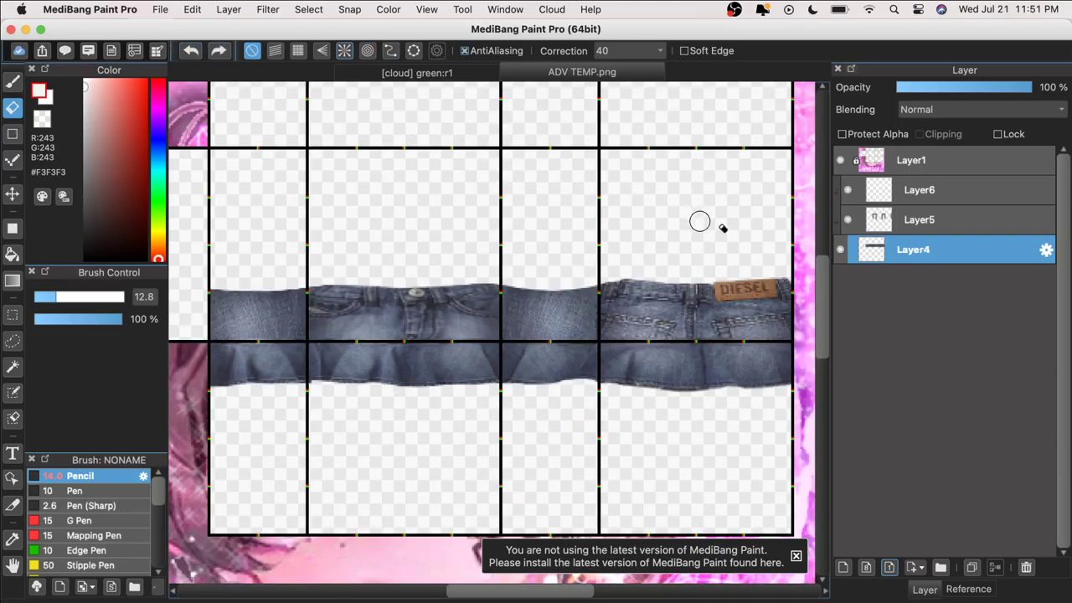
pyautogui.scroll(-1, 699, 223)
pyautogui.click(940, 225)
pyautogui.click(1026, 567)
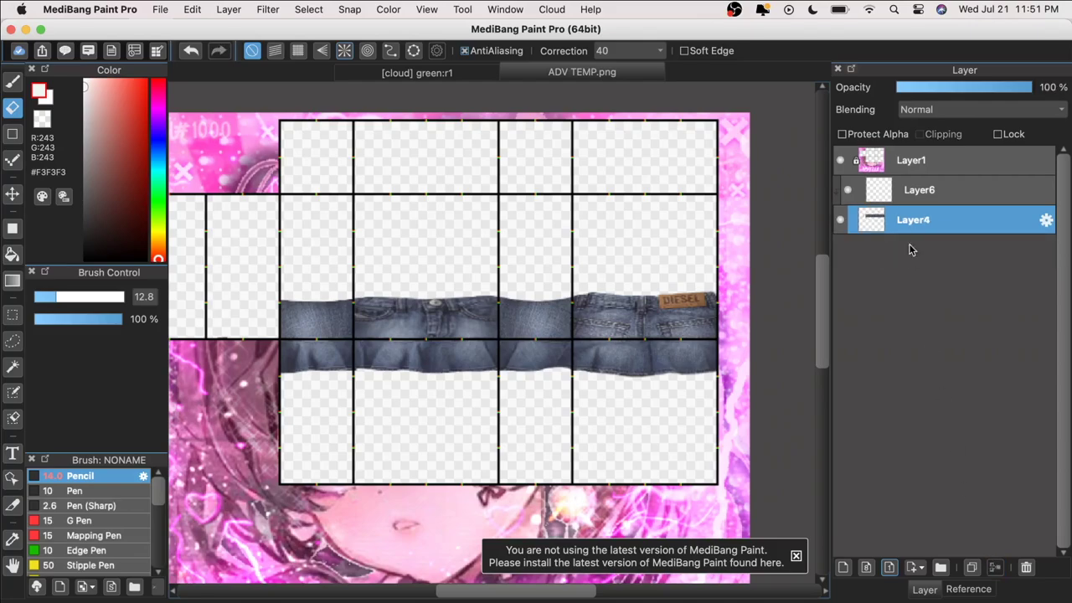
pyautogui.click(924, 195)
pyautogui.click(995, 566)
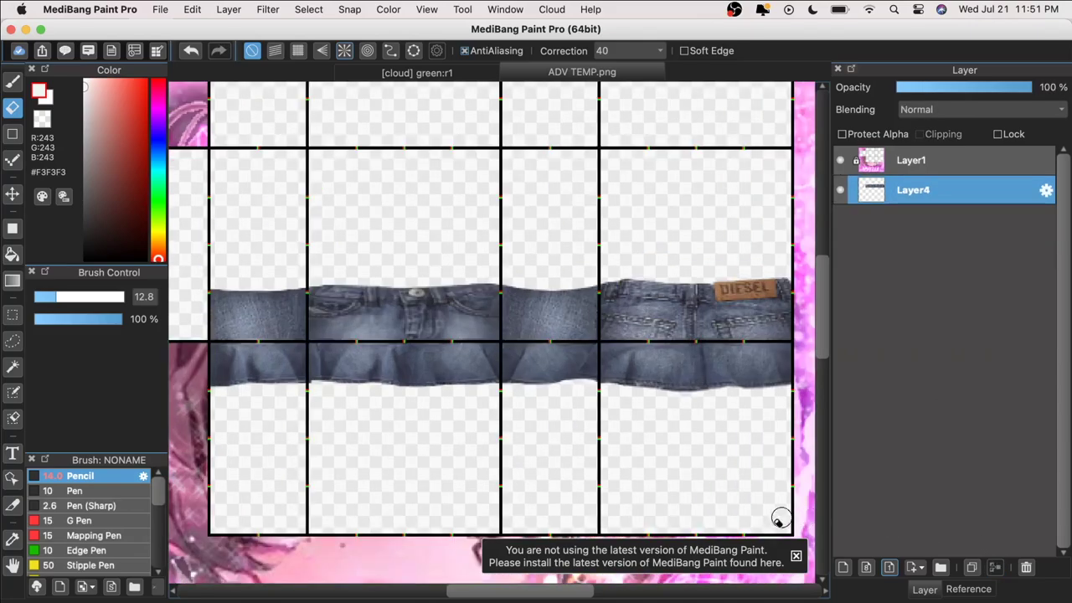
# - Transform the whole skirt on Layer4 to make it slightly shorter, keeping its seam on the template's horizontal guide line
pyautogui.press('super+t')
pyautogui.moveTo(479, 208); pyautogui.dragTo(478, 228)
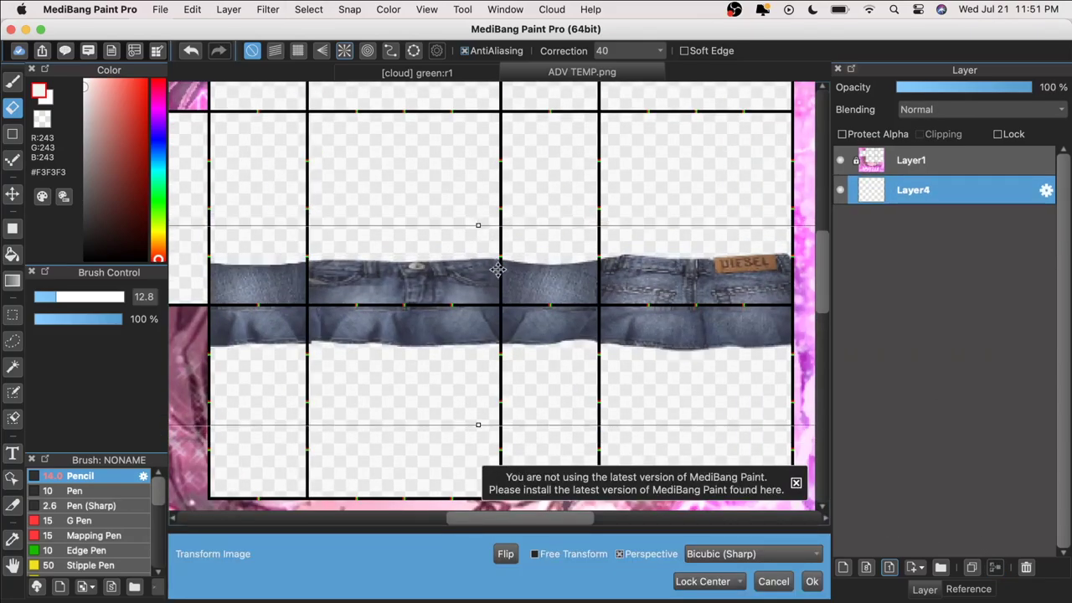
pyautogui.moveTo(501, 286); pyautogui.dragTo(502, 283)
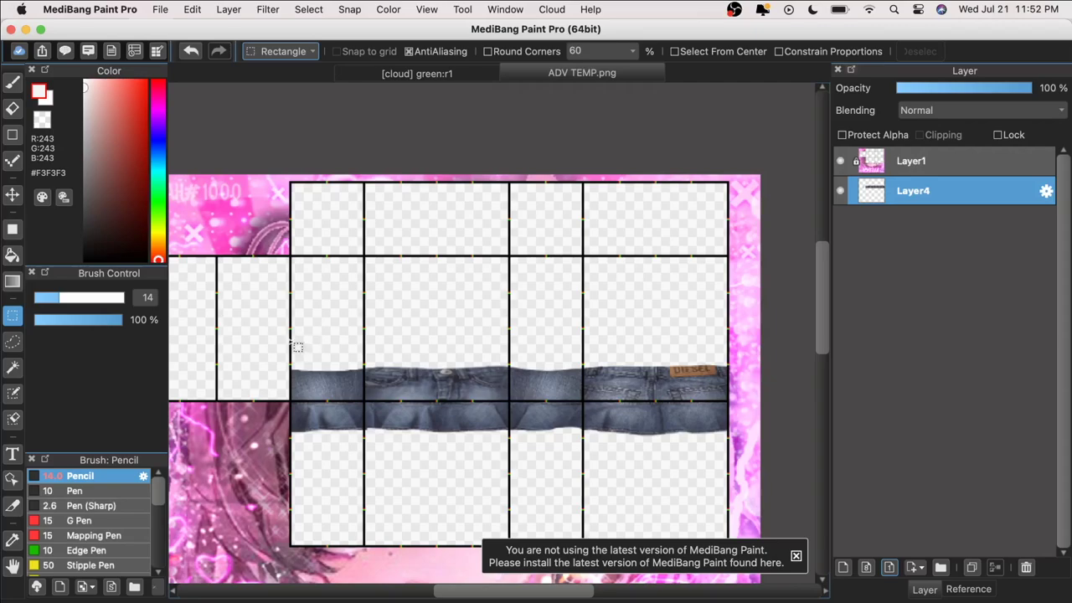
# - Select the denim section above the ruffle and squash it downward with Free Transform, keeping its lower edge on the guide line
pyautogui.moveTo(290, 340); pyautogui.dragTo(744, 402)
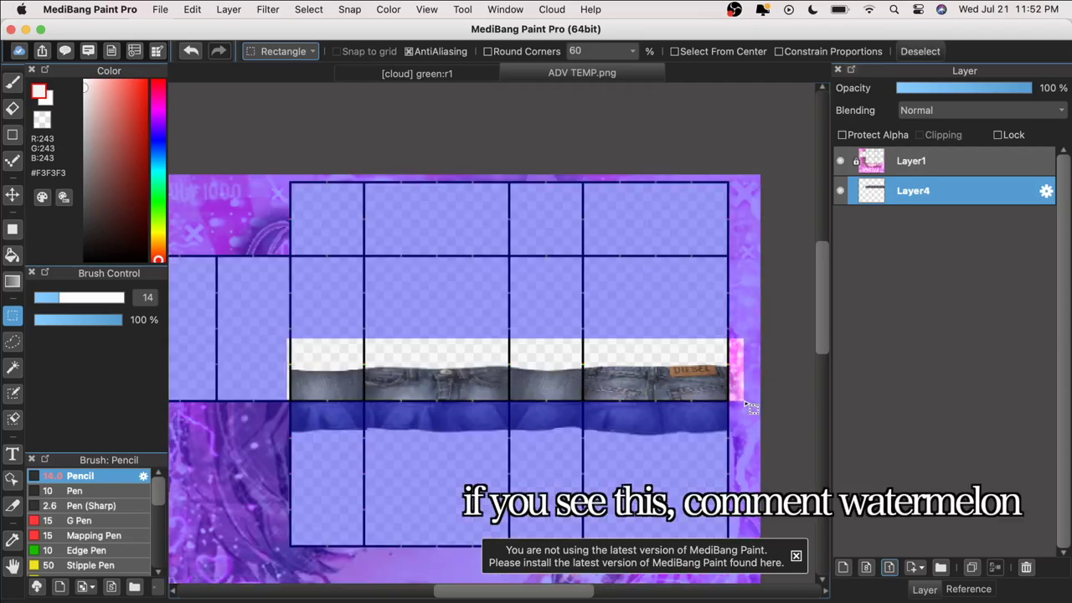
pyautogui.press('super+t')
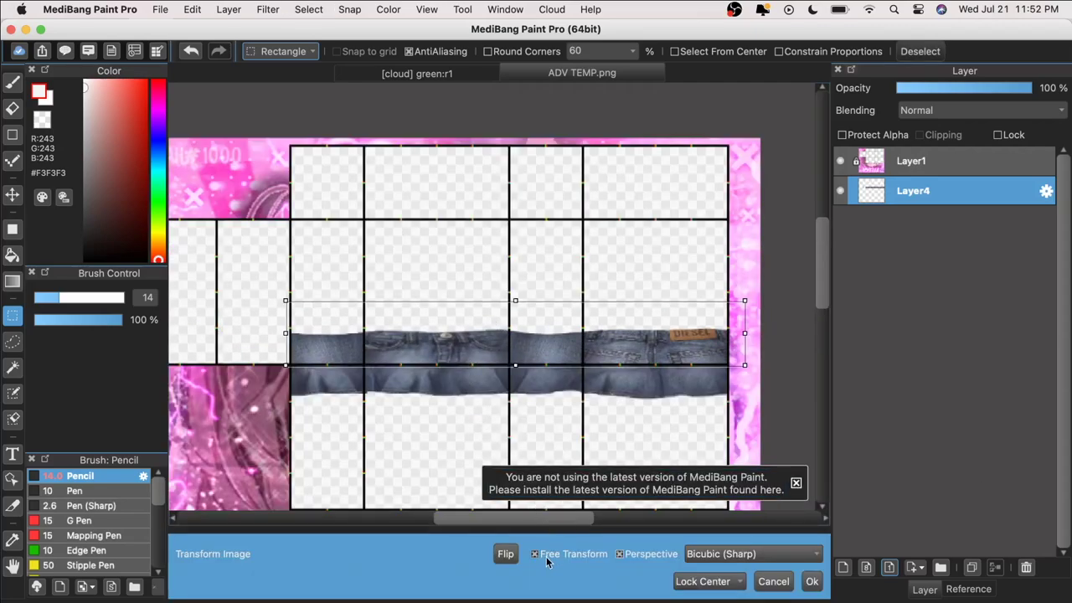
pyautogui.moveTo(516, 301); pyautogui.dragTo(517, 309)
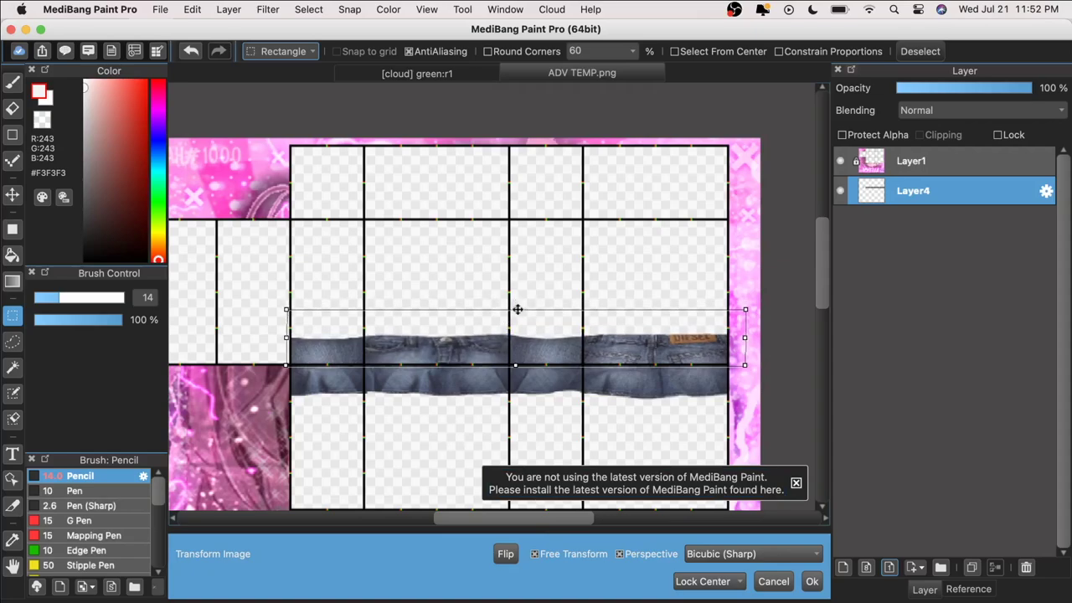
pyautogui.click(805, 579)
pyautogui.press('super+d')
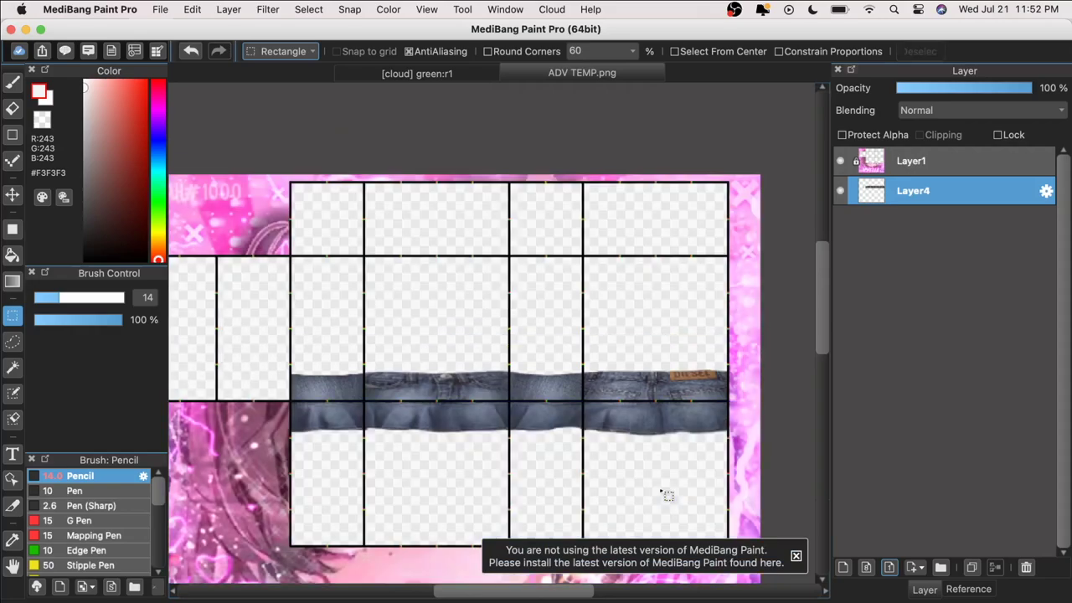
# - Set the eraser size to 4.1 px for fine trimming along the skirt's edges
pyautogui.press('super+minus')
pyautogui.press('super+plus')
pyautogui.press('super+plus')
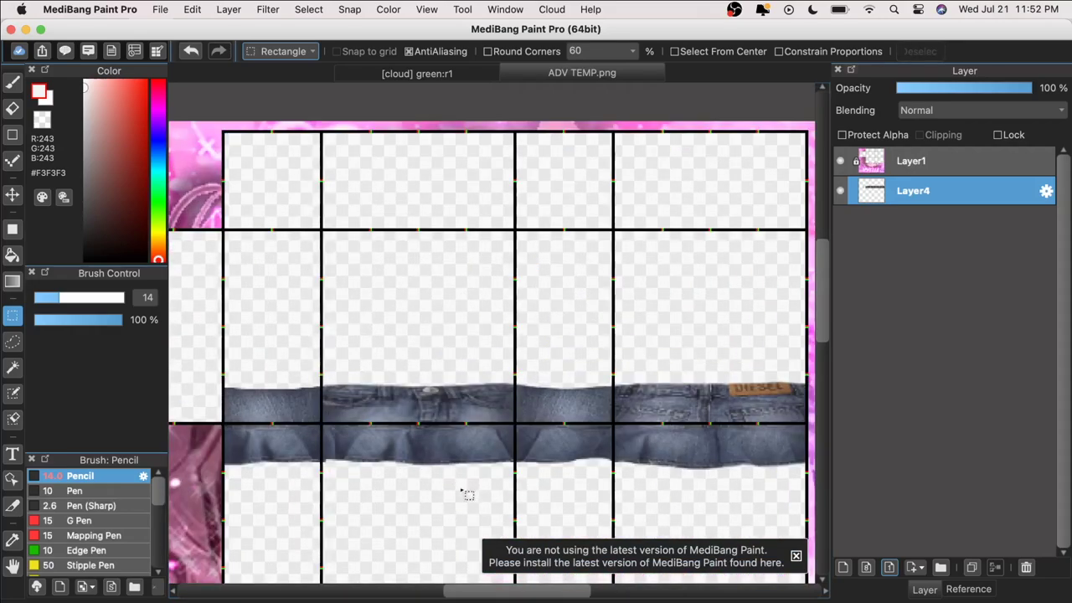
pyautogui.press('super+plus')
pyautogui.press('super+minus')
pyautogui.press('super+minus')
pyautogui.press('super+plus')
pyautogui.click(12, 566)
pyautogui.moveTo(693, 359); pyautogui.dragTo(679, 273)
pyautogui.press('super+plus')
pyautogui.click(13, 109)
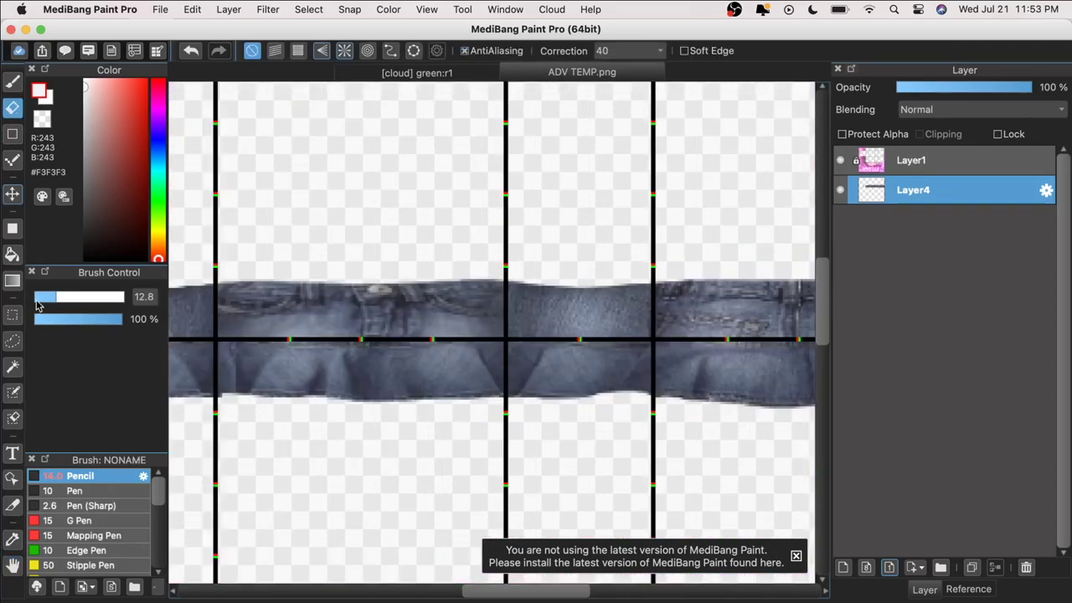
pyautogui.press('super+plus')
pyautogui.moveTo(44, 297); pyautogui.dragTo(40, 298)
# - Try trimming the front ruffle's hem with the 4.1 px eraser and undo the last stroke
pyautogui.scroll(1, 256, 471)
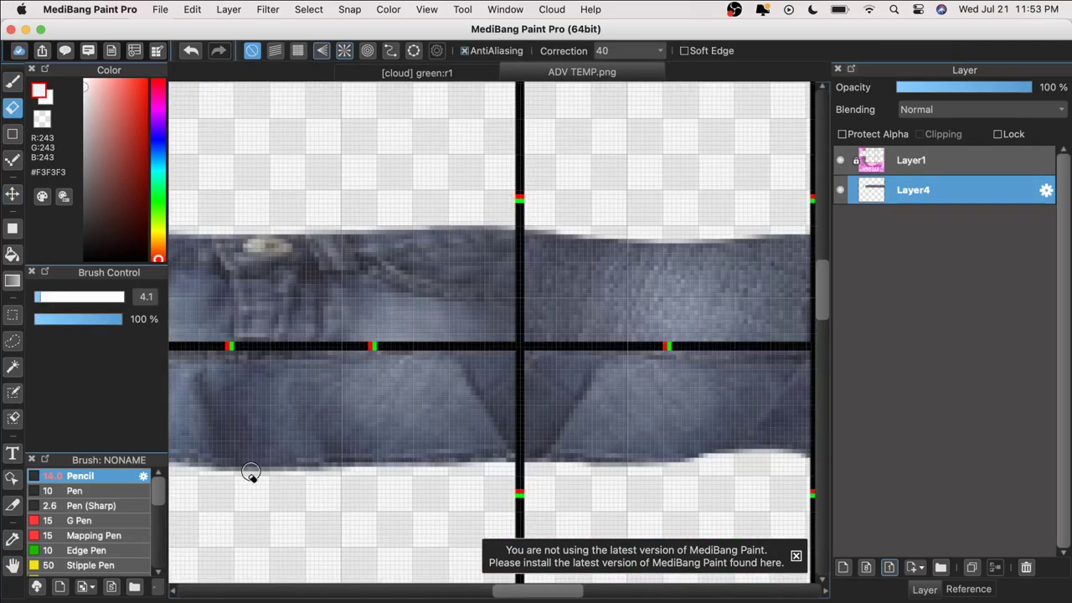
pyautogui.scroll(-2, 391, 469)
pyautogui.scroll(1, 306, 423)
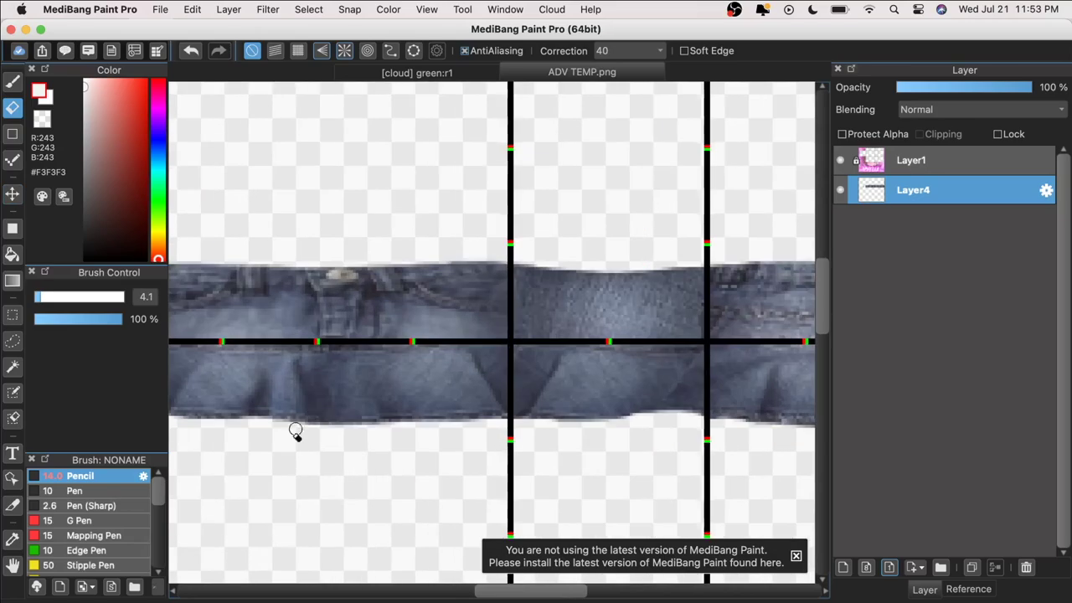
pyautogui.press('super+minus')
pyautogui.press('super+minus')
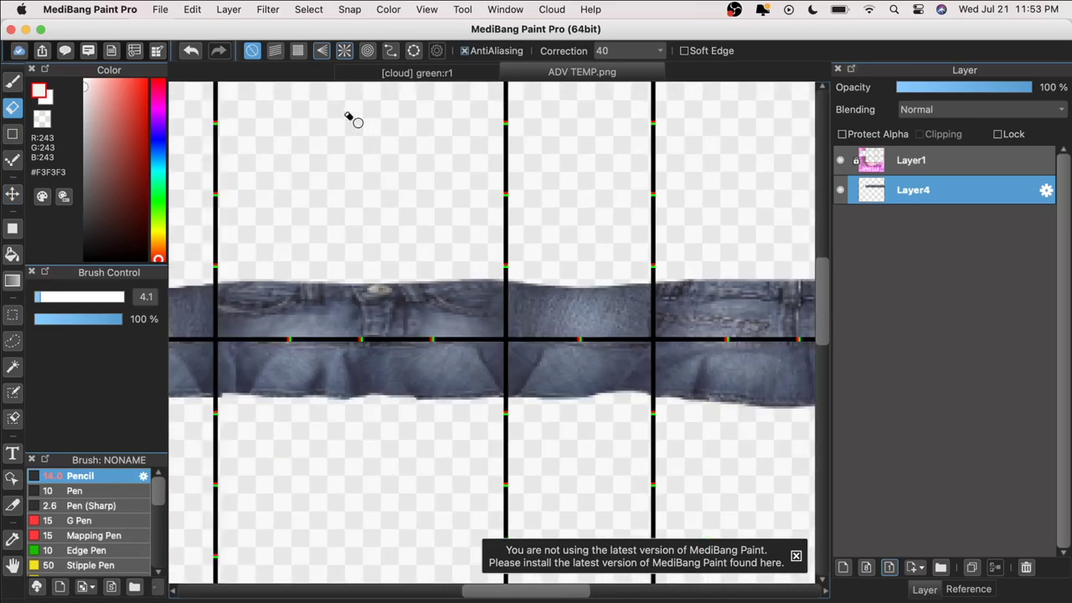
pyautogui.click(191, 51)
pyautogui.scroll(-1, 314, 404)
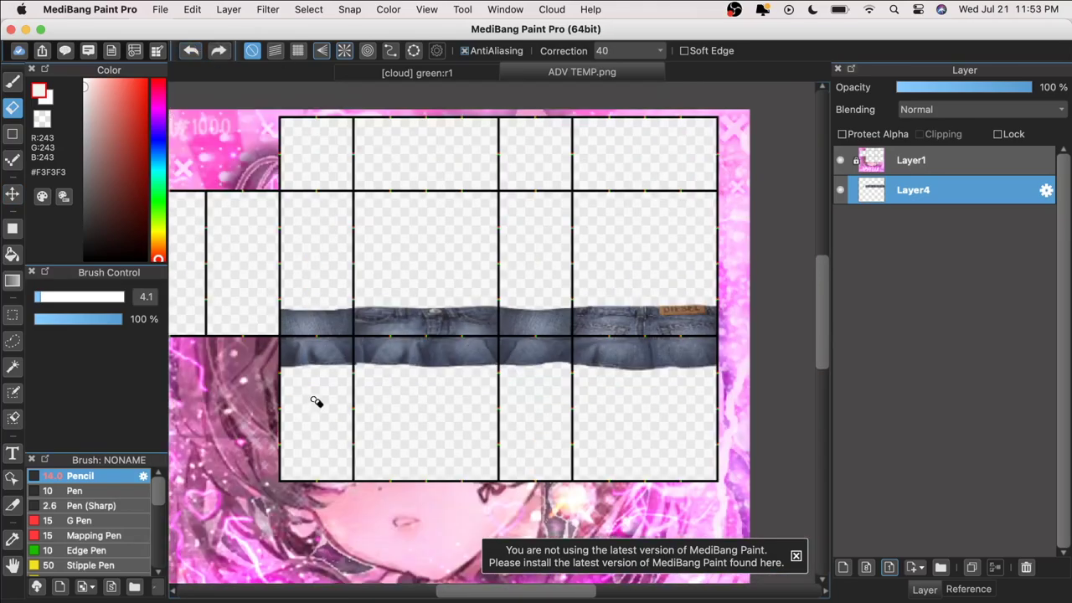
# - Switch to the [cloud] green:r1 document and examine its striped top and ruffled denim skirt
pyautogui.click(11, 568)
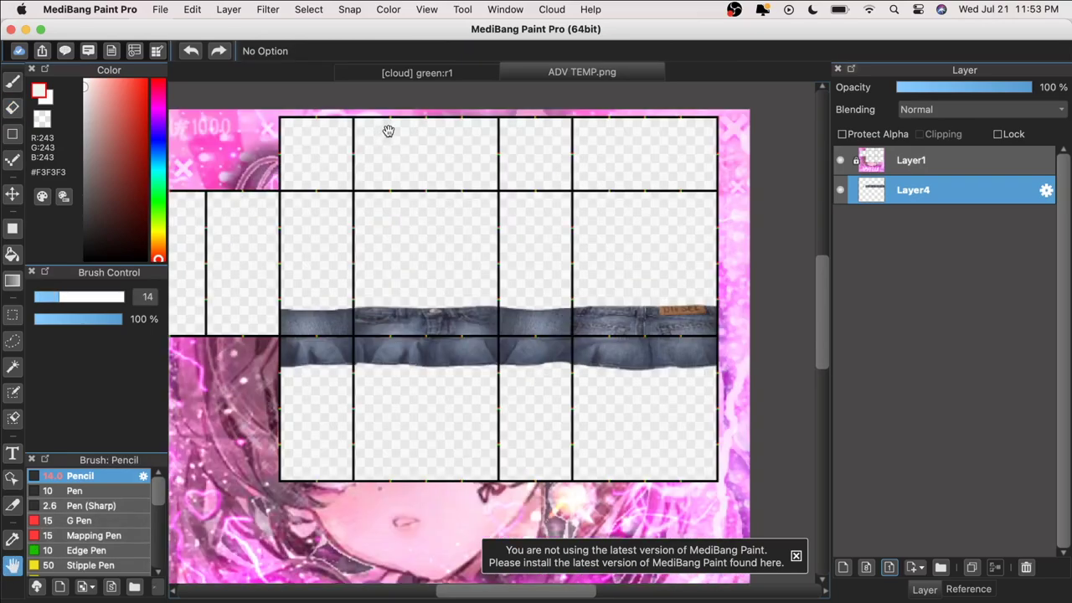
pyautogui.click(415, 77)
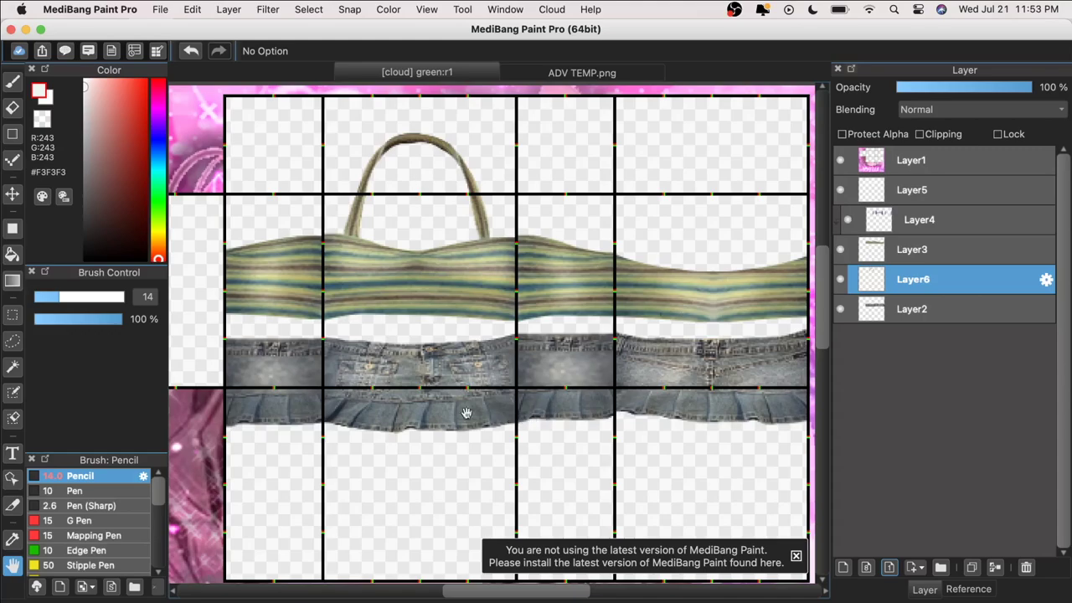
pyautogui.scroll(-1, 435, 361)
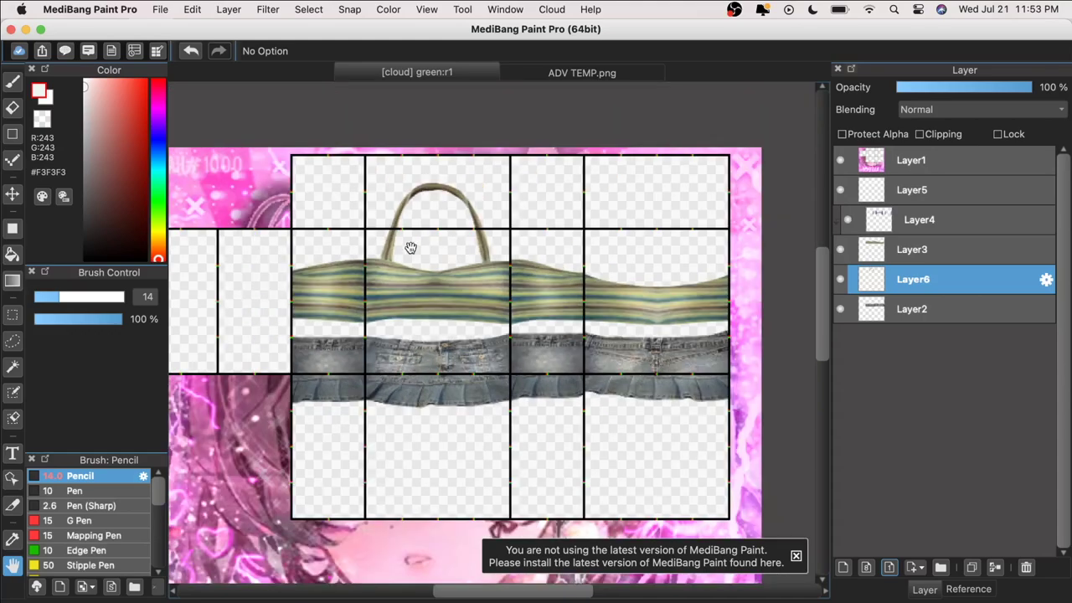
pyautogui.scroll(1, 411, 248)
# - Compare the Diesel skirt's shape and height in ADV TEMP.png with the ruffled skirt in [cloud] green:r1
pyautogui.click(556, 73)
pyautogui.scroll(1, 500, 276)
pyautogui.scroll(-1, 499, 277)
pyautogui.scroll(-1, 499, 276)
pyautogui.scroll(2, 499, 275)
pyautogui.scroll(-1, 499, 270)
pyautogui.scroll(1, 498, 269)
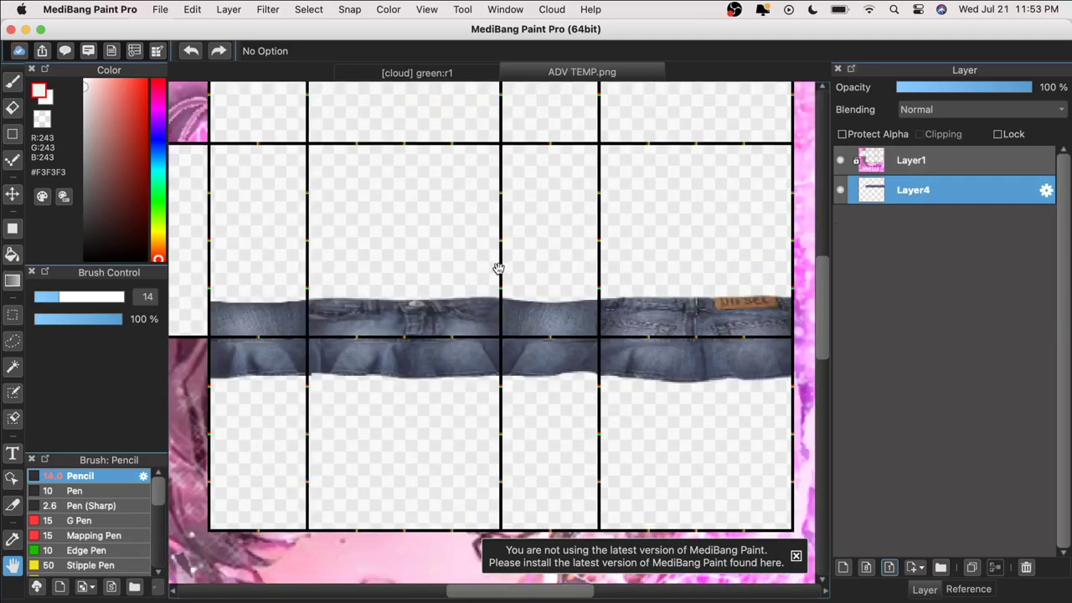
pyautogui.scroll(1, 497, 273)
pyautogui.scroll(-2, 497, 272)
pyautogui.scroll(1, 496, 270)
pyautogui.click(369, 71)
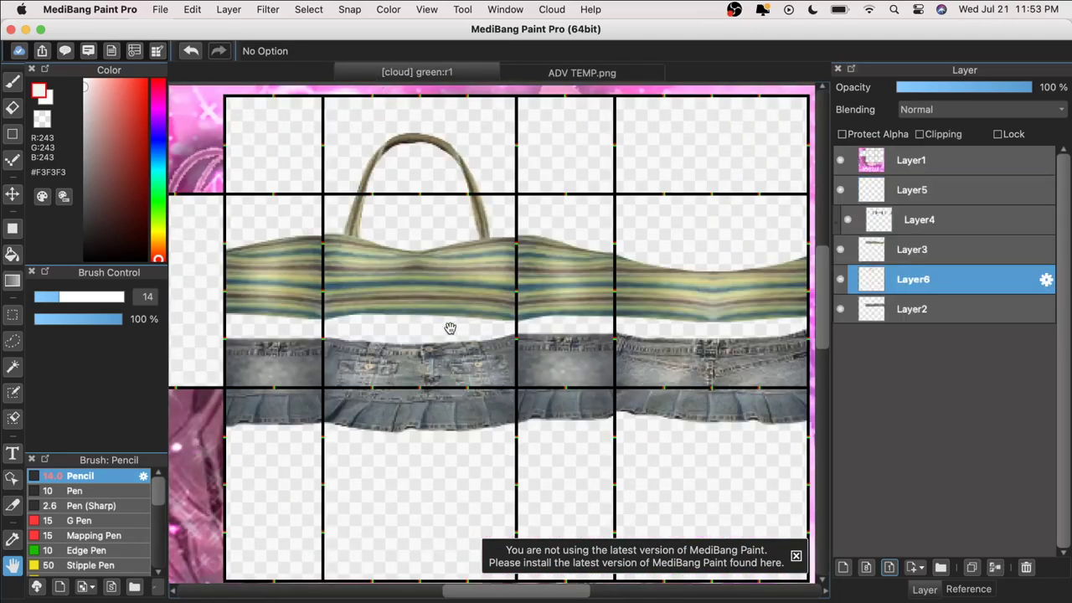
pyautogui.click(538, 74)
pyautogui.scroll(-1, 512, 367)
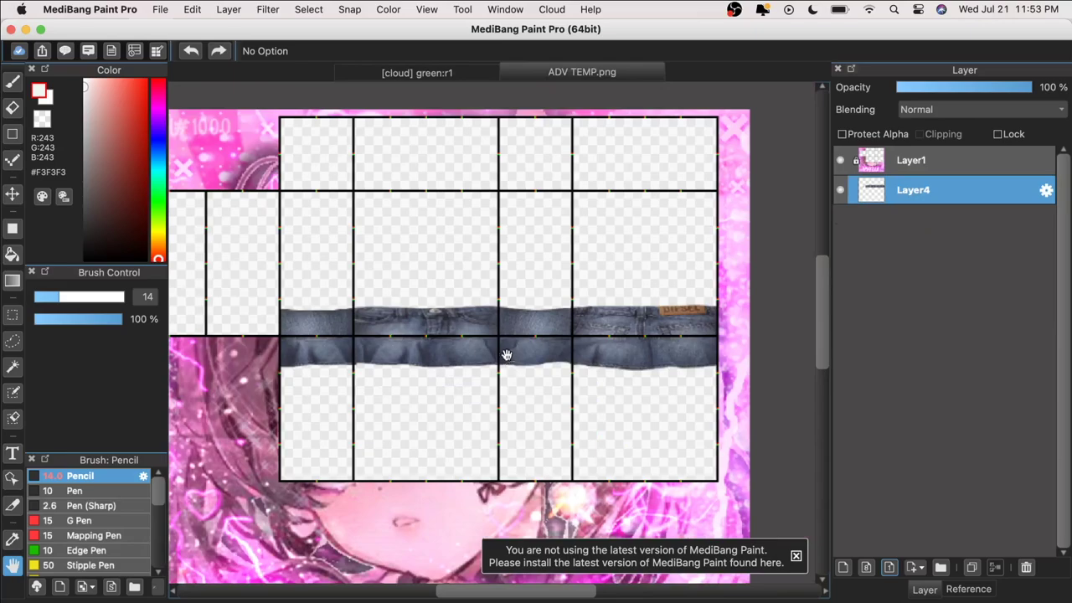
pyautogui.scroll(1, 499, 303)
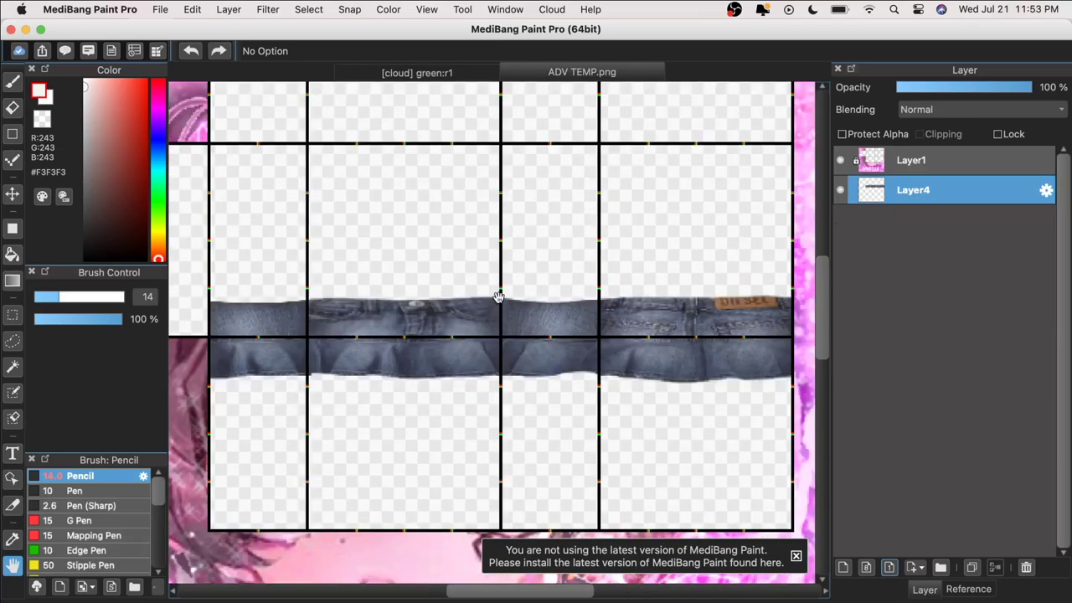
# - Dismiss the update notification and check the [cloud] green:r1 skirt once more before returning to ADV TEMP.png
pyautogui.click(795, 557)
pyautogui.scroll(-1, 792, 555)
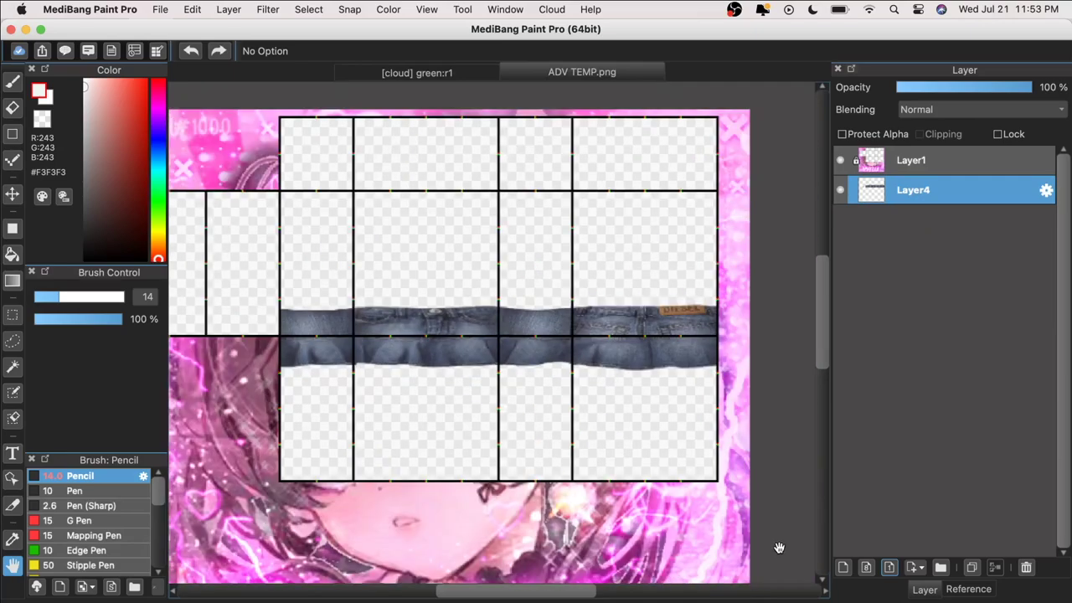
pyautogui.scroll(1, 779, 548)
pyautogui.scroll(-1, 596, 295)
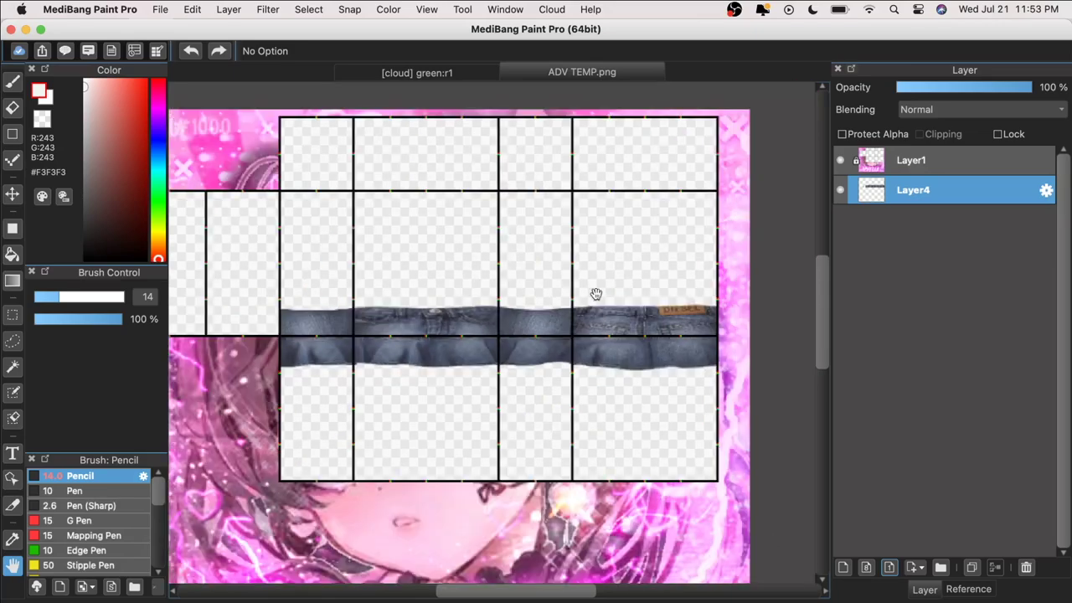
pyautogui.click(441, 78)
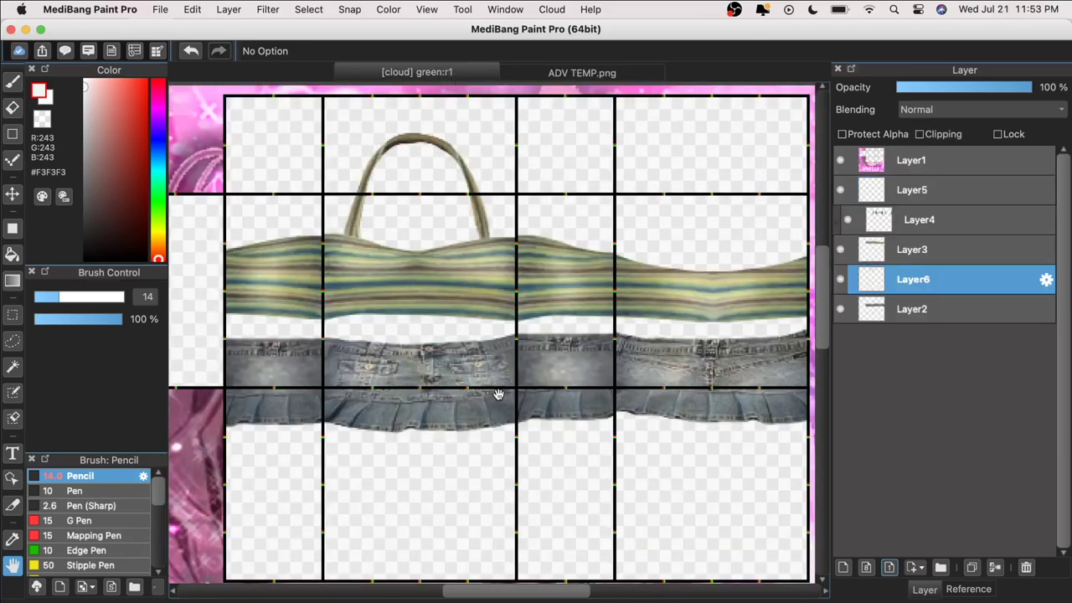
pyautogui.click(576, 76)
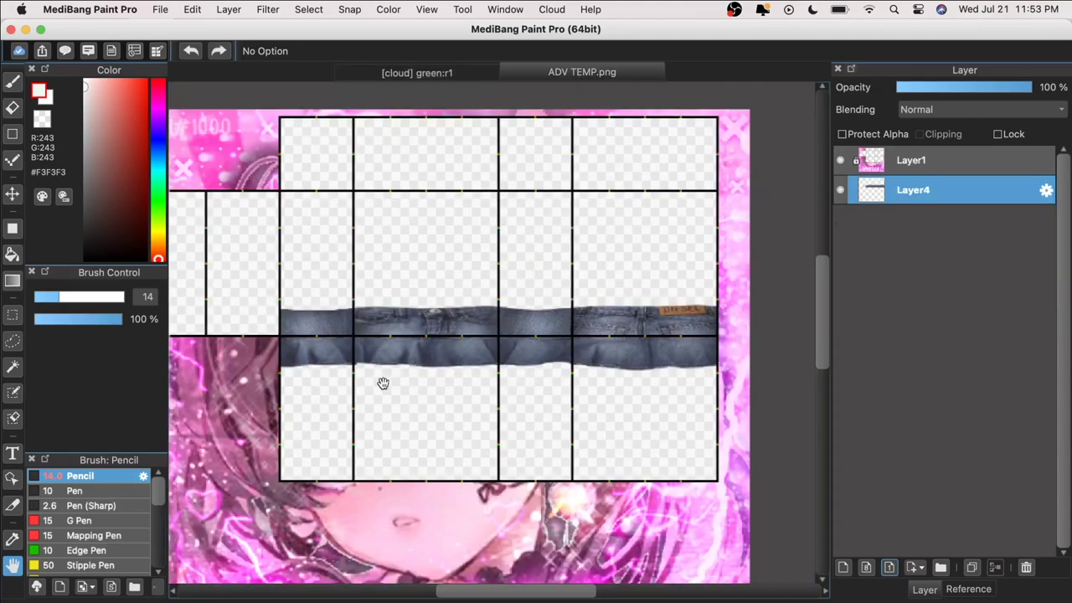
# - Trim the hem of the front ruffle on Layer4 with the 4.1 px eraser
pyautogui.press('super+plus')
pyautogui.click(19, 108)
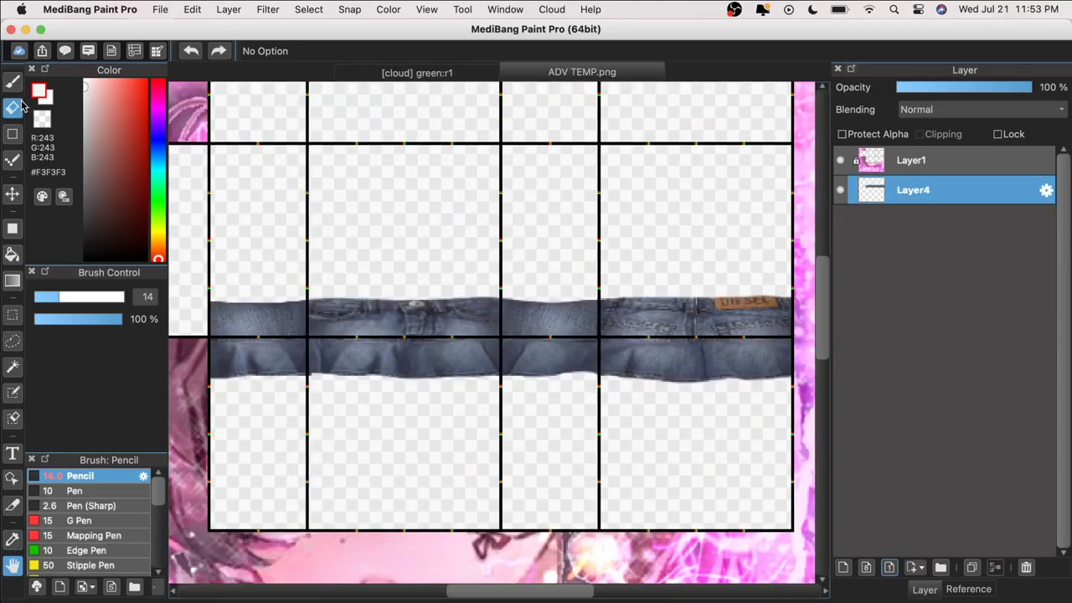
pyautogui.press('super+plus')
pyautogui.moveTo(356, 405)
pyautogui.mouseDown()
pyautogui.moveTo(399, 406)
pyautogui.moveTo(383, 402)
pyautogui.mouseUp()
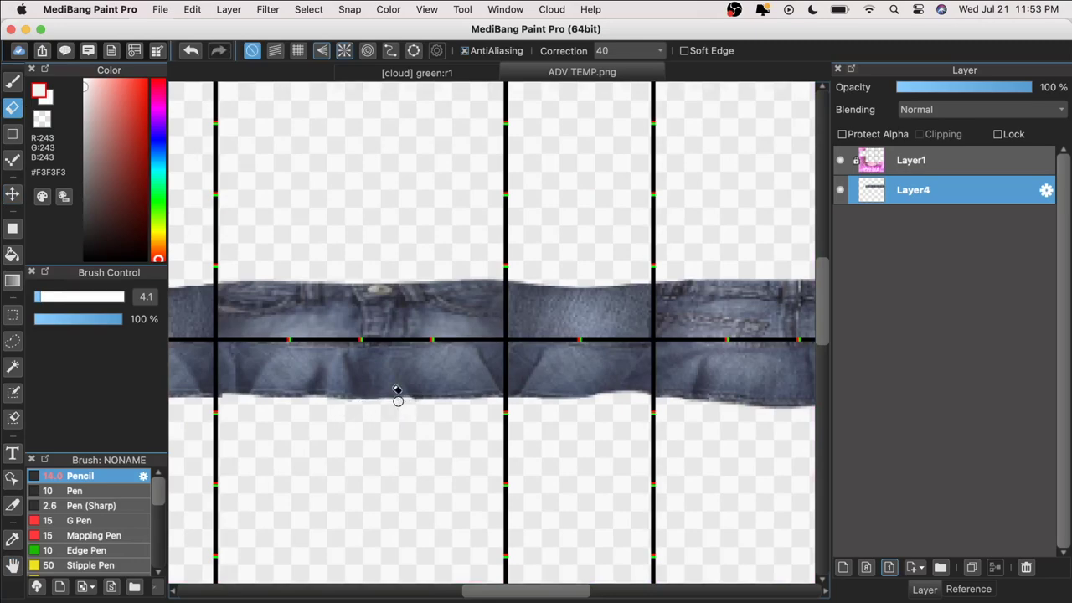
# - Try recolouring the Layer4 skirt to dark grey with saturation -100 and brightness -10, and undo the colour adjustment
pyautogui.click(283, 9)
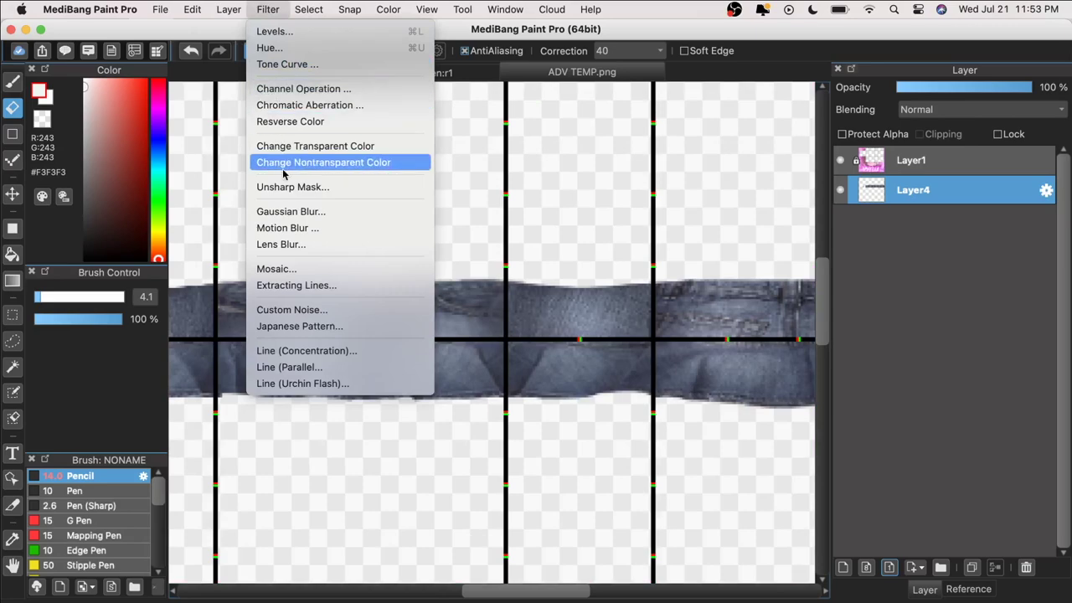
pyautogui.click(462, 172)
pyautogui.moveTo(524, 375); pyautogui.dragTo(466, 344)
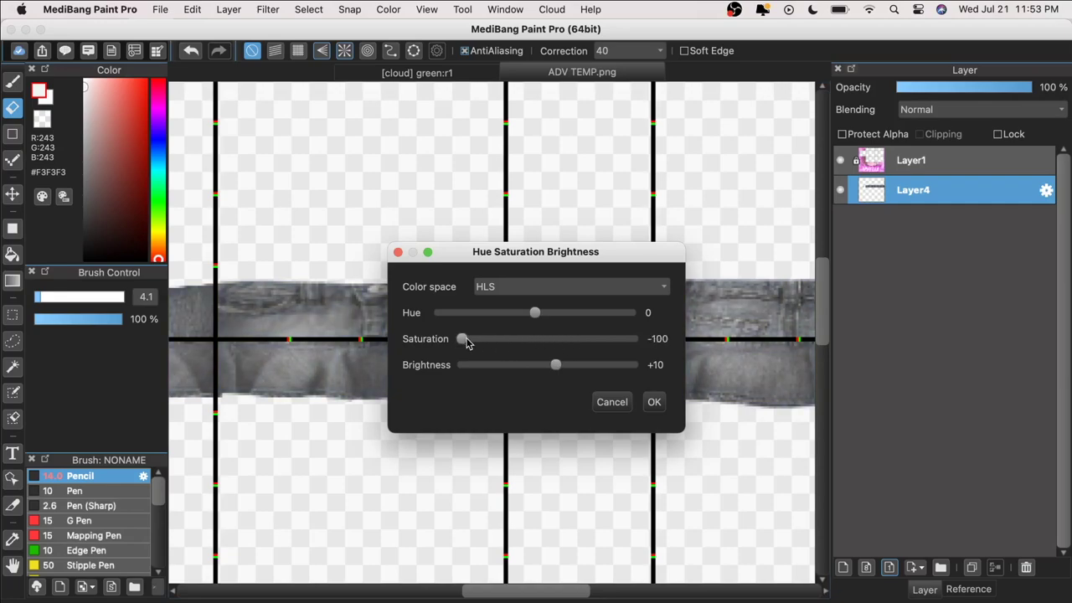
pyautogui.moveTo(555, 364); pyautogui.dragTo(540, 368)
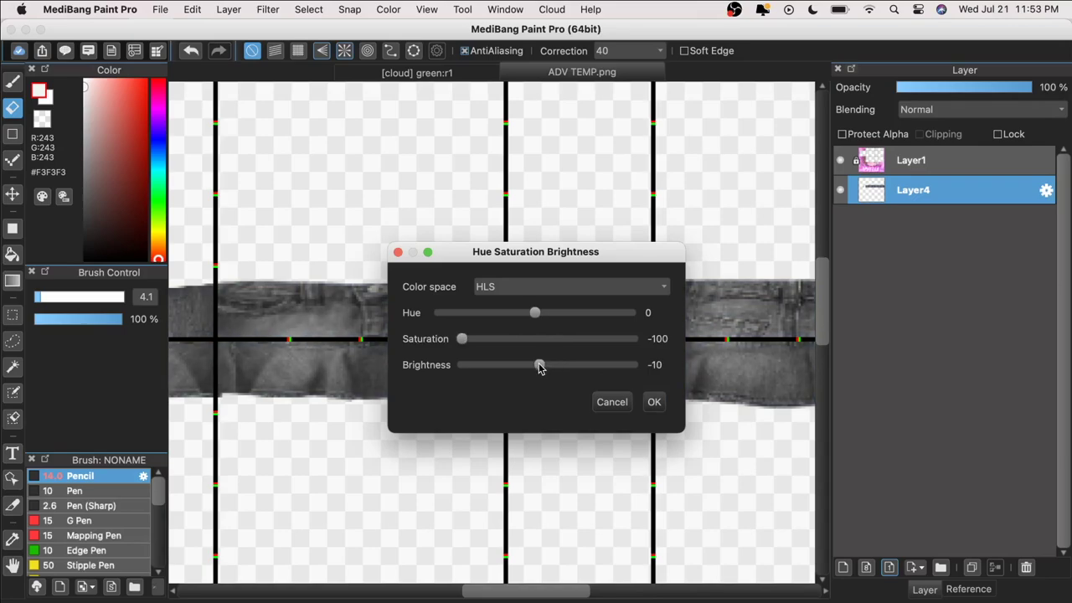
pyautogui.click(648, 404)
pyautogui.press('super+minus')
pyautogui.press('super+minus')
pyautogui.press('super+plus')
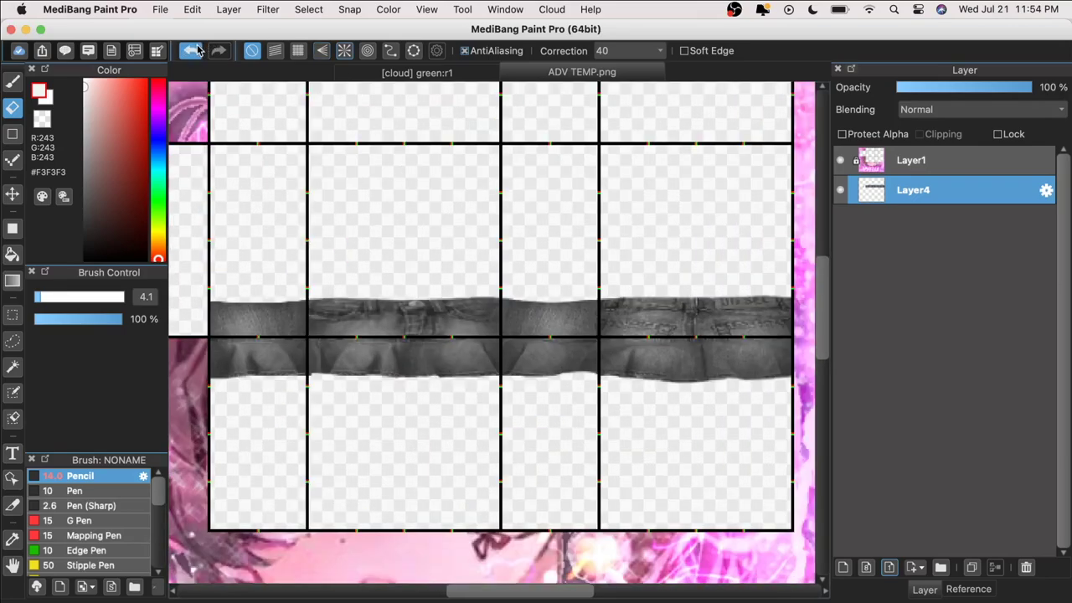
pyautogui.click(191, 50)
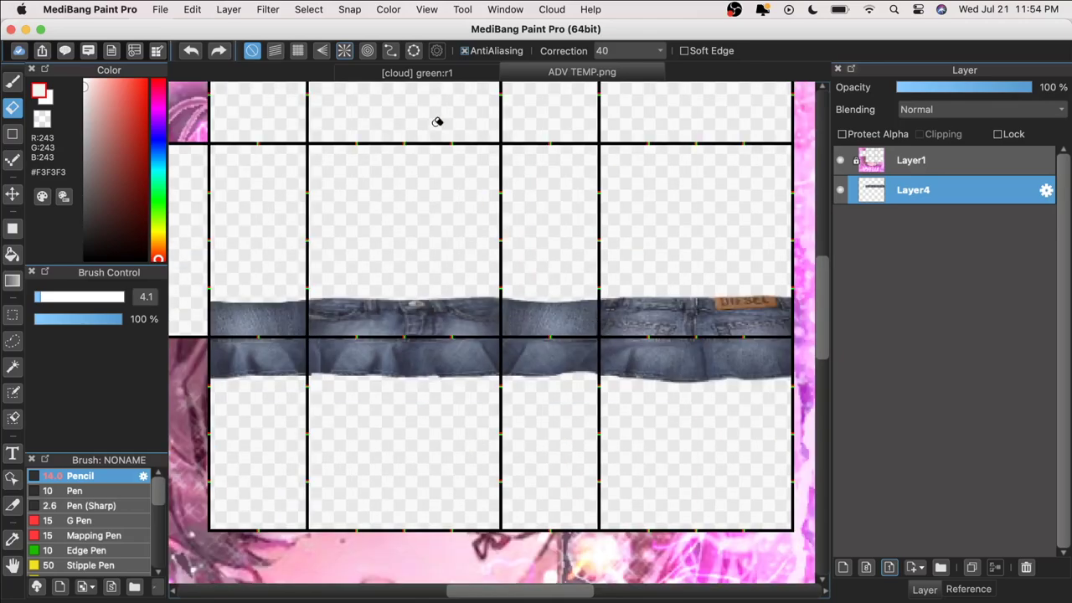
# - Compare the ruffled skirt in [cloud] green:r1 with the blue Diesel skirt in ADV TEMP.png
pyautogui.click(423, 73)
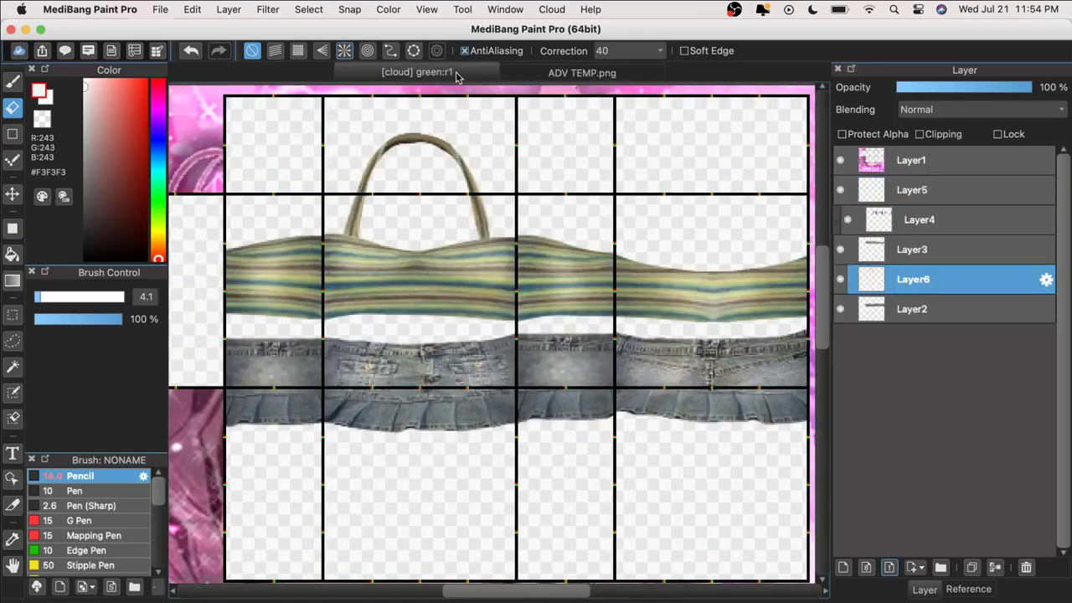
pyautogui.click(571, 75)
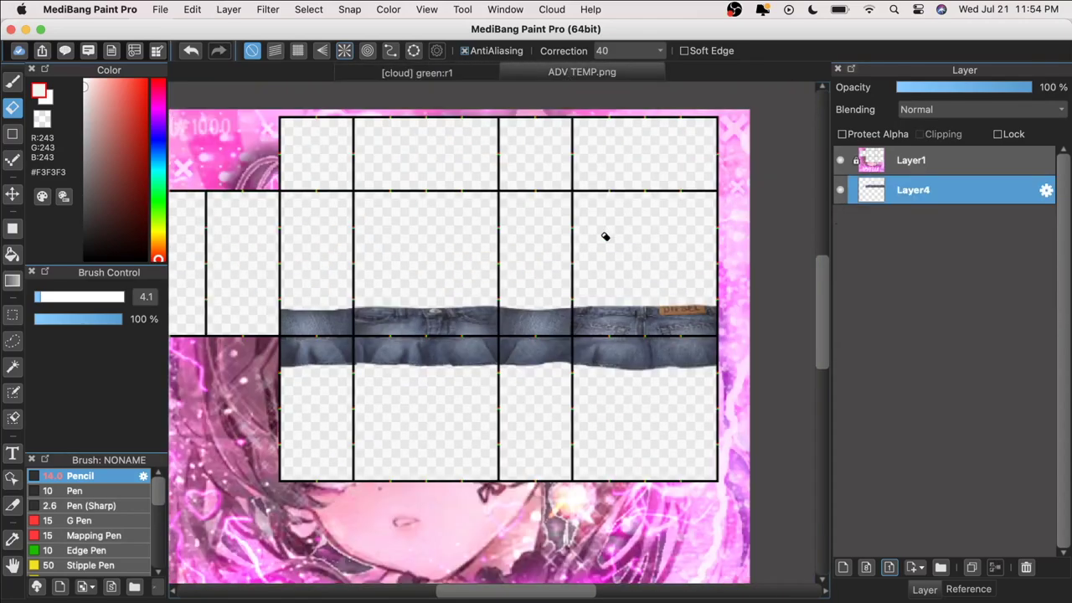
pyautogui.press('super+plus')
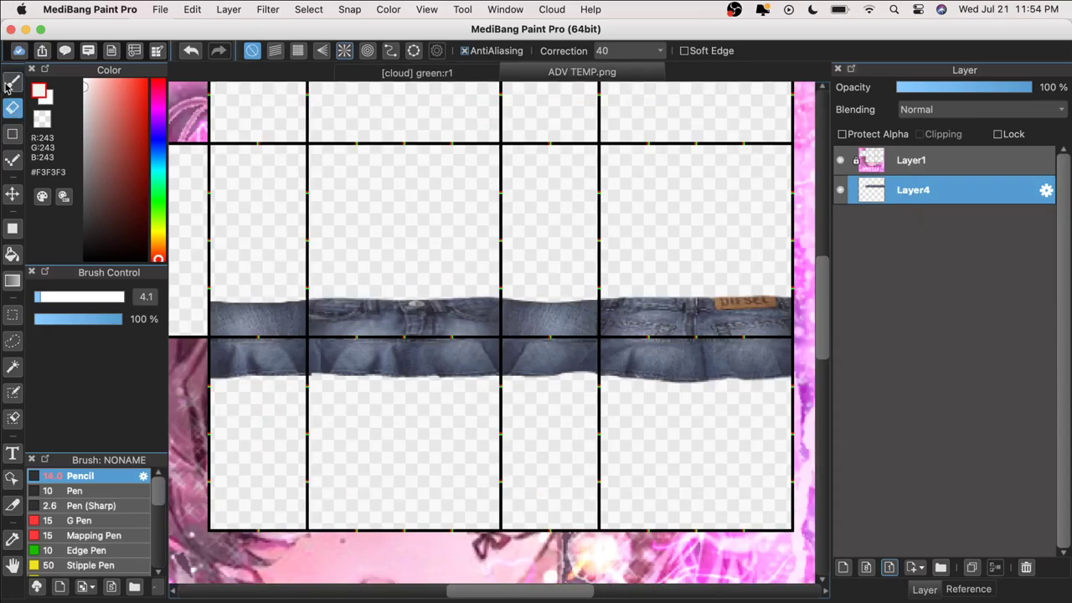